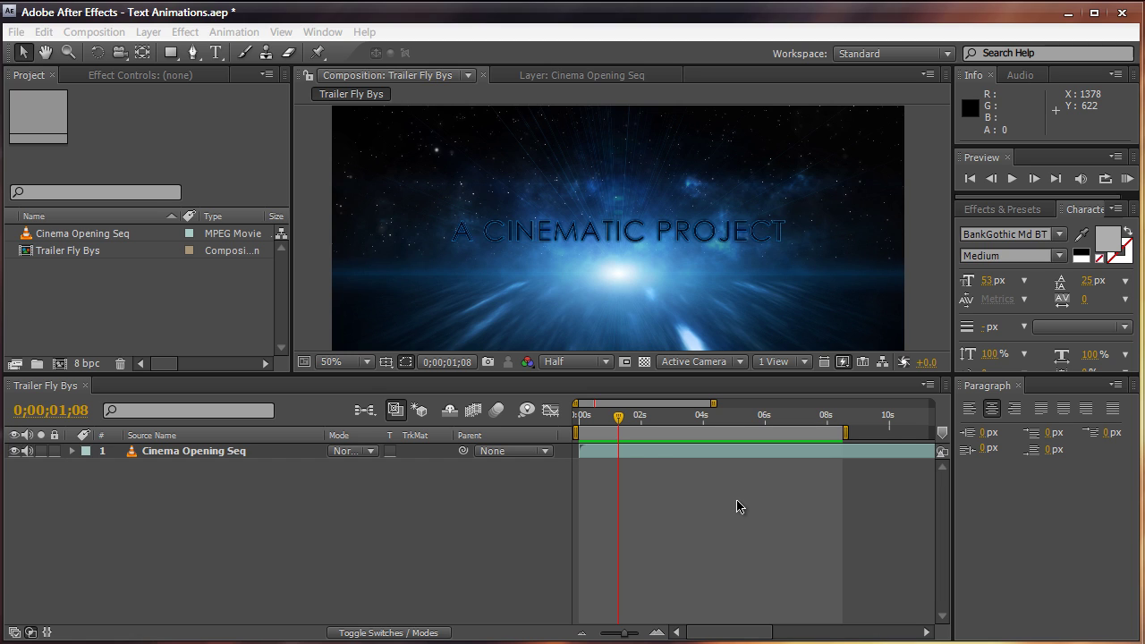
Stop the running preview
click(738, 504)
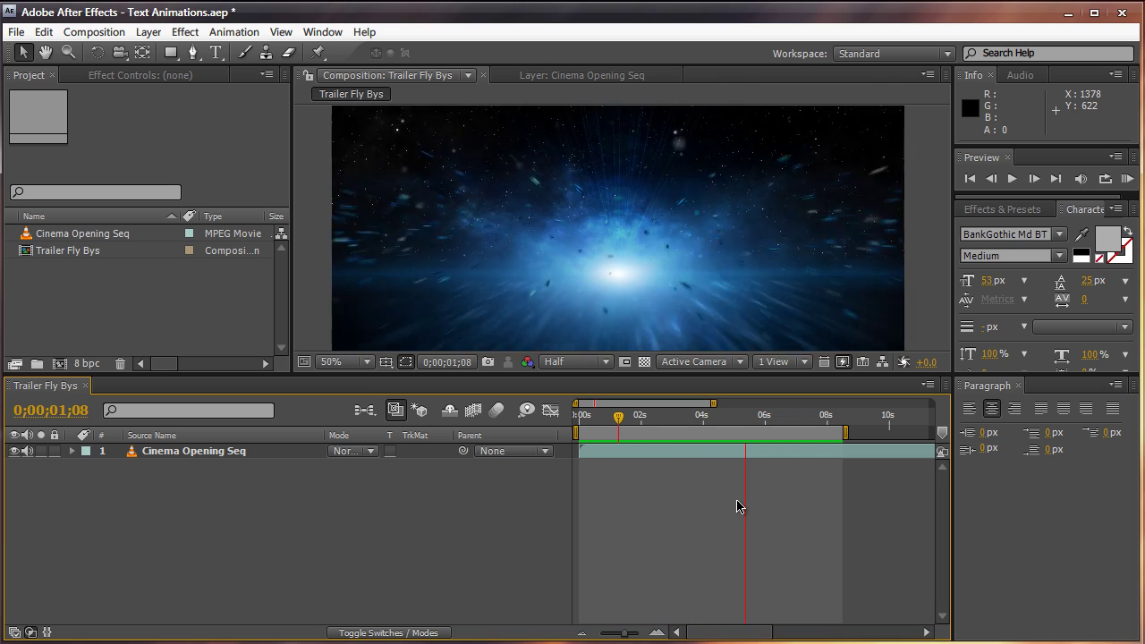
click(737, 507)
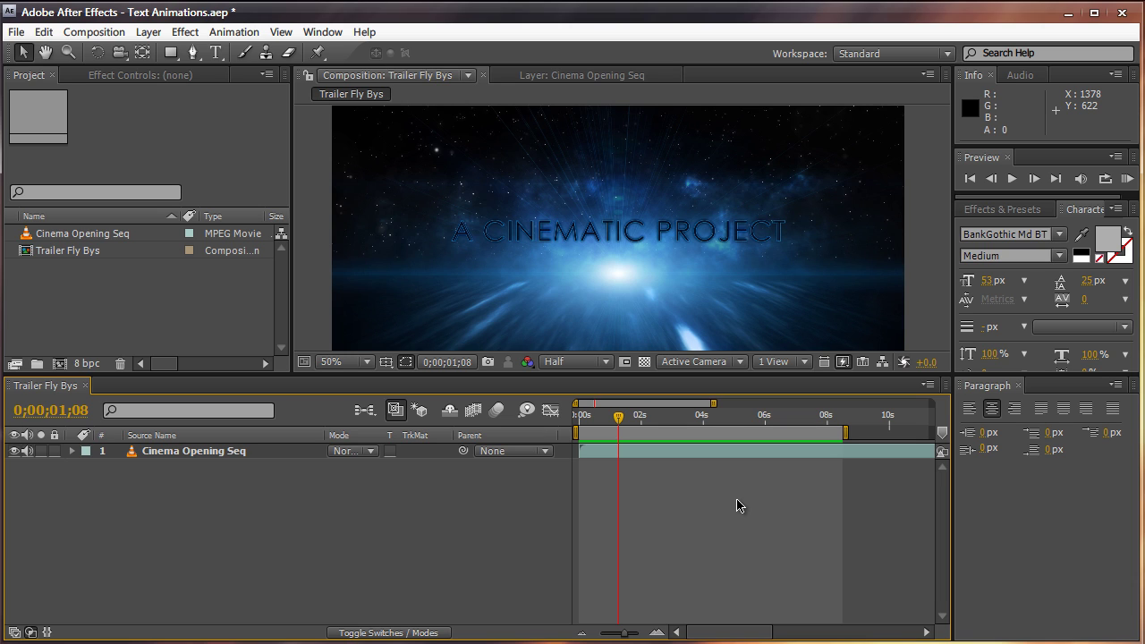
click(464, 508)
Create a 1280×720, 10-second composition named Flyby
click(114, 36)
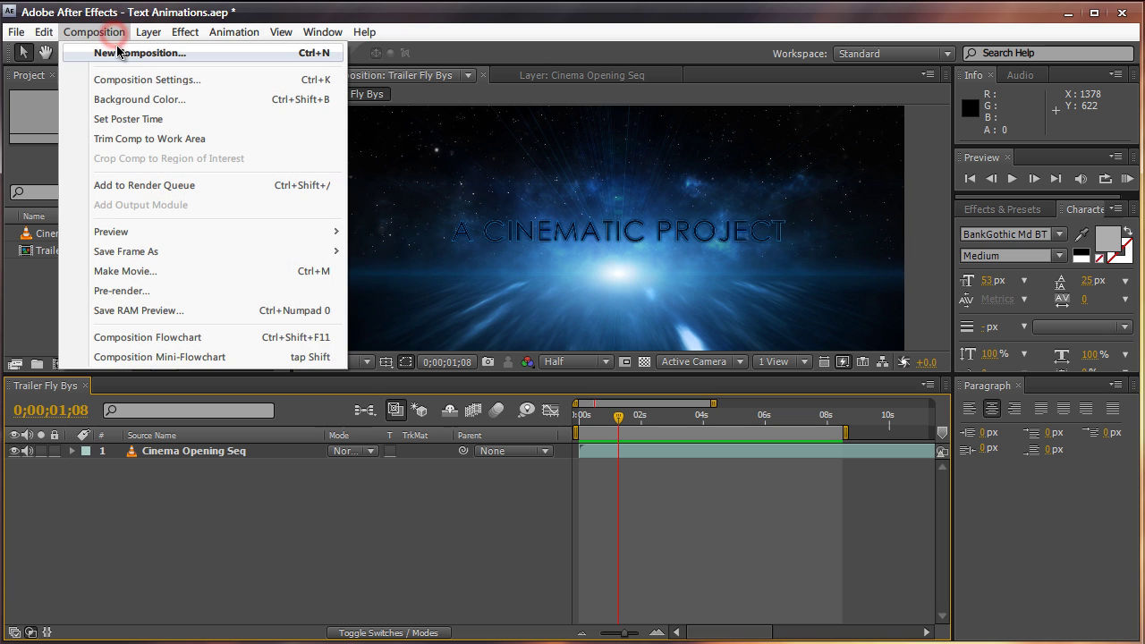
click(118, 54)
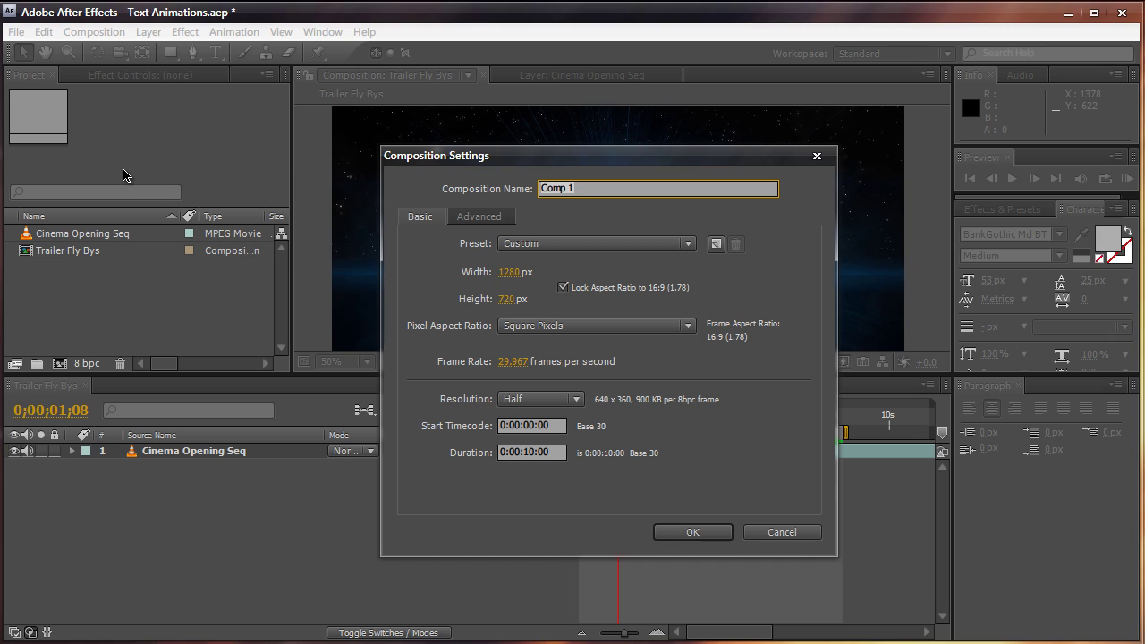
text(Flyby)
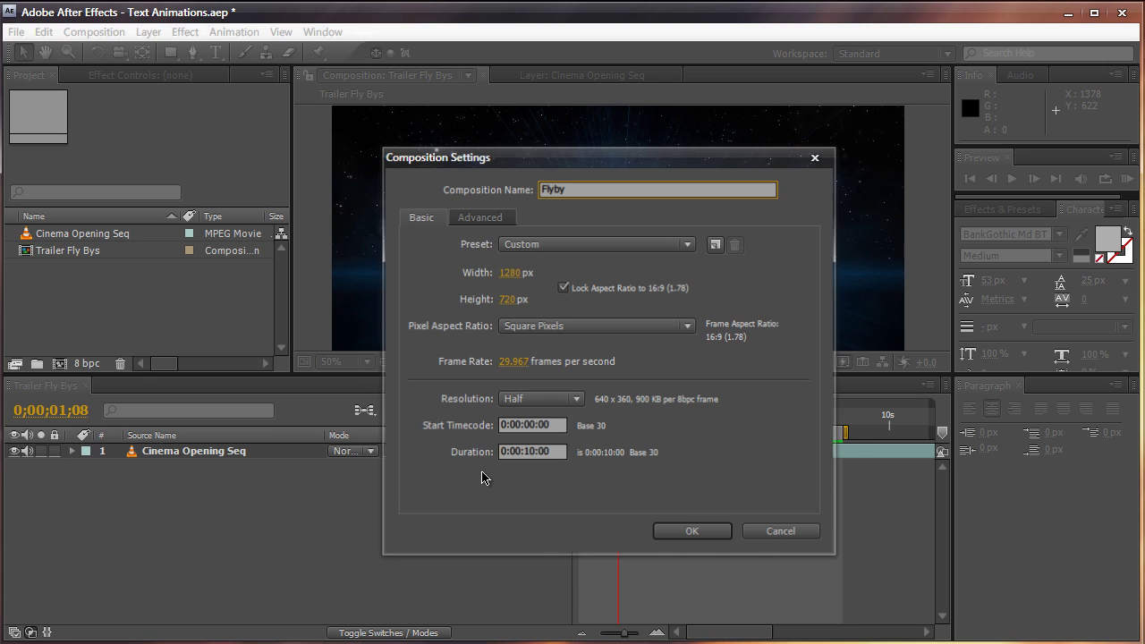
key(Return)
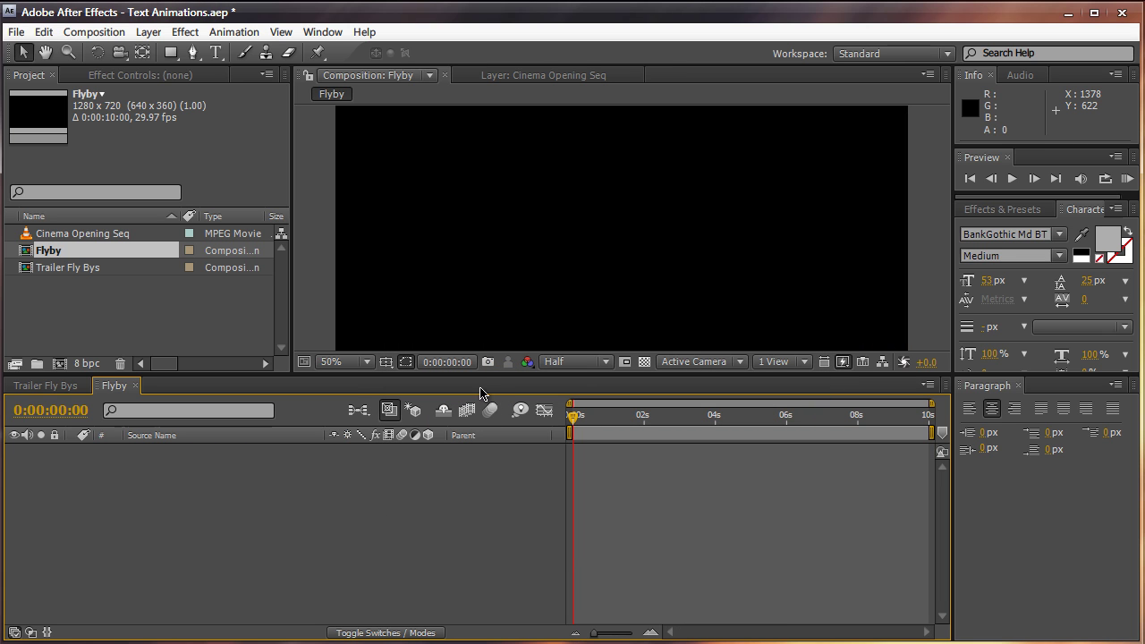
Enlarge the viewer and add a new text layer with the title (a person's full name)
drag(481, 376, 479, 450)
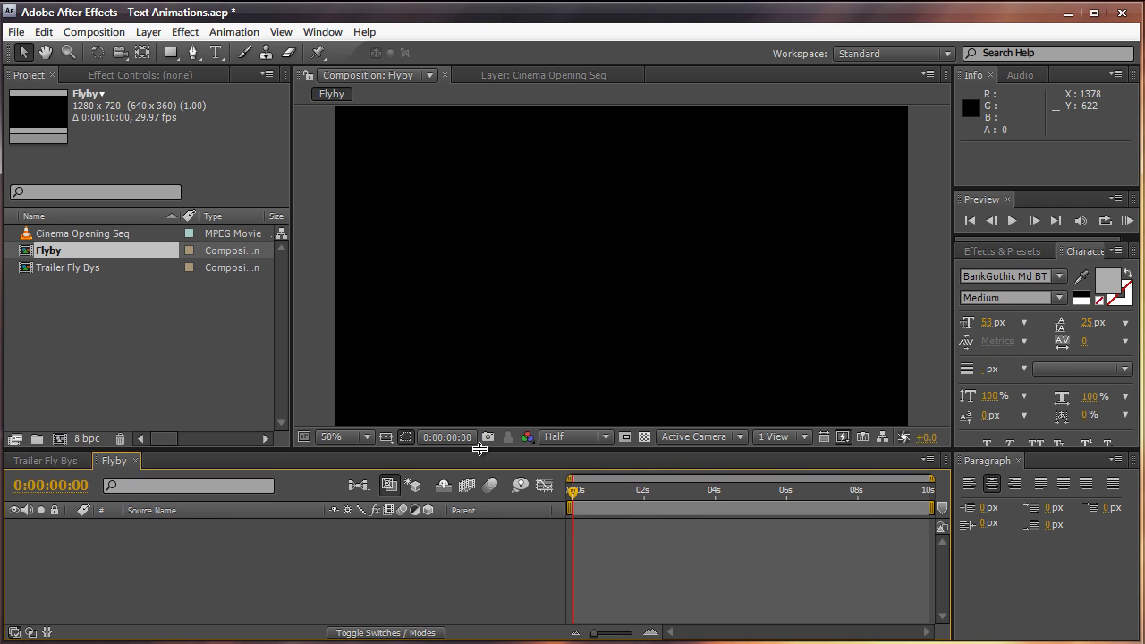
click(153, 33)
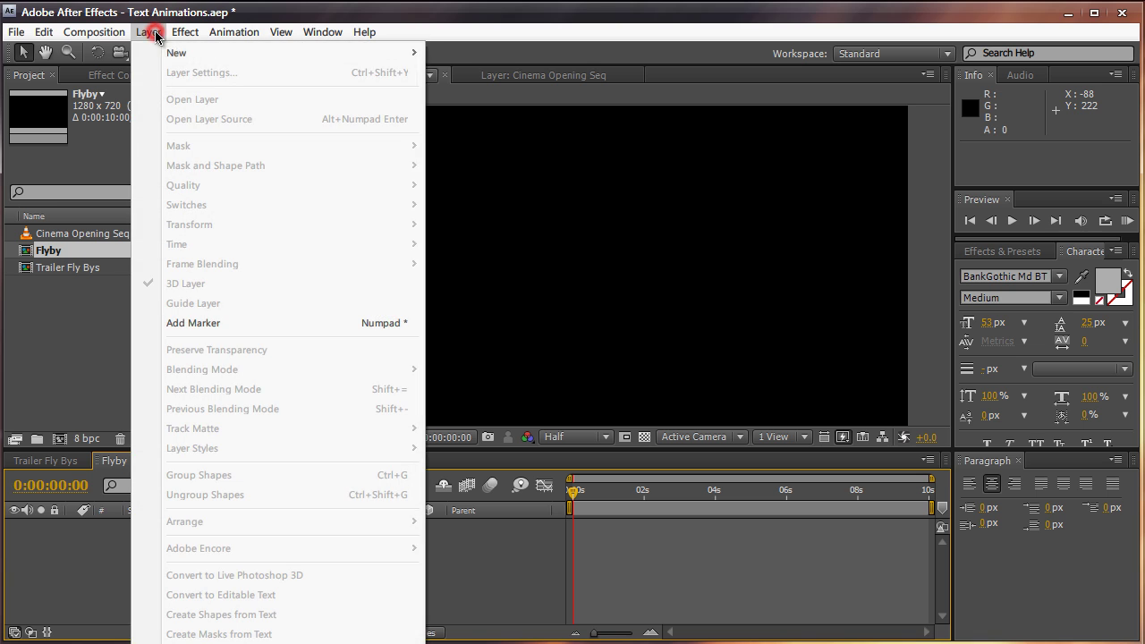
mouse_move(256, 56)
click(427, 54)
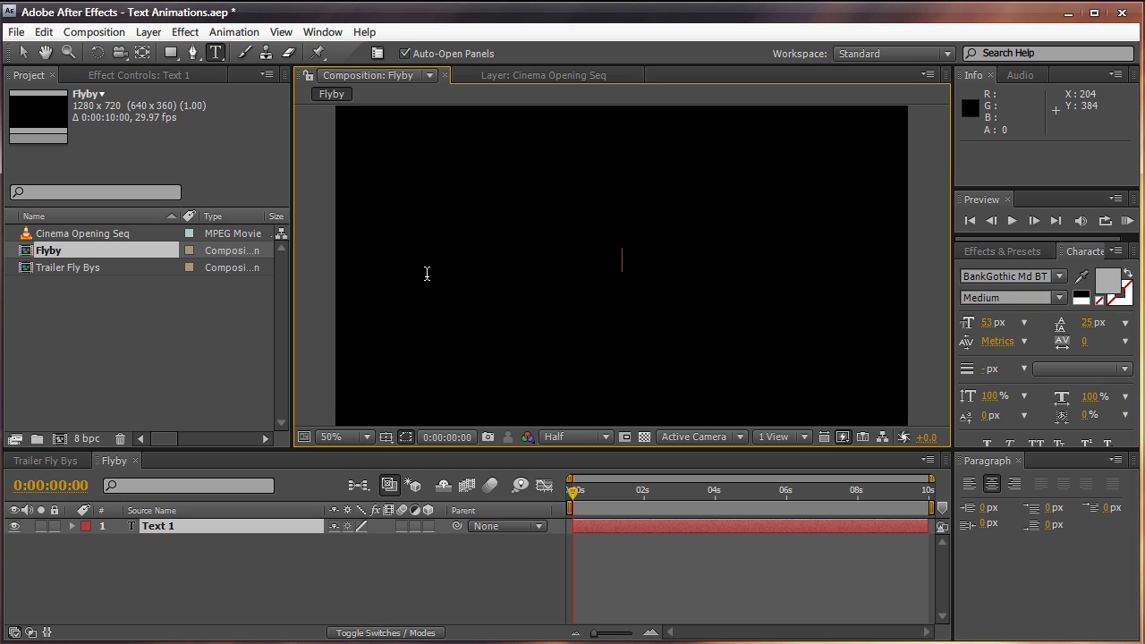
text(VINHSON )
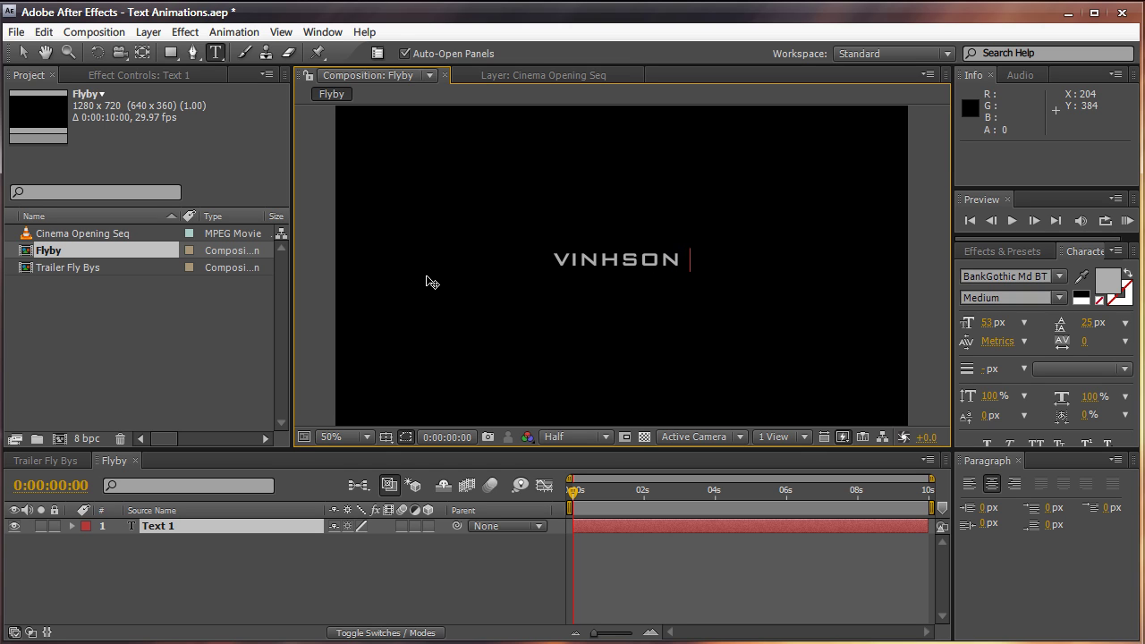
text(NGUYEN)
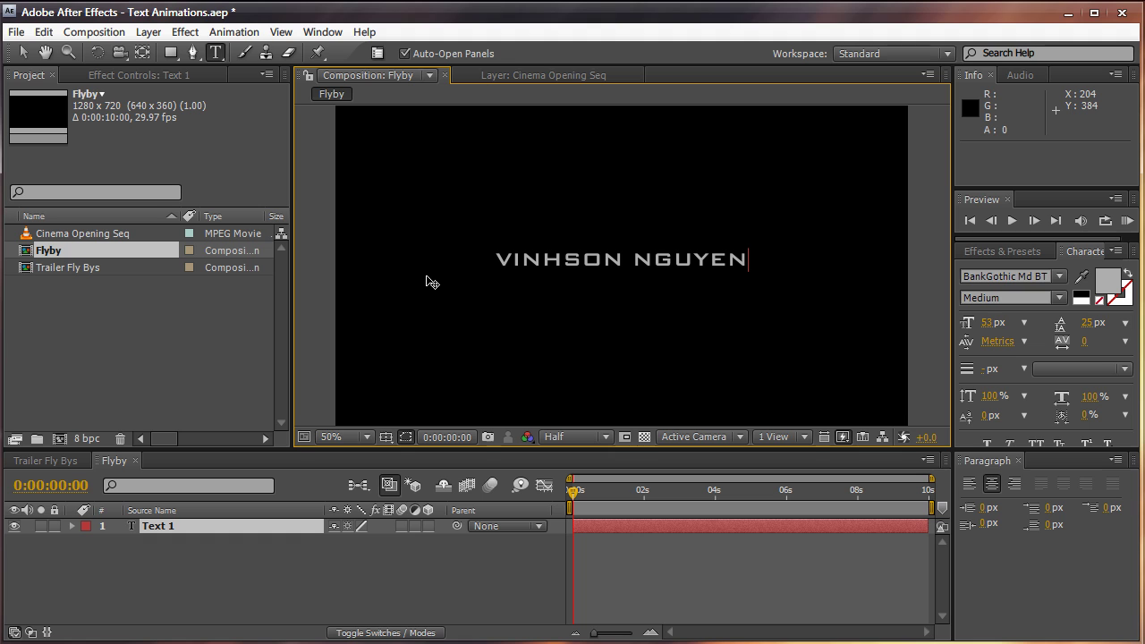
Set the title's font size to 53 px and finish editing the text
key(ctrl+a)
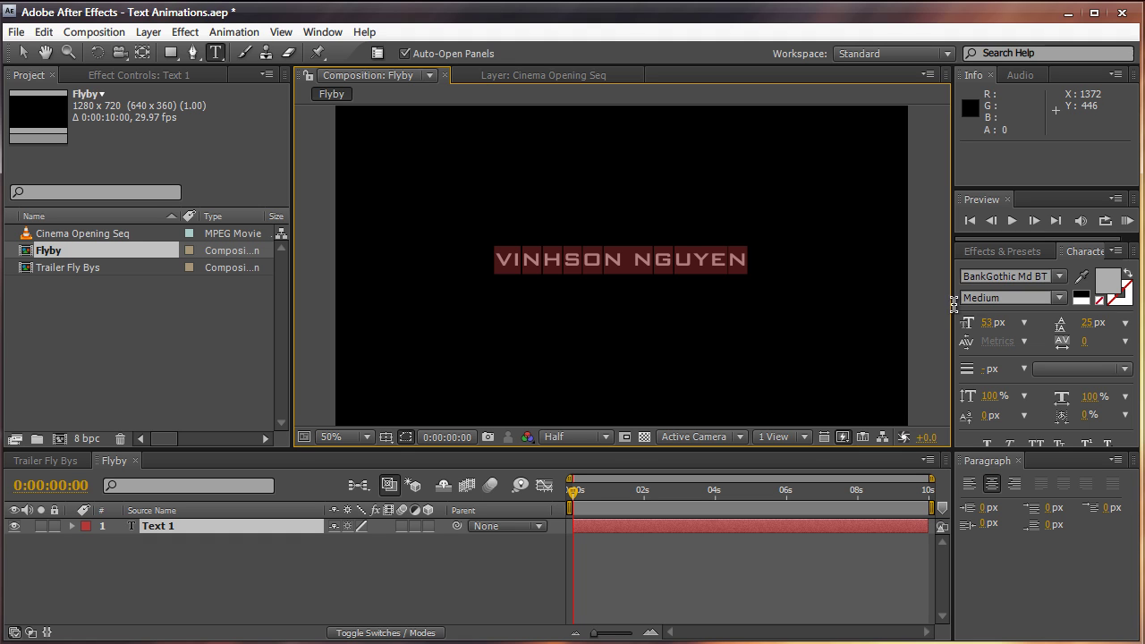
mouse_move(984, 324)
mouse_down()
mouse_move(998, 327)
mouse_move(987, 327)
mouse_up()
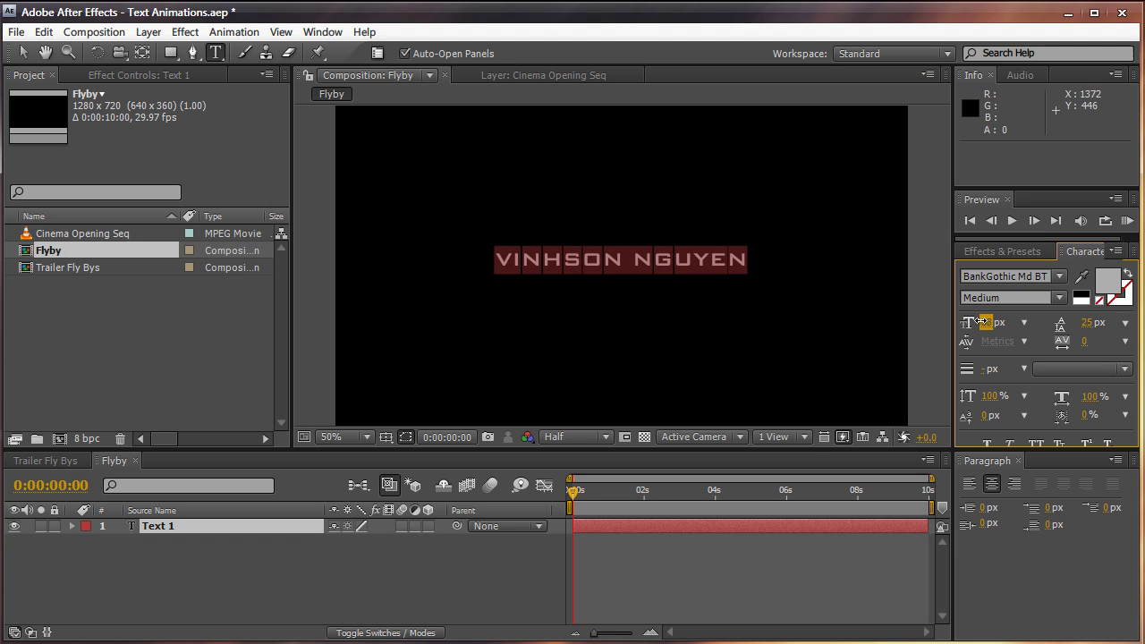
click(732, 267)
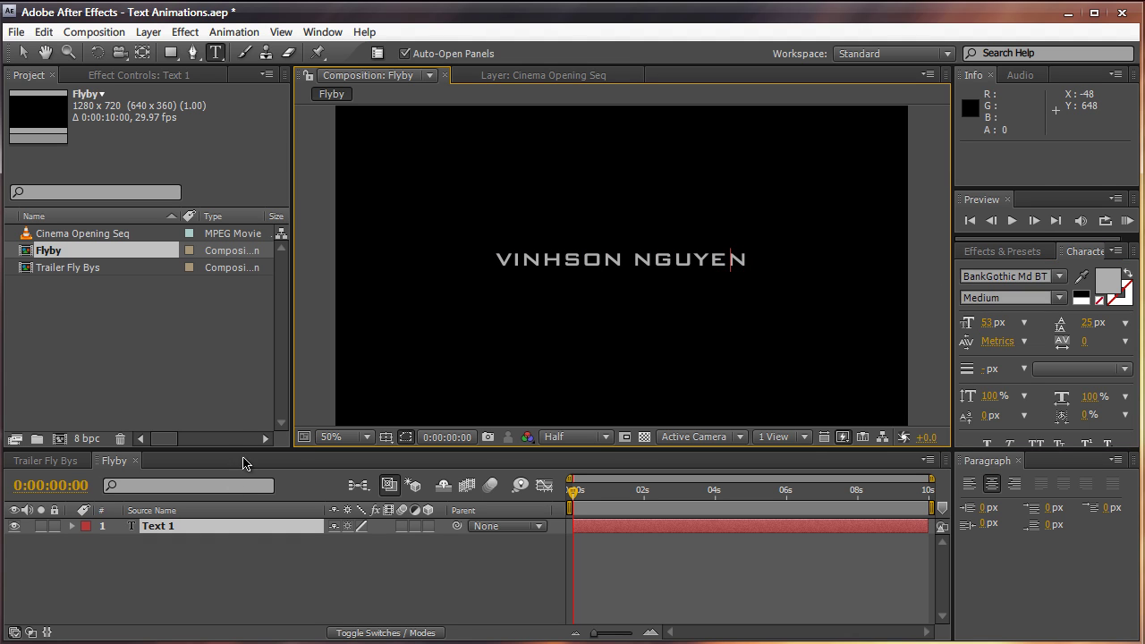
click(225, 531)
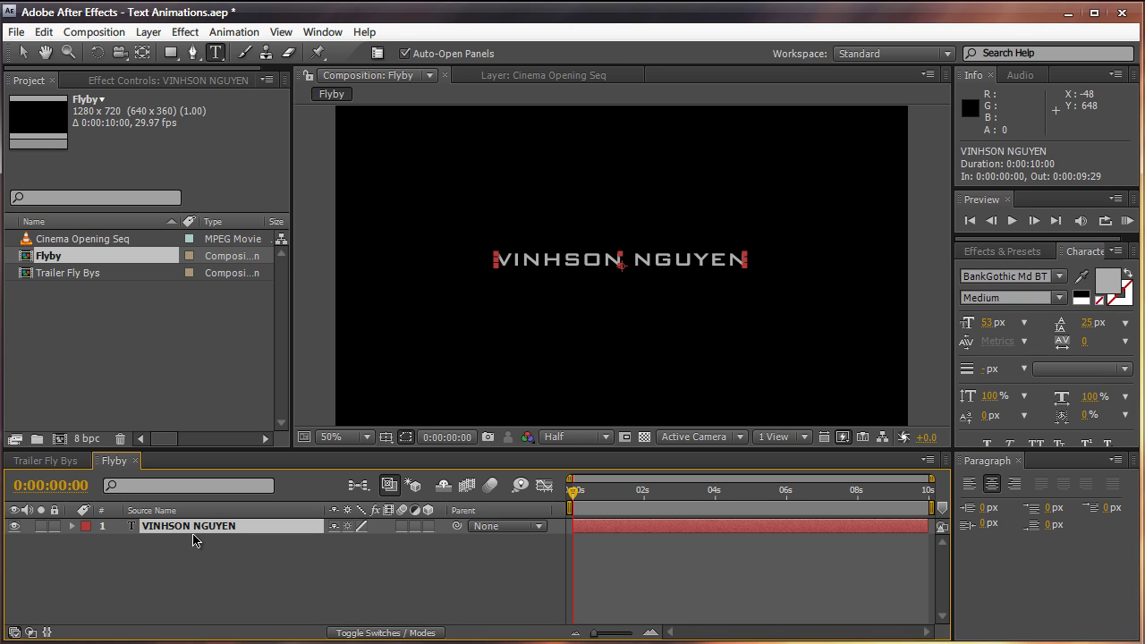
Add a Tracking animator (Animator 1 with Range Selector 1) to the title layer
click(72, 526)
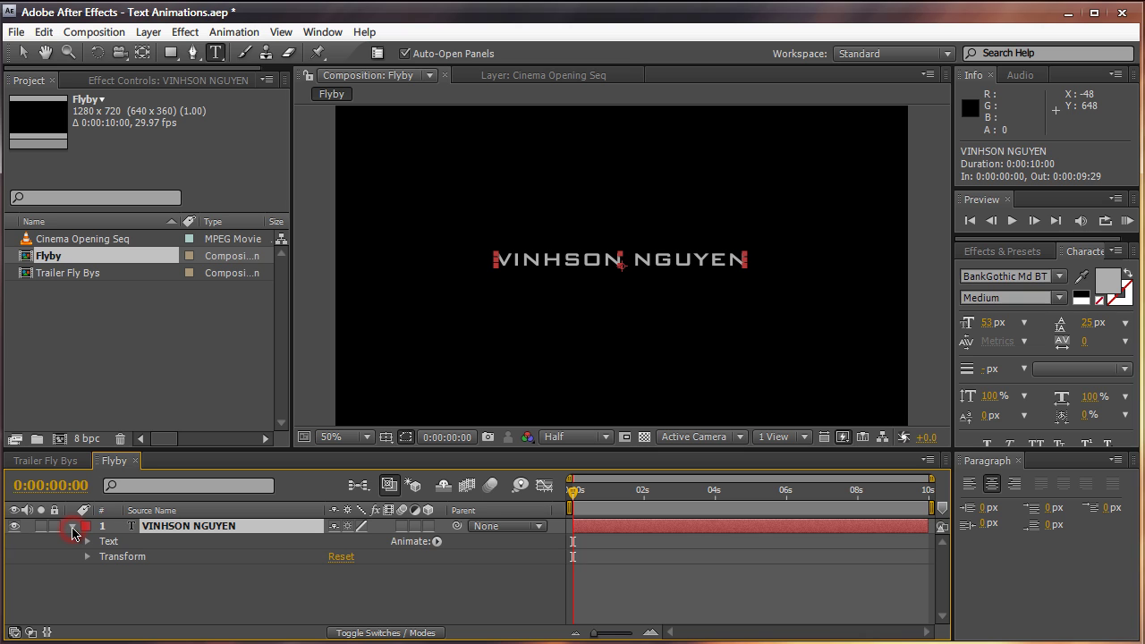
click(437, 542)
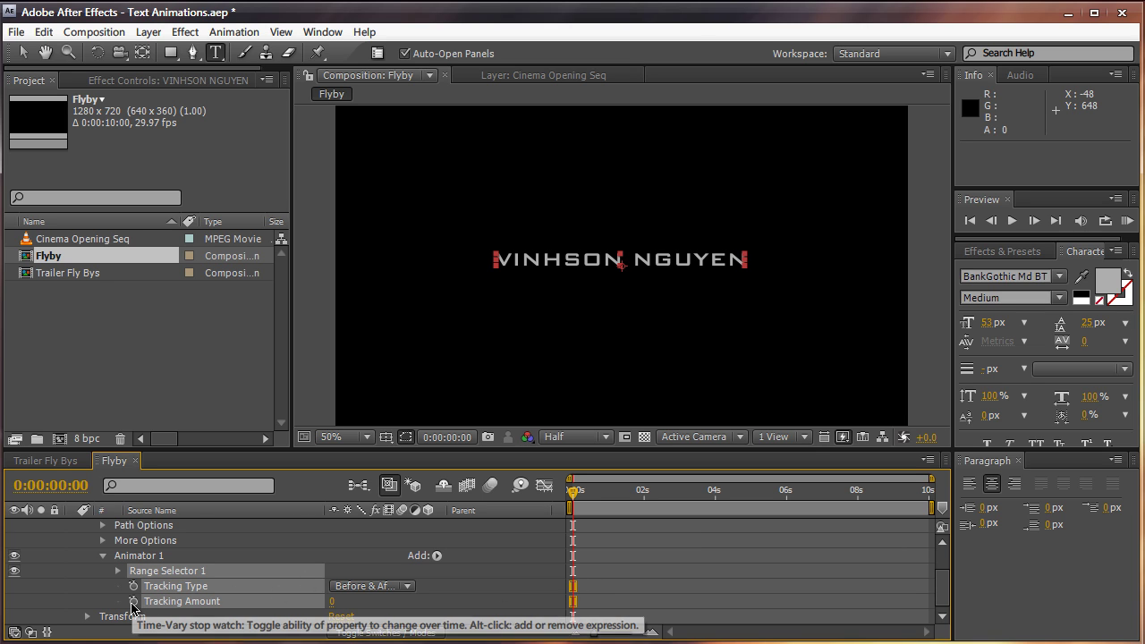
Keyframe Tracking Amount from 0 at 0 s to 150 at about 5 s
click(132, 601)
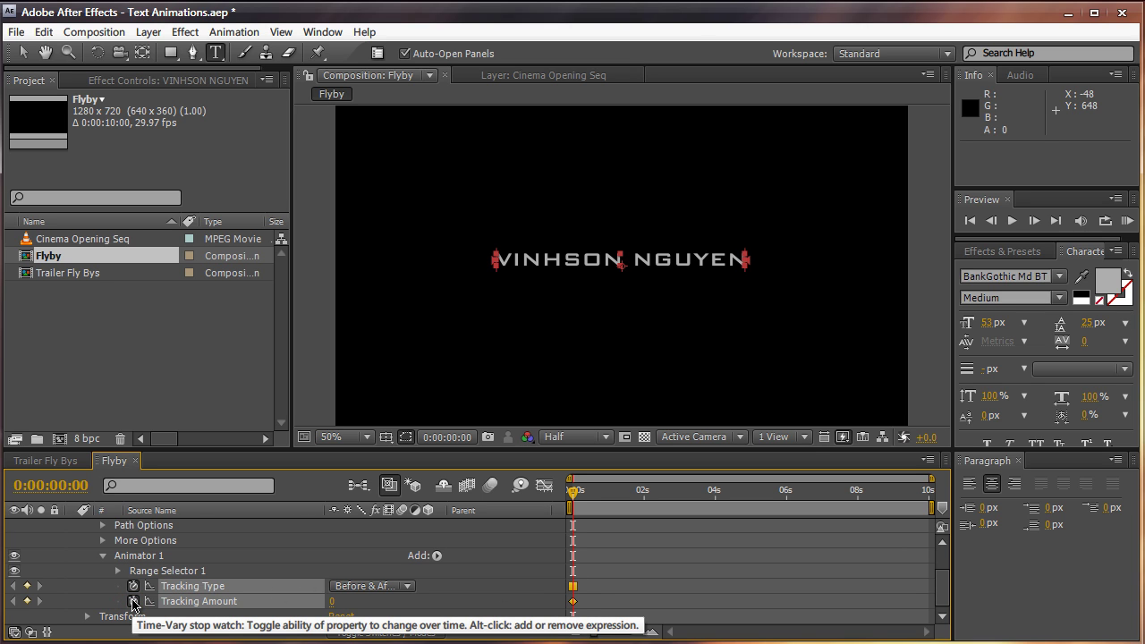
drag(577, 498, 750, 508)
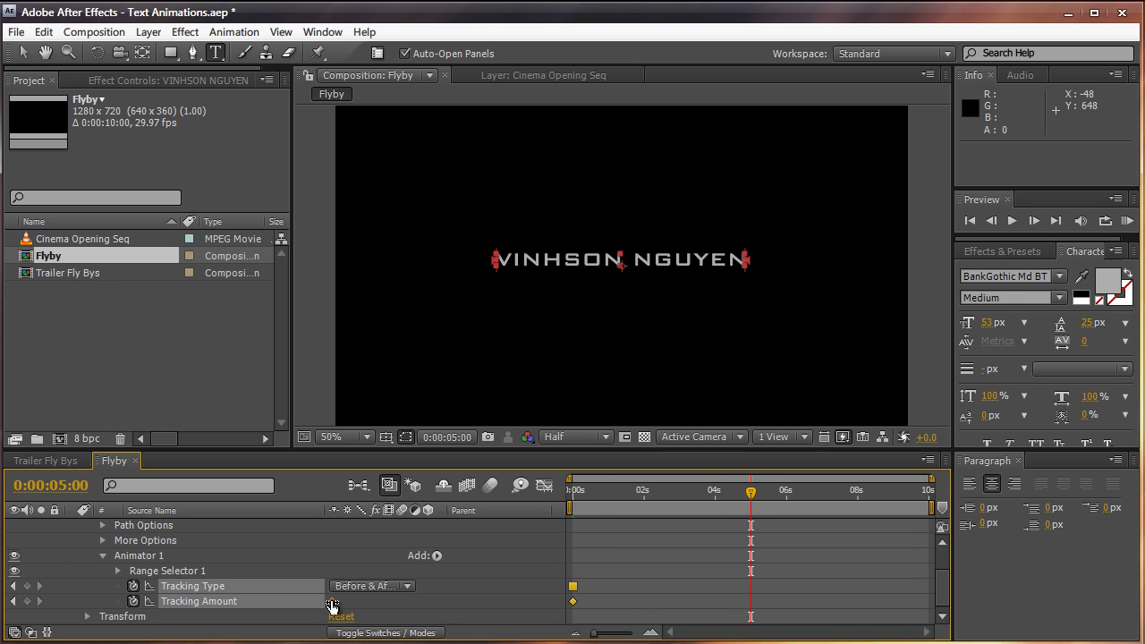
click(333, 602)
text(150)
key(Return)
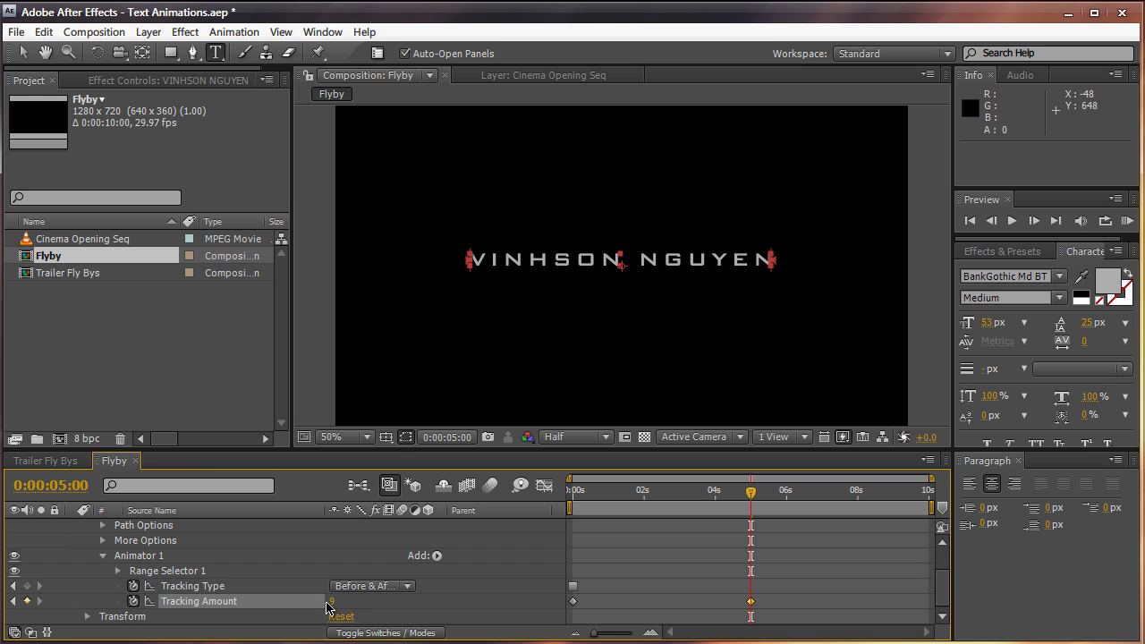
Scrub the timeline to preview the letters spreading apart
mouse_move(748, 495)
mouse_down()
mouse_move(524, 501)
mouse_move(727, 498)
mouse_up()
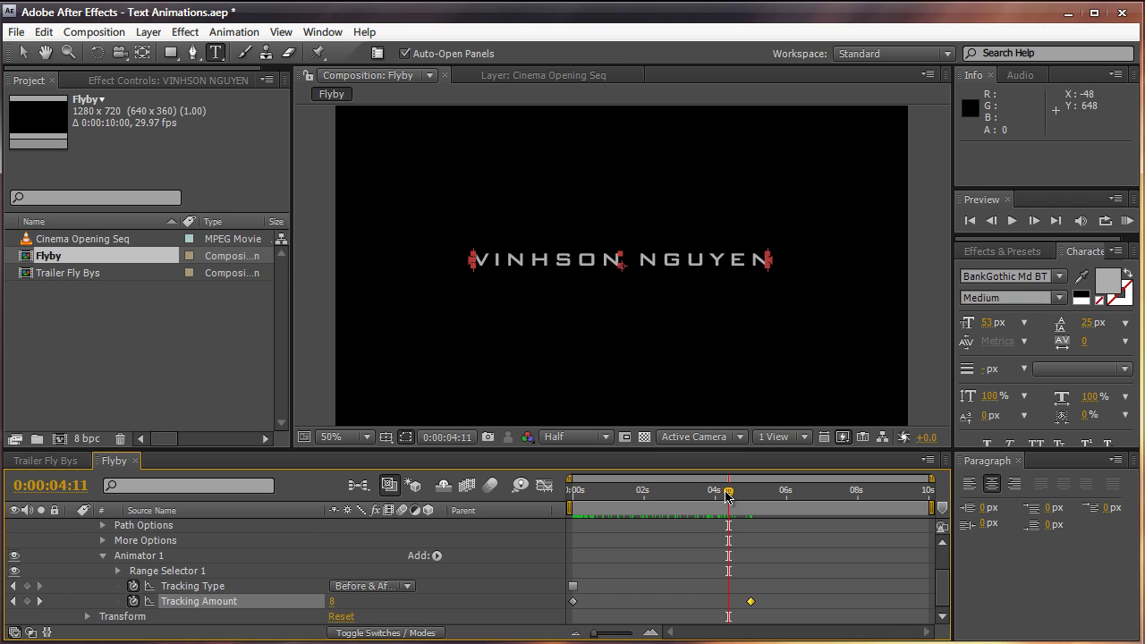
drag(728, 496, 682, 494)
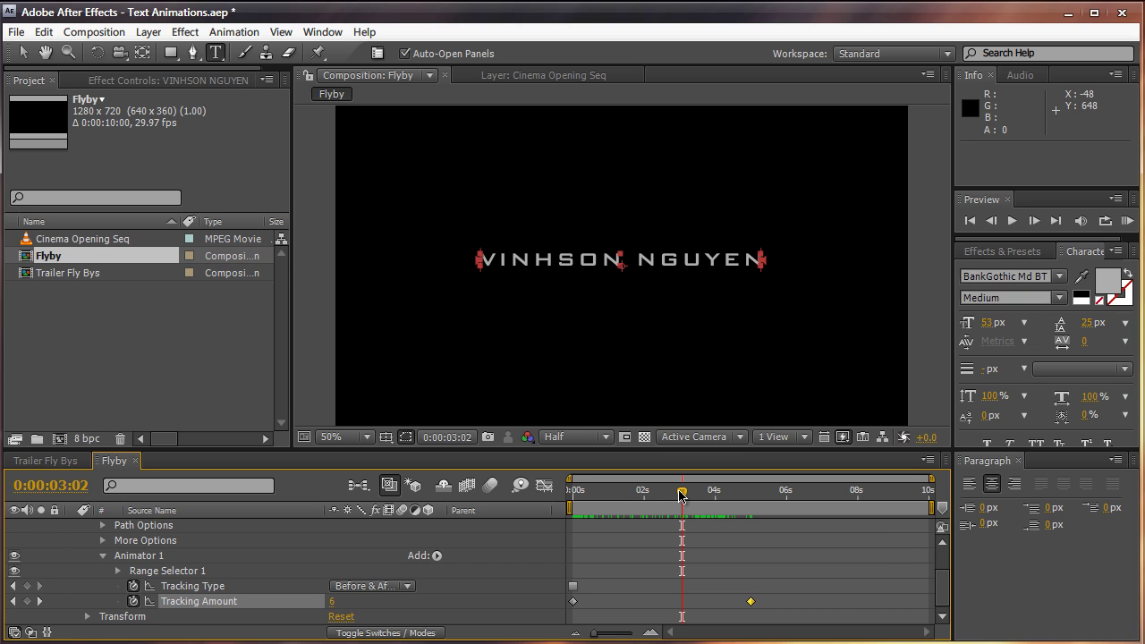
drag(682, 495, 561, 508)
scroll(542, 563, up, 1)
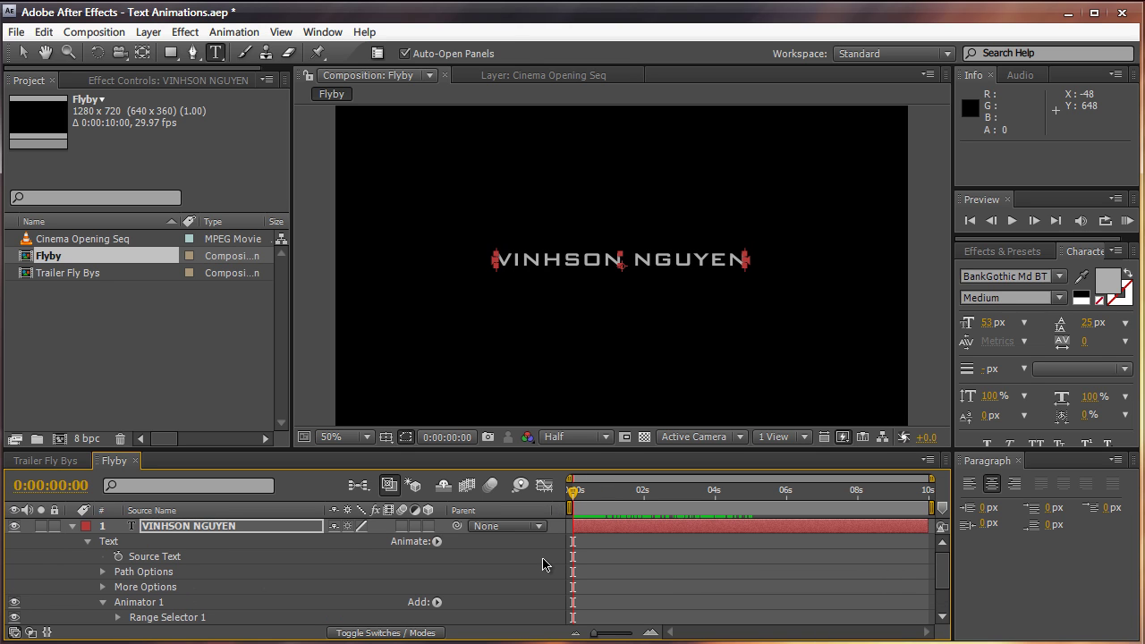
Keyframe Opacity from 0% at the start to 100% at frame 13
key(t)
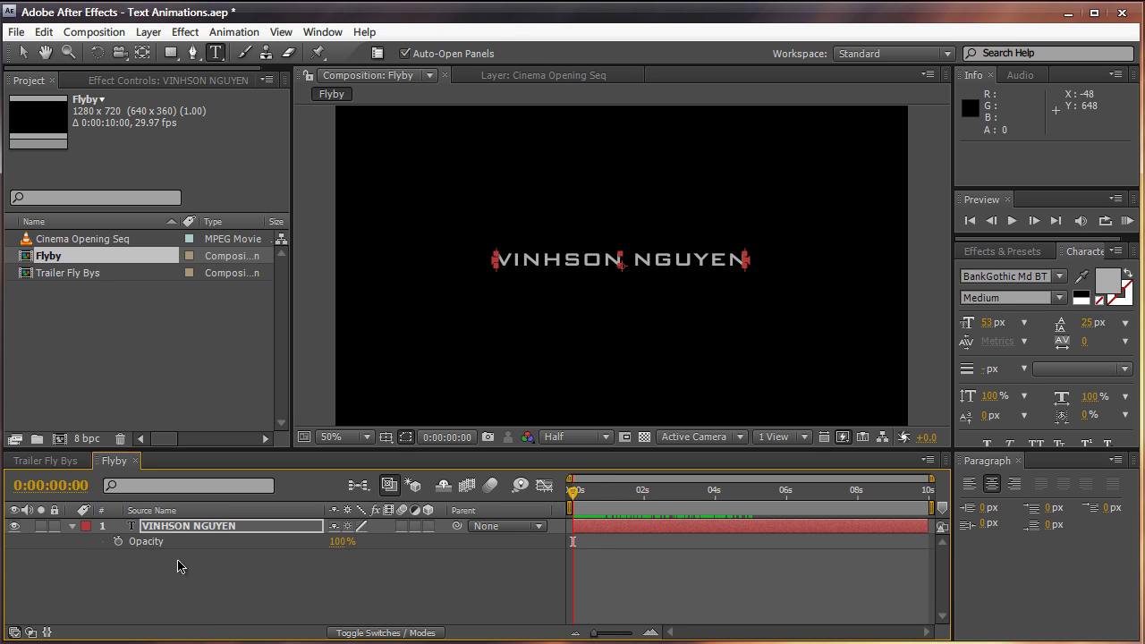
click(118, 544)
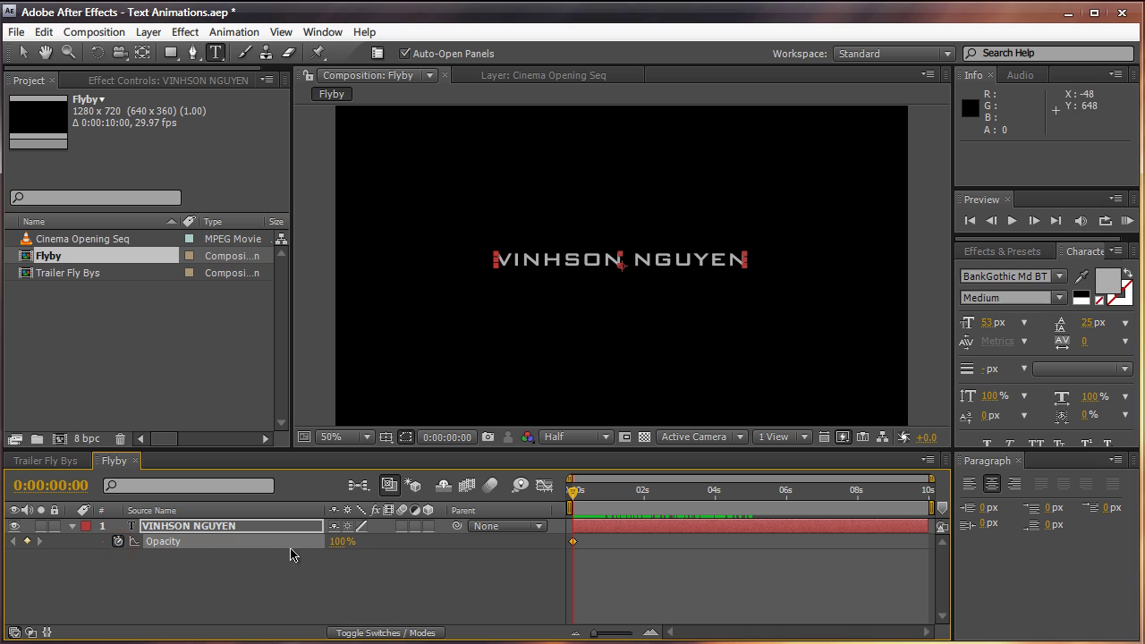
drag(341, 541, 246, 543)
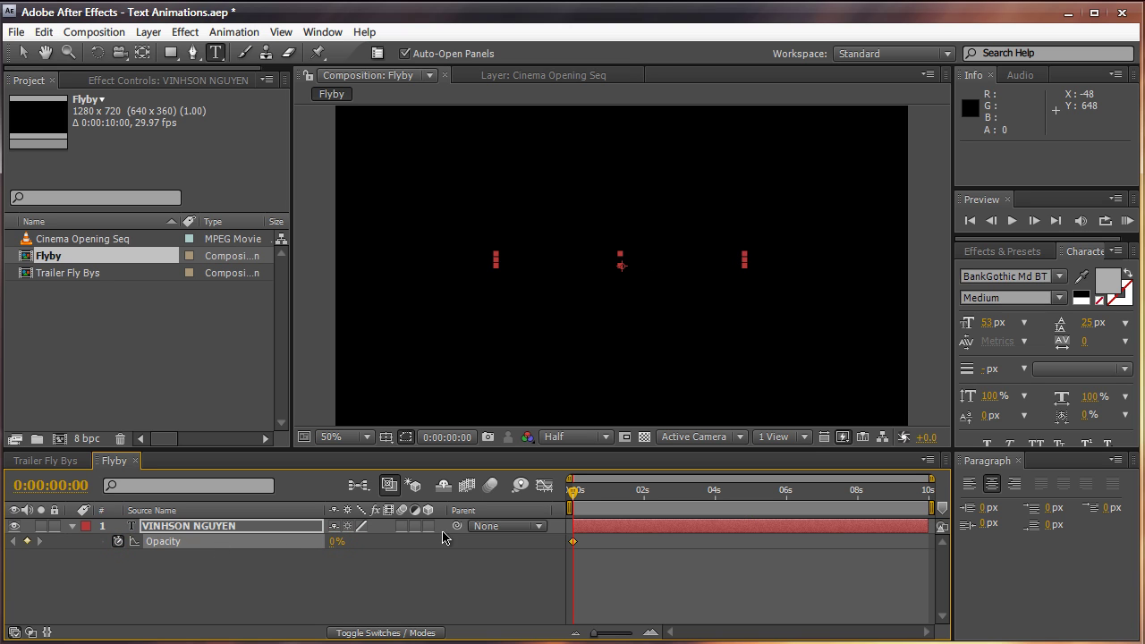
drag(574, 493, 587, 493)
drag(338, 542, 530, 560)
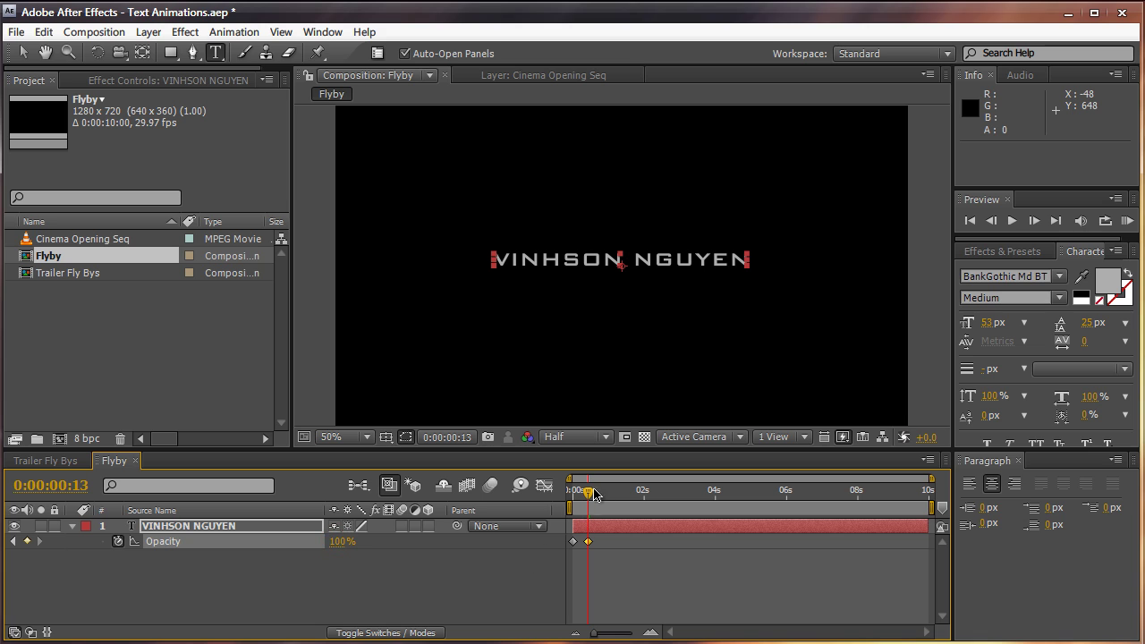
Hold 100% Opacity to 0:00:01:08, then fade to 0% at 0:00:01:23
drag(587, 493, 618, 493)
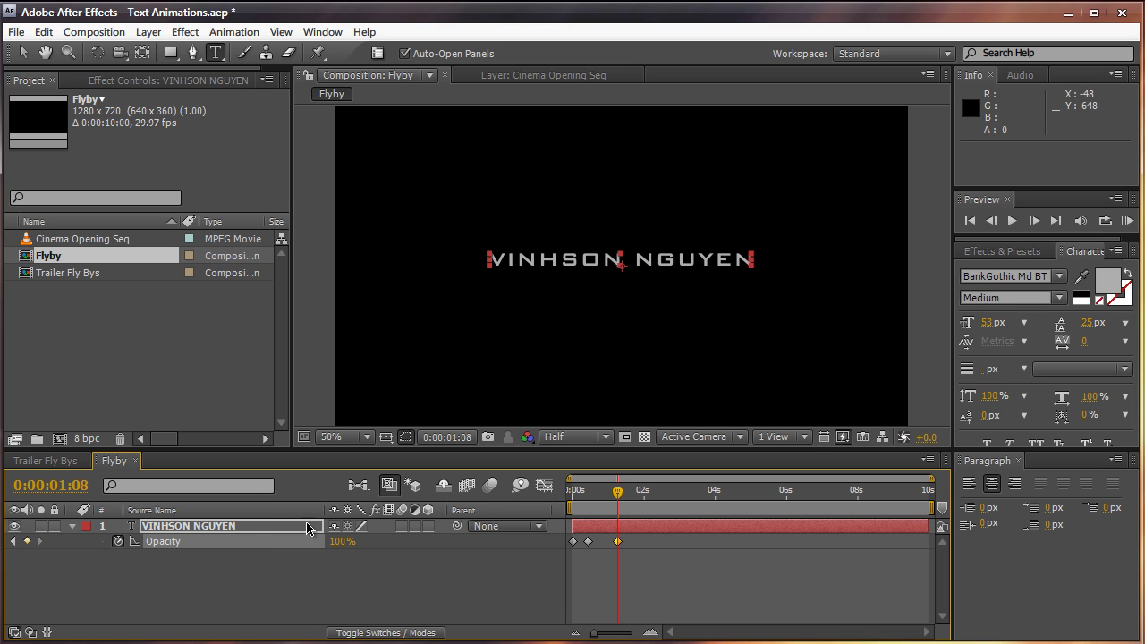
drag(617, 493, 635, 493)
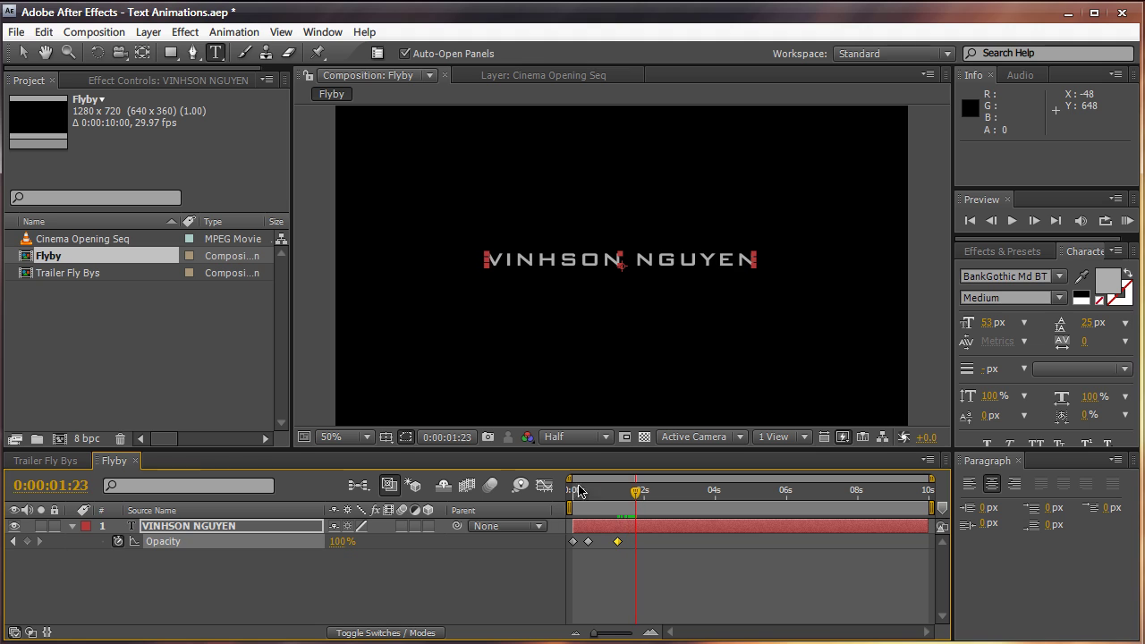
click(347, 543)
text(0)
key(Return)
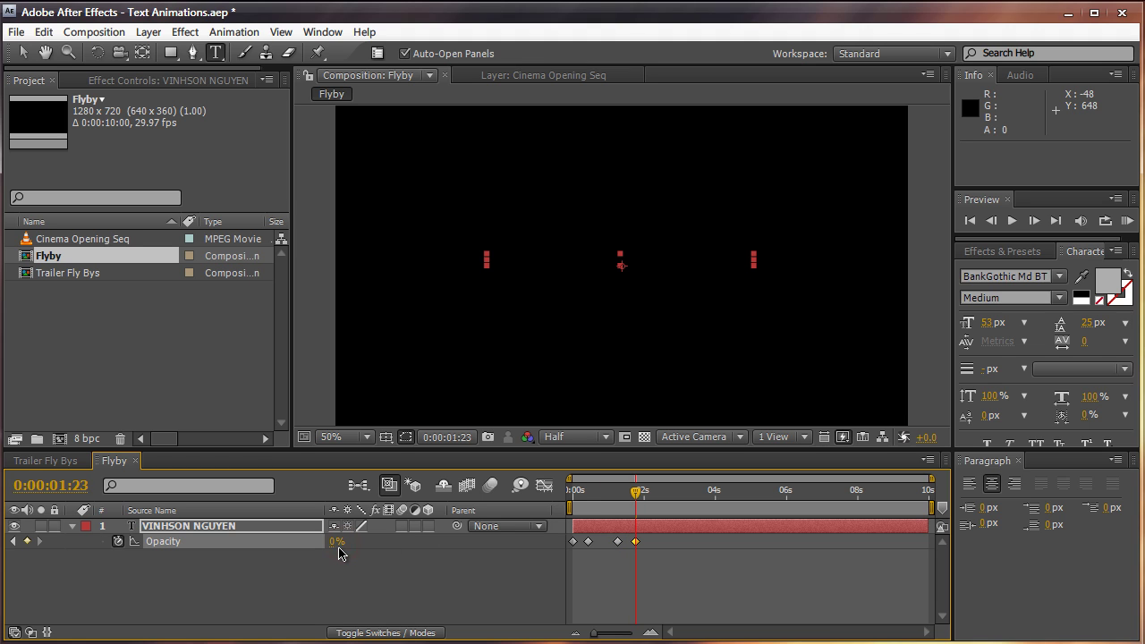
drag(640, 493, 582, 497)
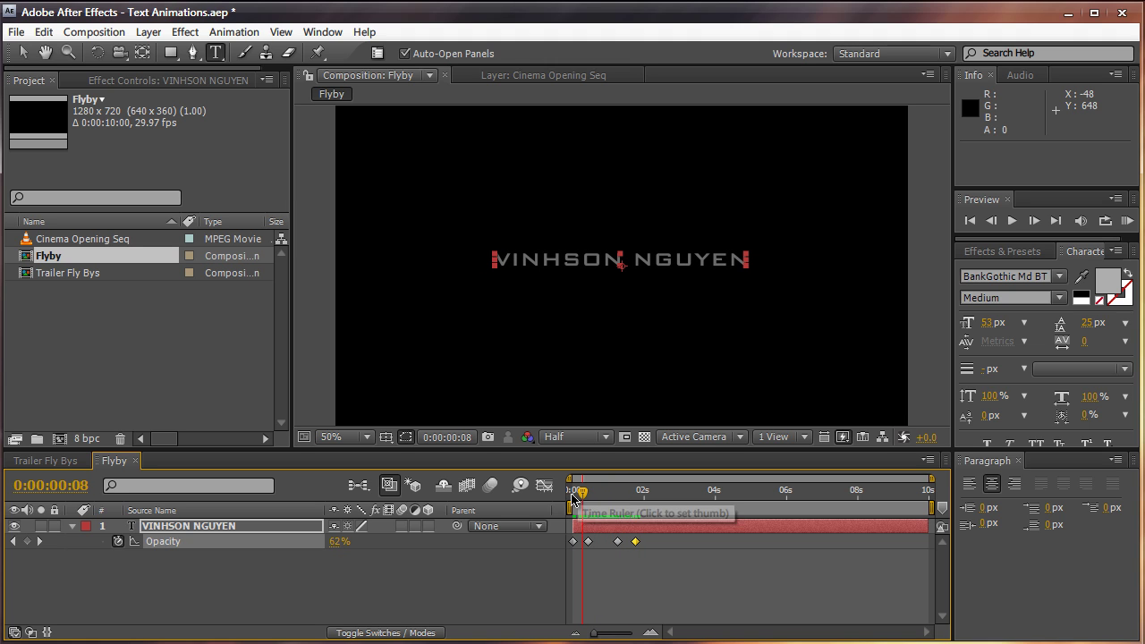
Reveal the animated properties and preview the tracking and fade animation
key(u)
click(238, 542)
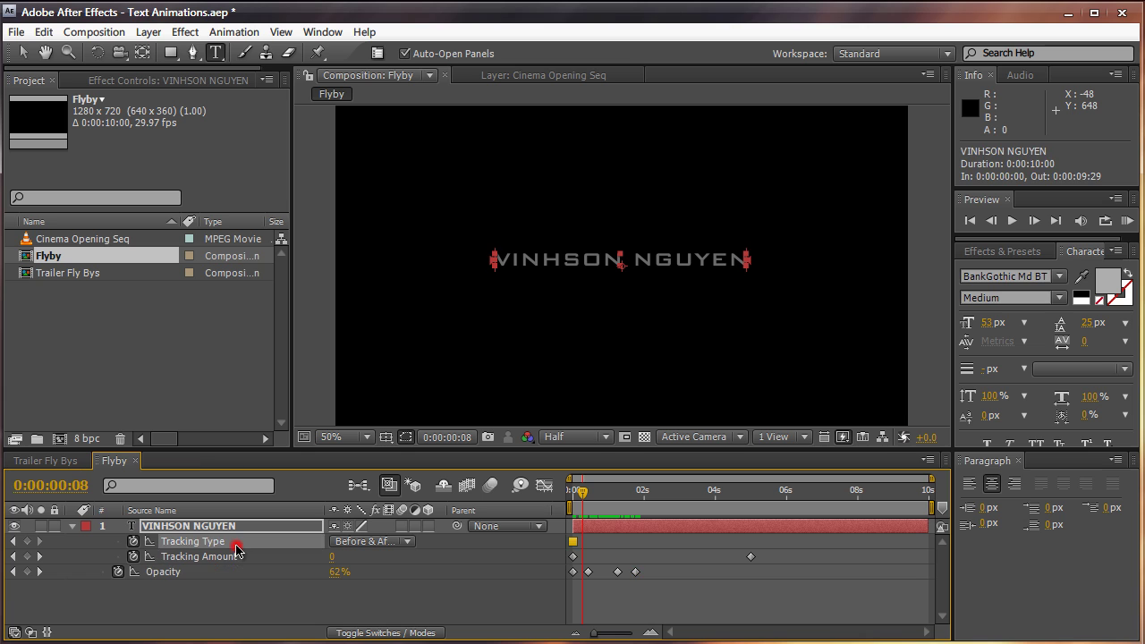
click(236, 558)
drag(582, 494, 638, 493)
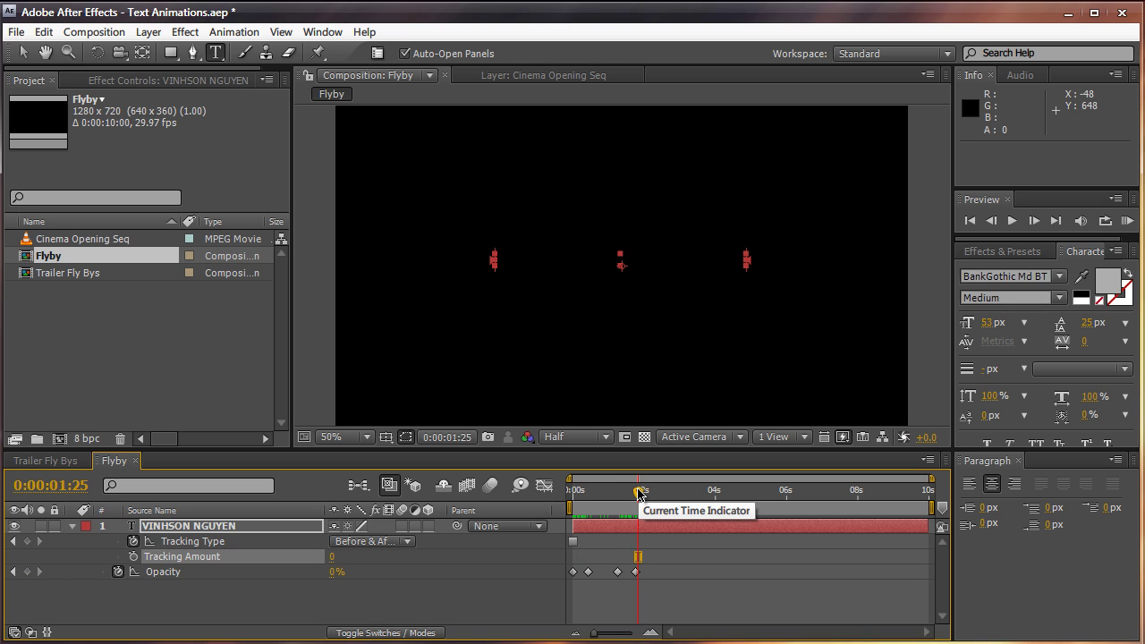
Undo the Opacity keyframes, keeping only the Tracking Amount animation, and preview it
key(ctrl+z)
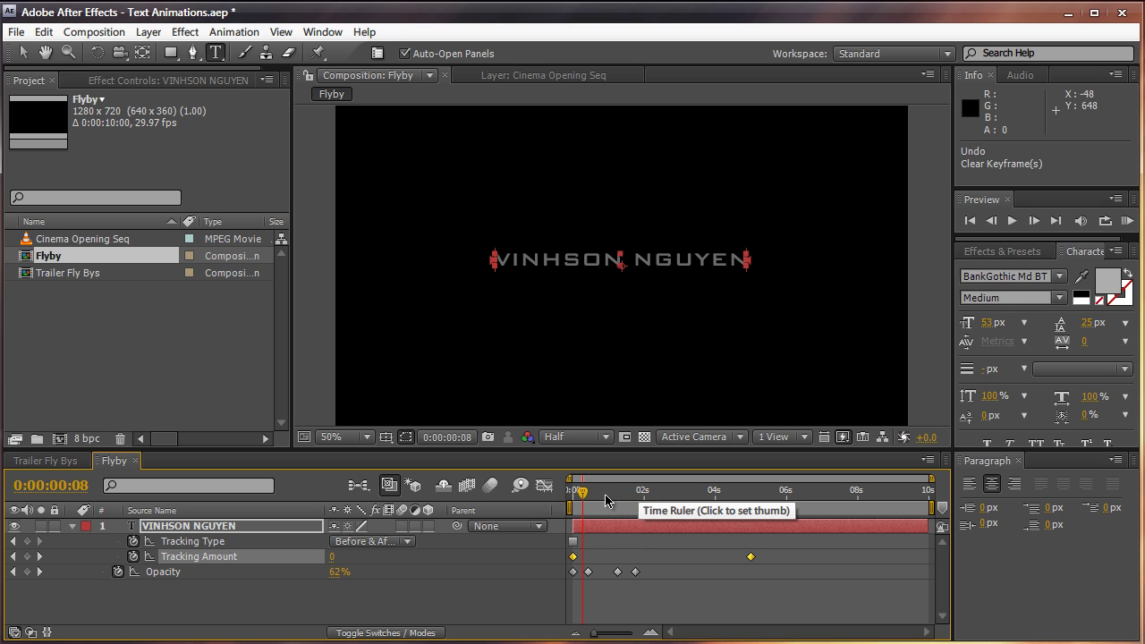
click(569, 497)
drag(568, 496, 636, 509)
key(ctrl+z)
key(ctrl+z)
key(ctrl+z)
key(ctrl+z)
key(ctrl+z)
key(ctrl+z)
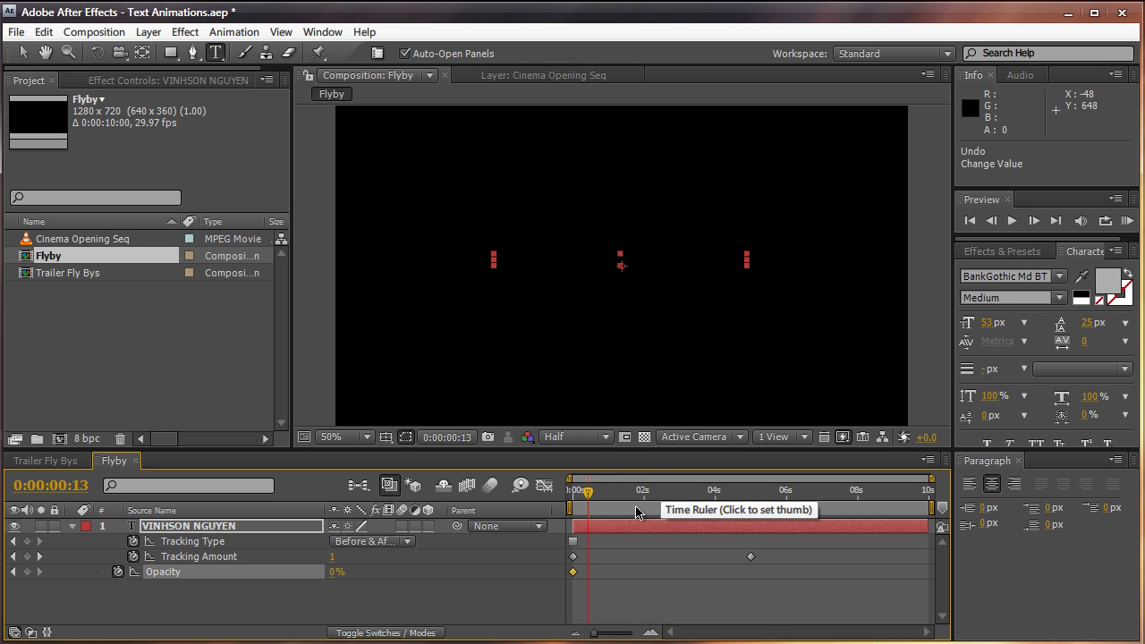
mouse_move(574, 493)
mouse_down()
mouse_move(744, 490)
mouse_move(572, 488)
mouse_up()
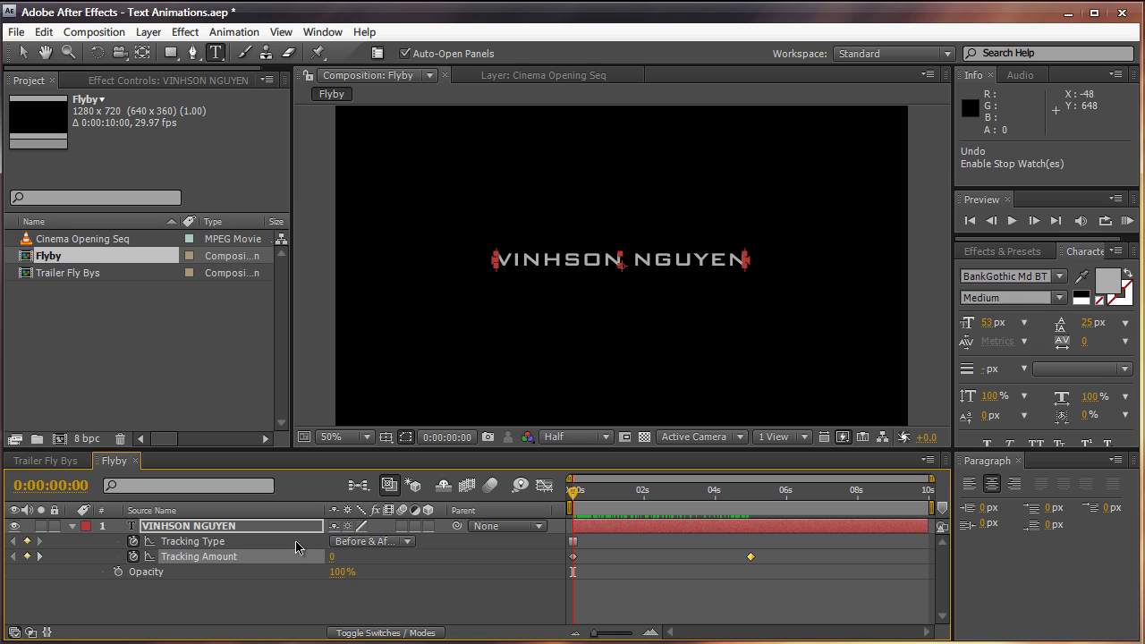
Restore the layer switch columns and turn on the 3D Layer switch for the title
click(340, 634)
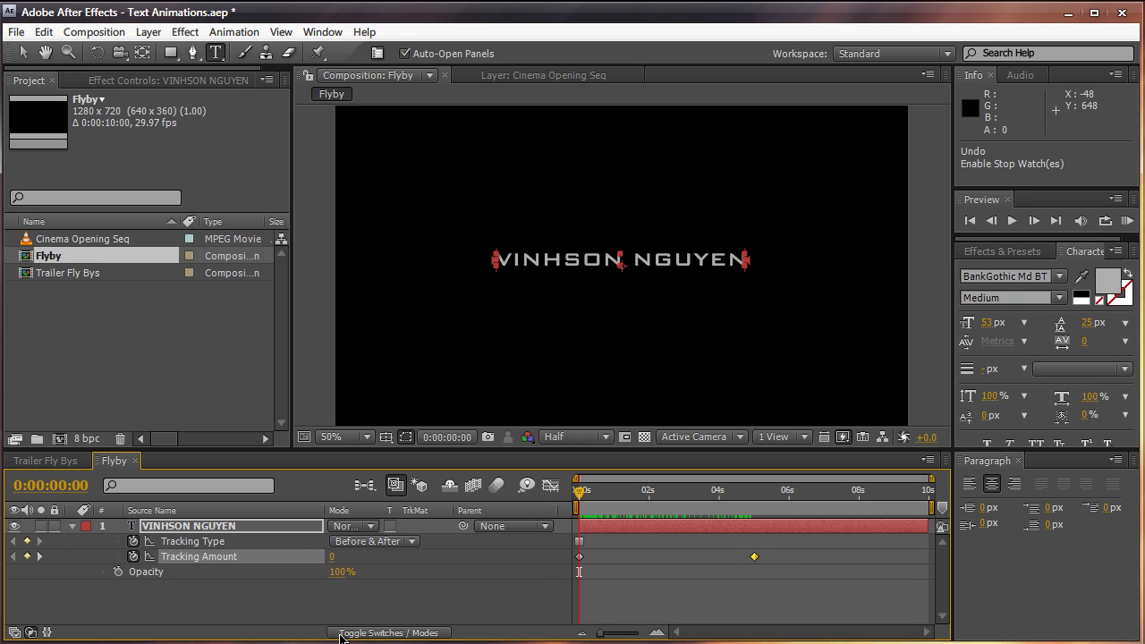
click(340, 634)
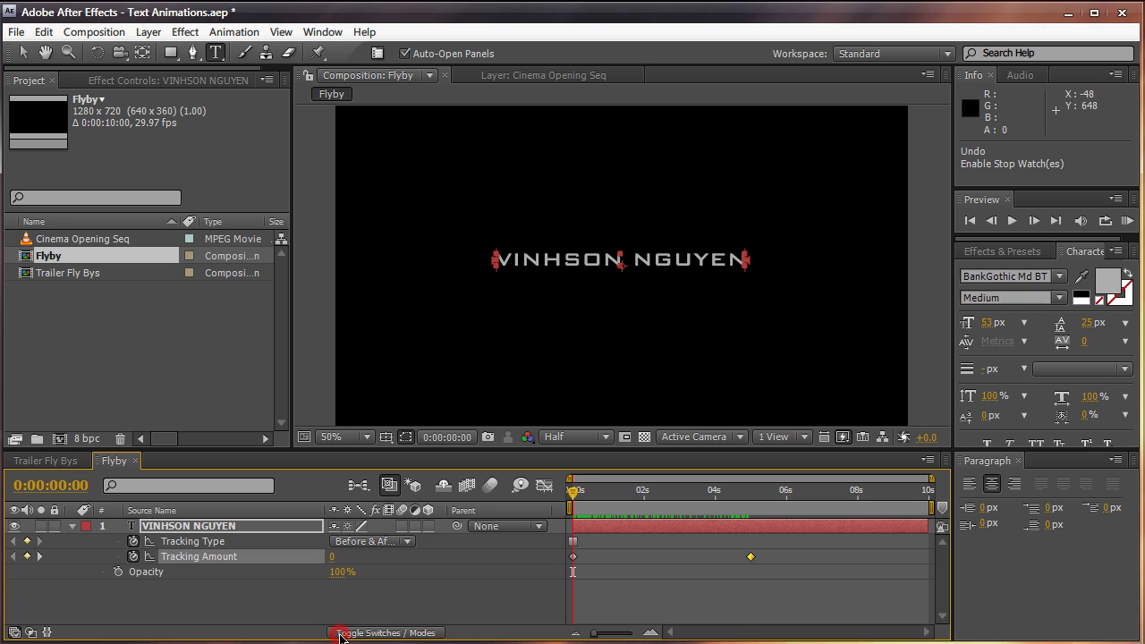
click(429, 526)
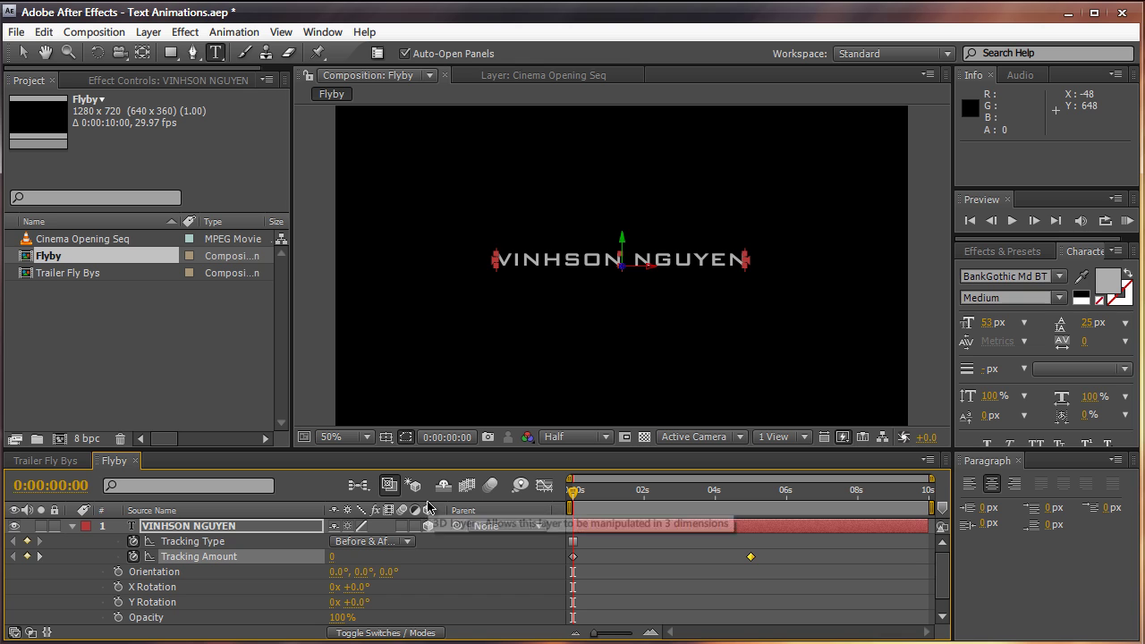
scroll(427, 582, down, 1)
scroll(427, 582, up, 1)
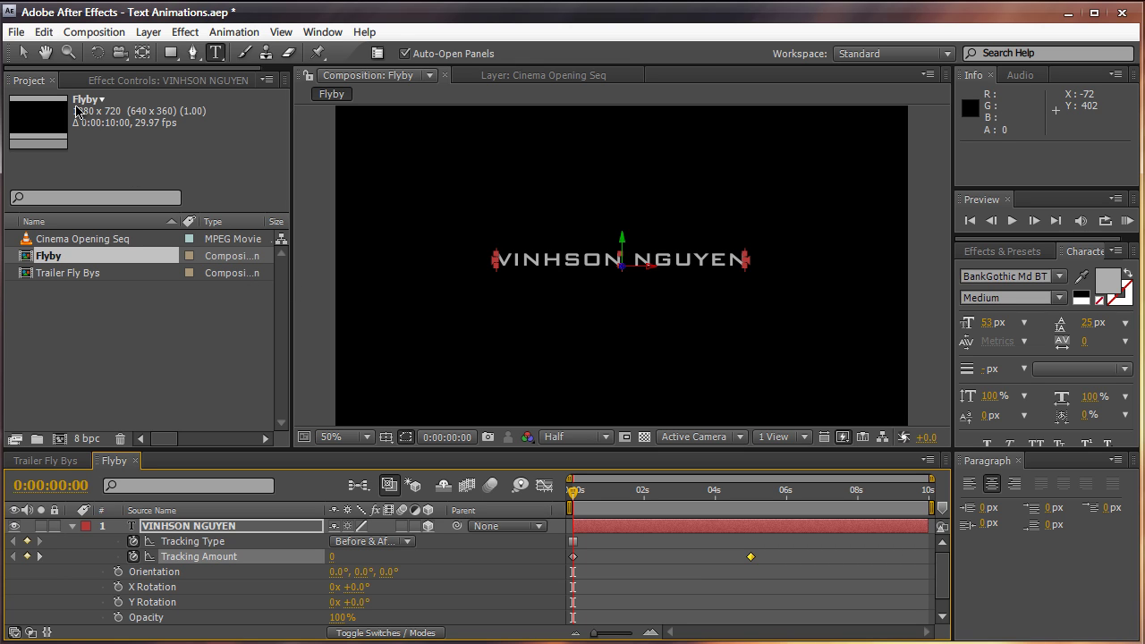
Select the title layer, show its Position (640, 360, 0), and toggle 3D off and on
click(27, 54)
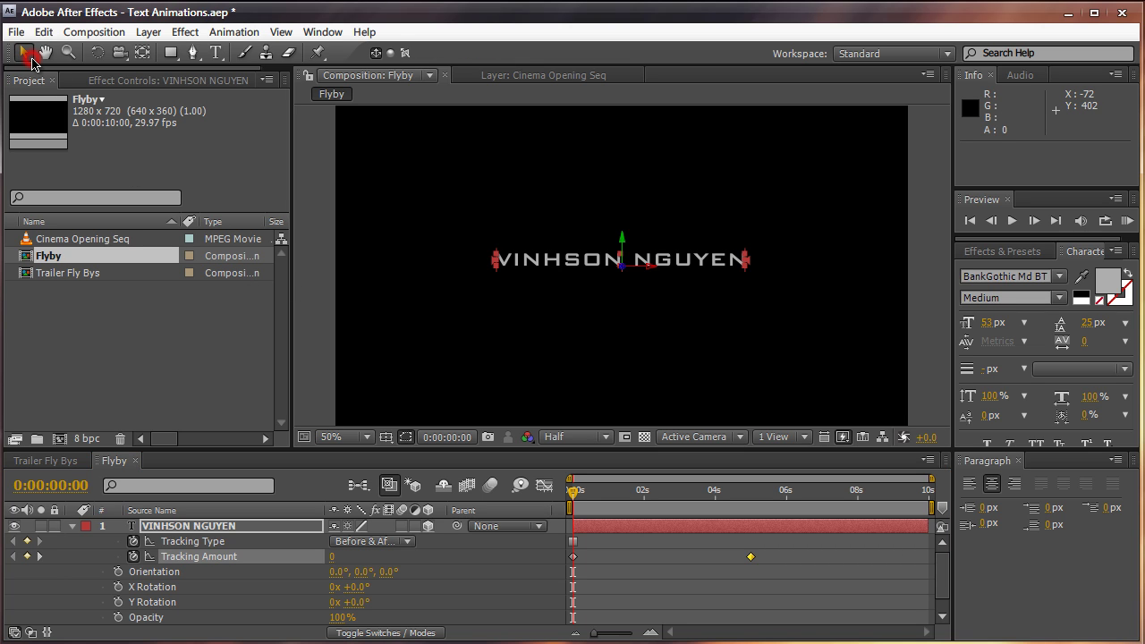
click(109, 349)
click(154, 527)
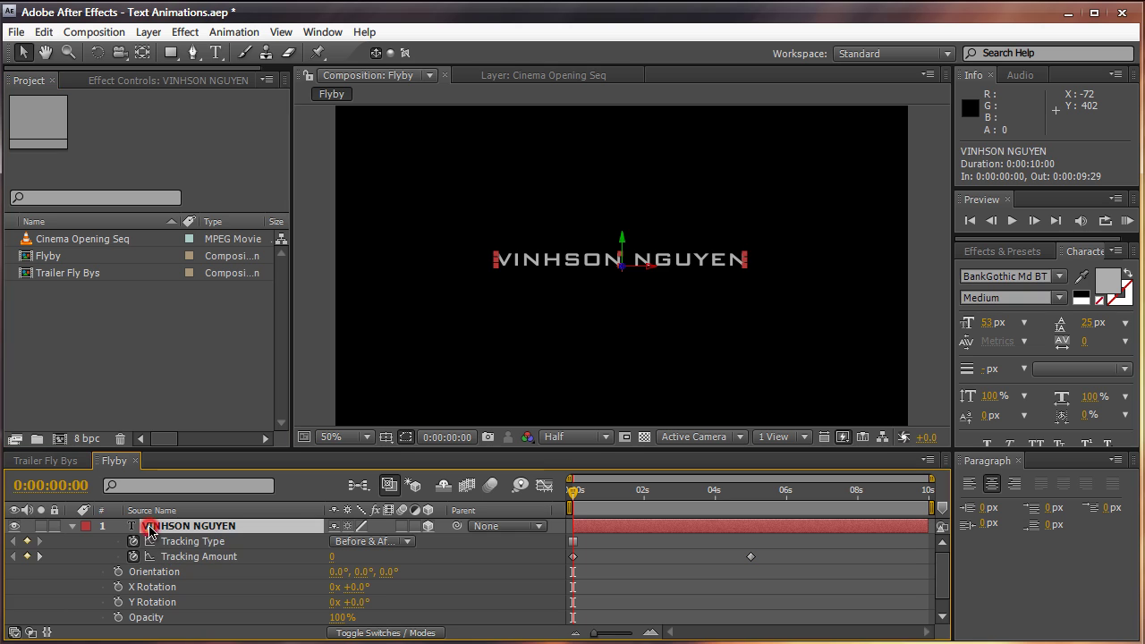
key(p)
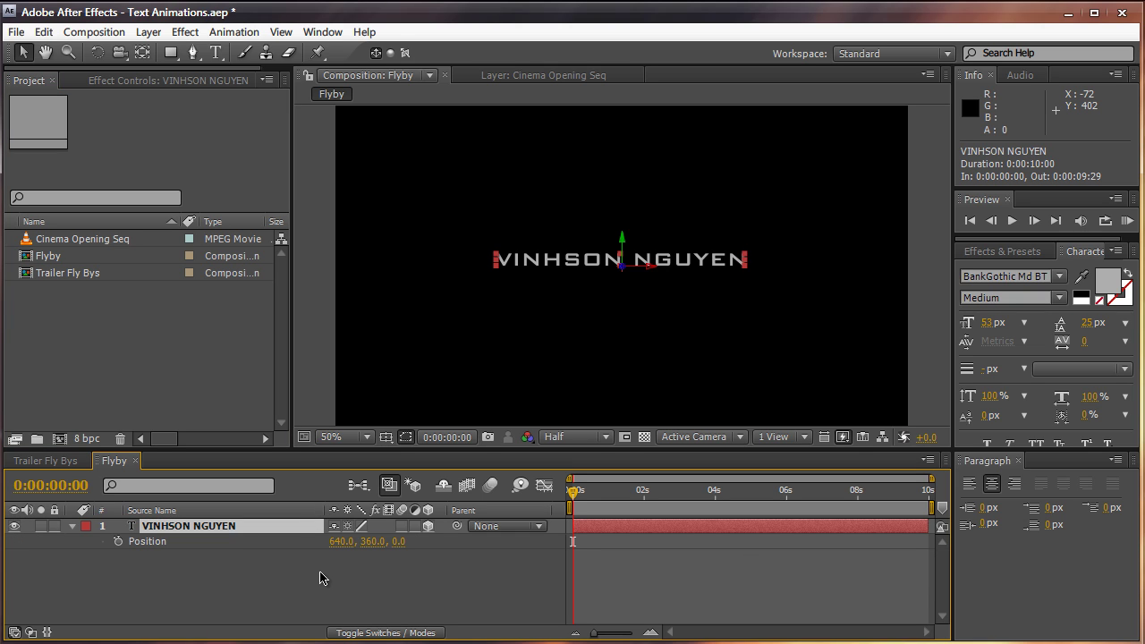
click(427, 530)
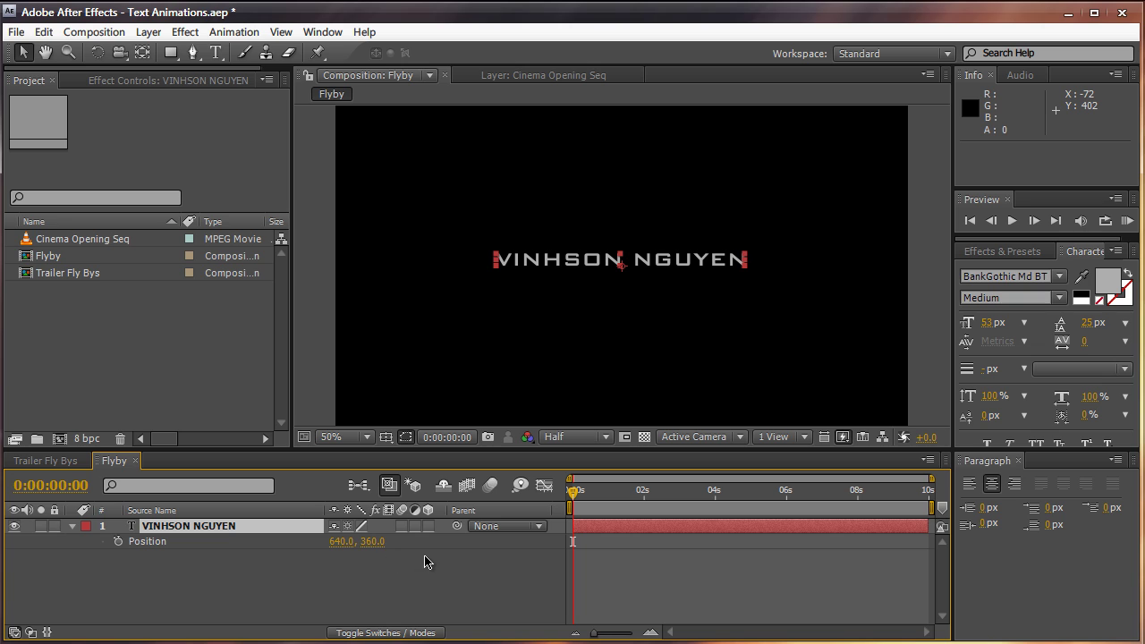
click(428, 530)
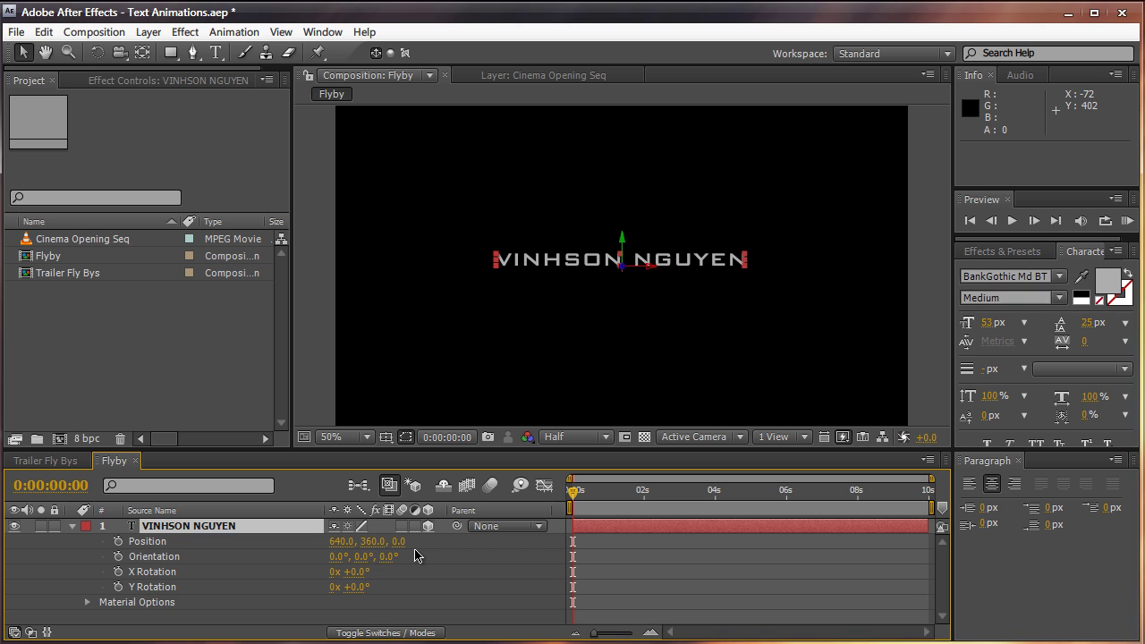
Keyframe Position at 0 s with Z at -1770, placing the title behind the camera
drag(395, 542, 549, 526)
key(ctrl+z)
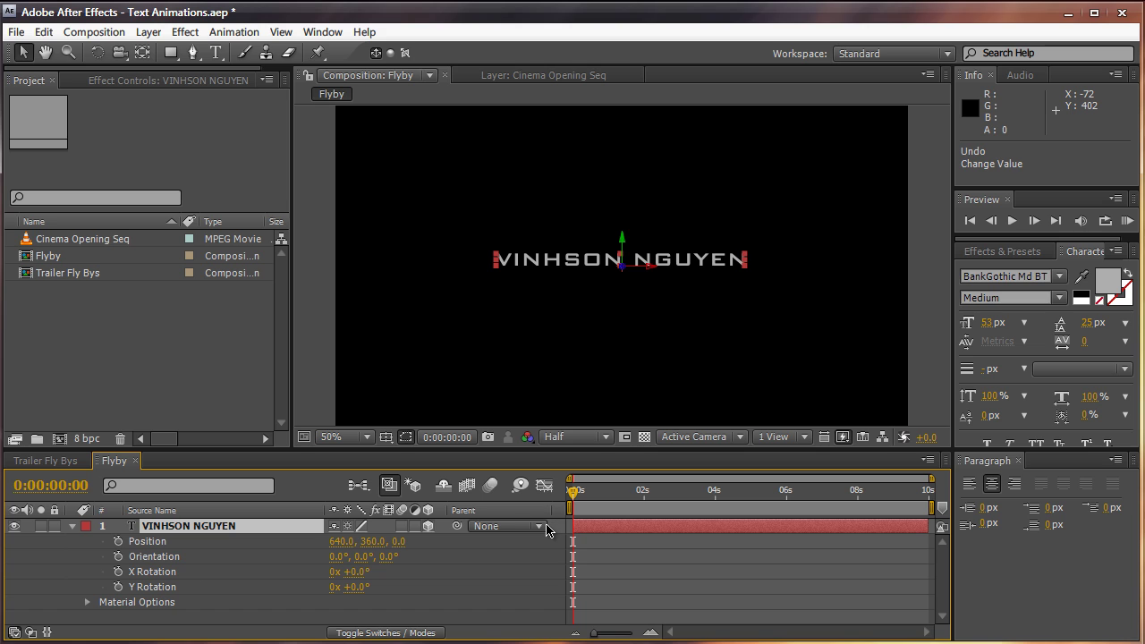
click(119, 542)
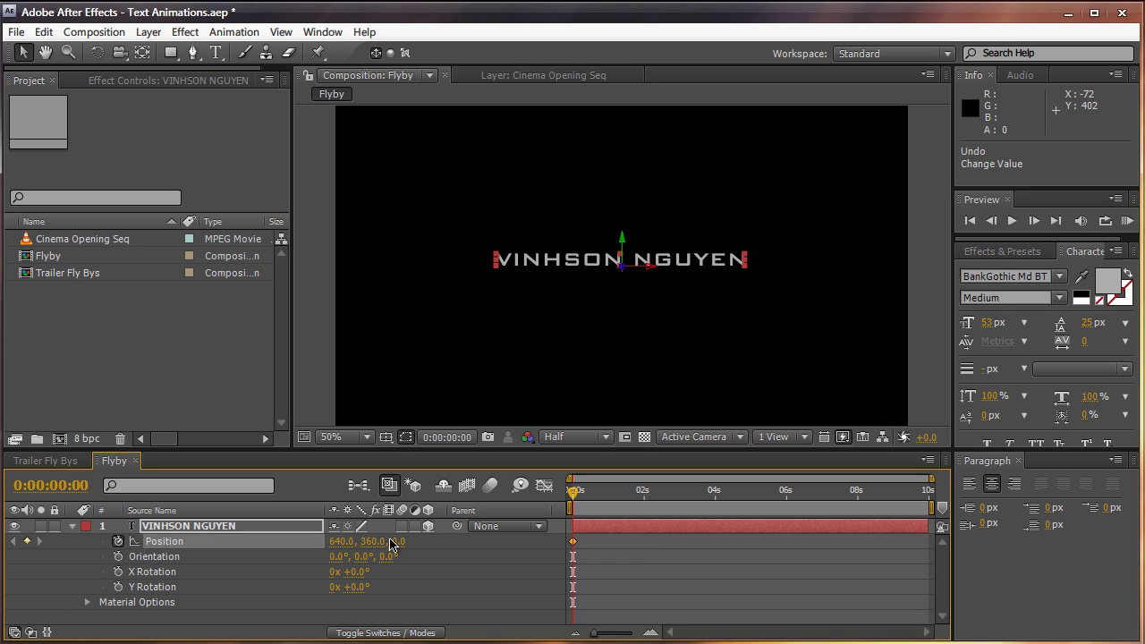
drag(396, 548, 309, 548)
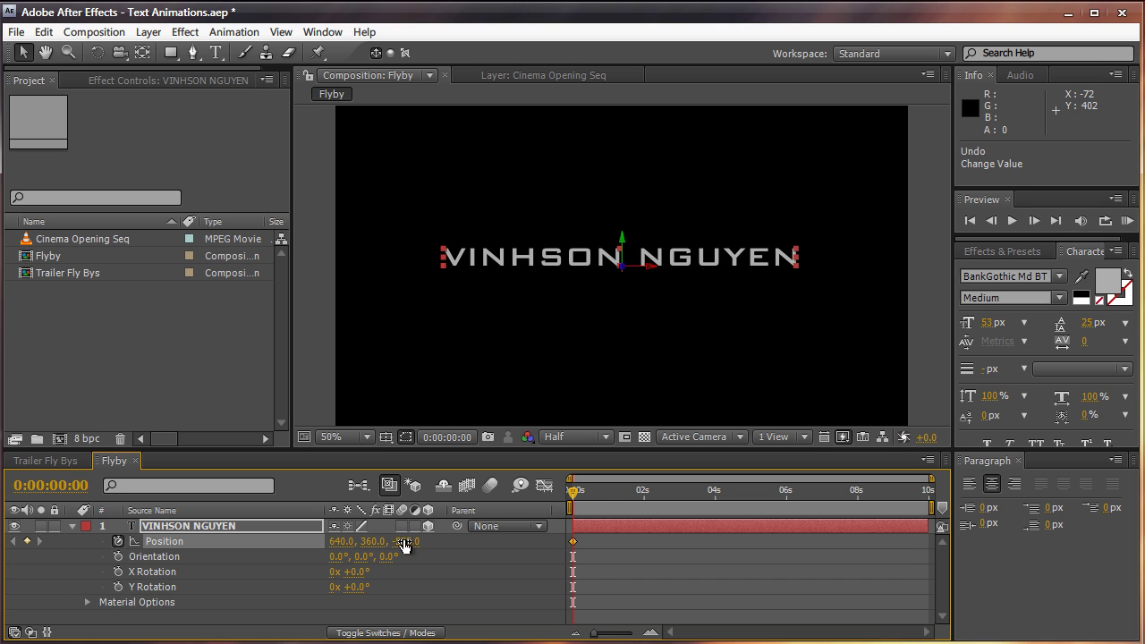
drag(407, 541, 332, 541)
drag(424, 542, 342, 541)
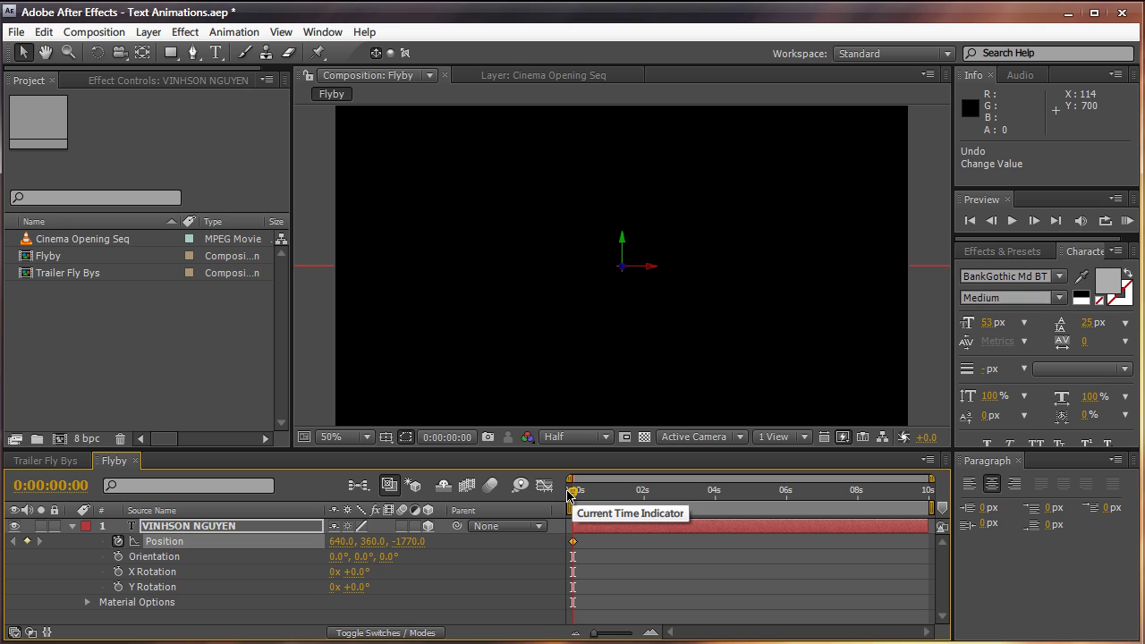
Add a Position keyframe at 0:00:00:10 with Z 0 and scrub back to check the fly-in
key(space)
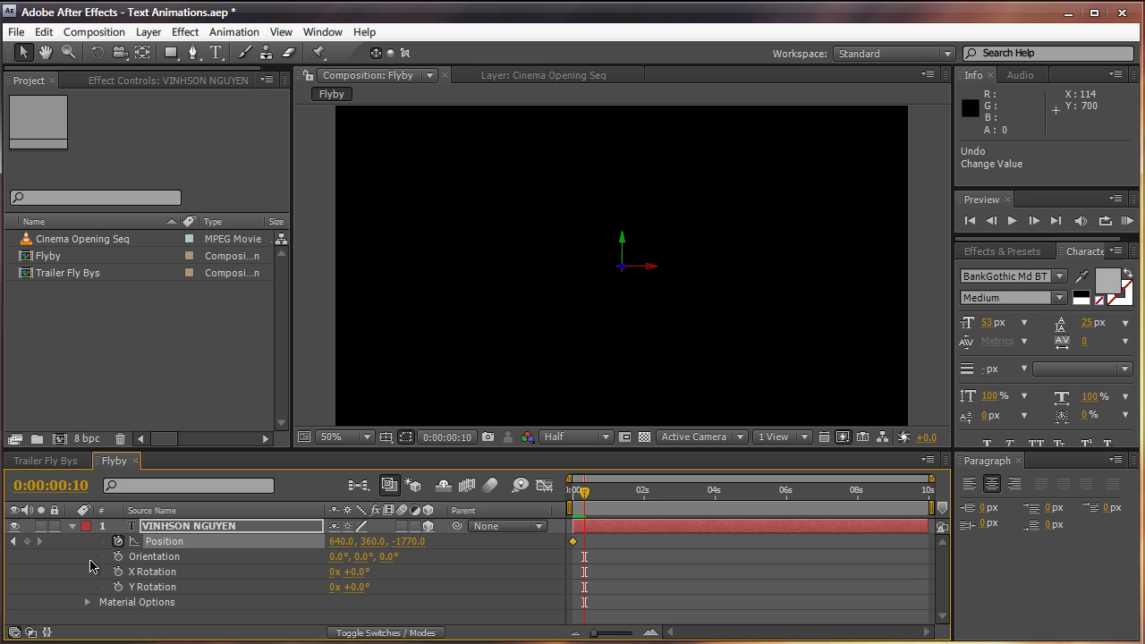
click(409, 542)
text(0)
key(Return)
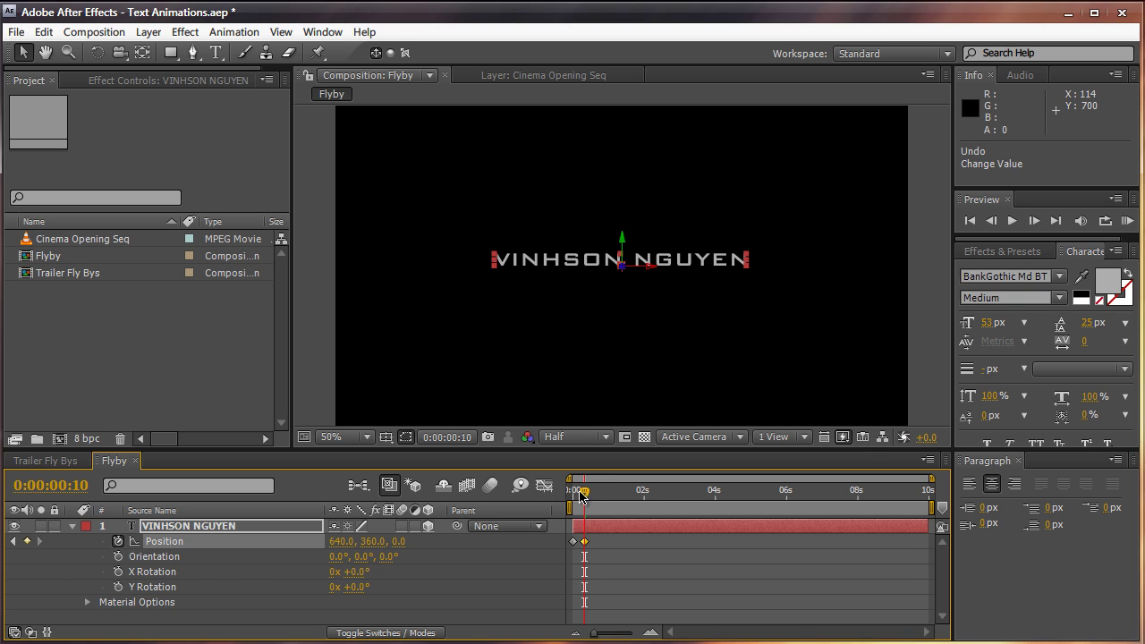
drag(578, 497, 571, 498)
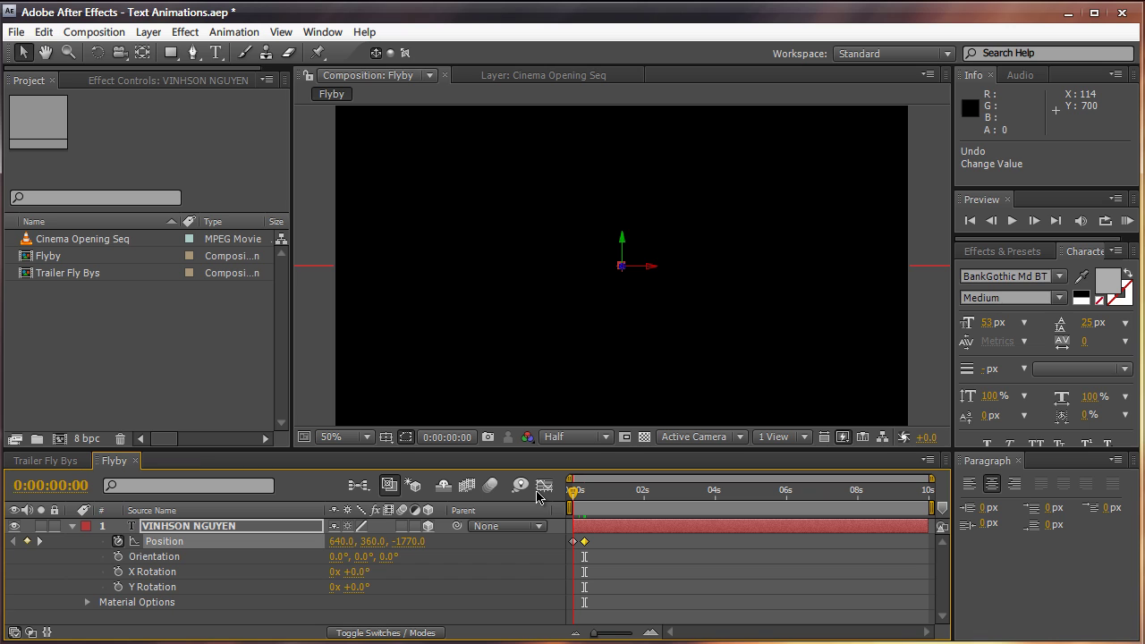
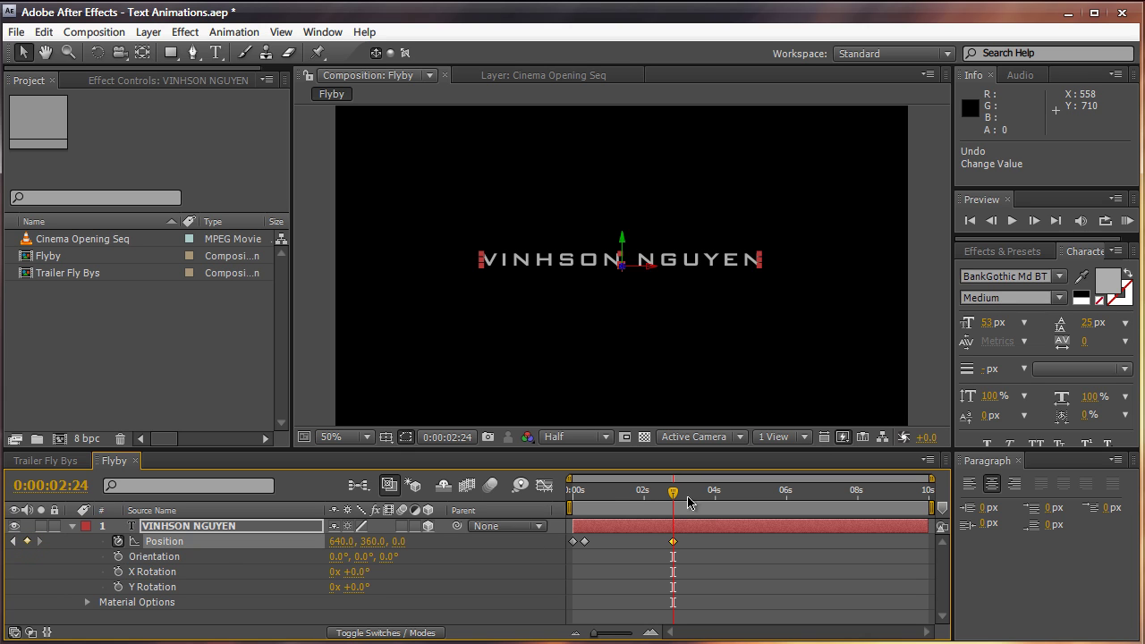
At 0:00:03:18, push the title's Position Z to 790 to keyframe it receding, then return to the start
drag(673, 495, 703, 495)
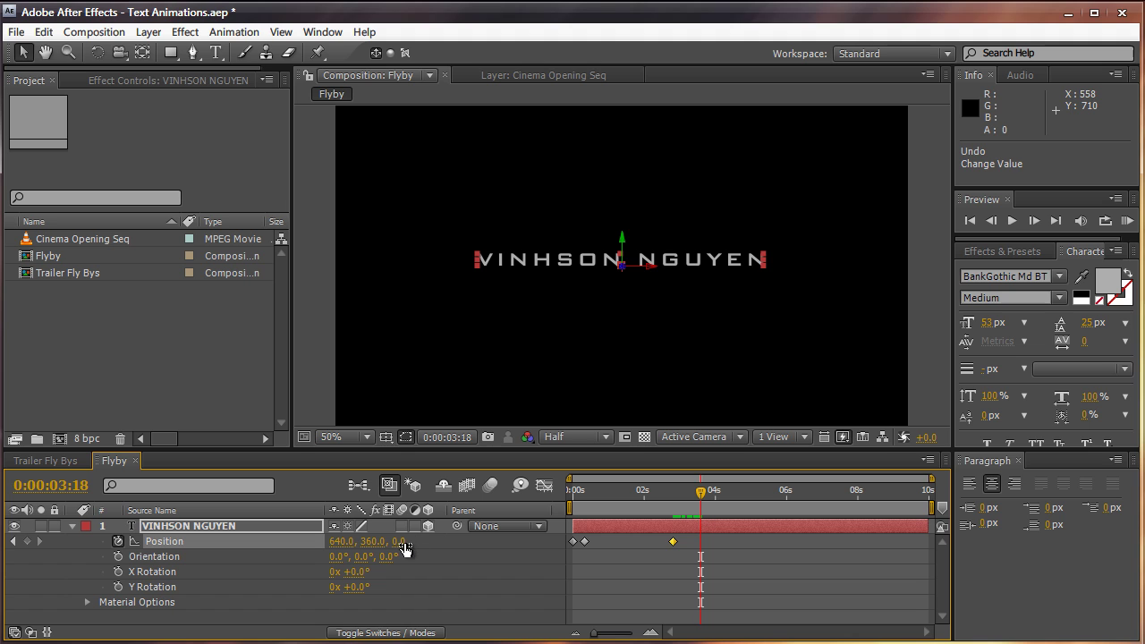
drag(404, 548, 906, 524)
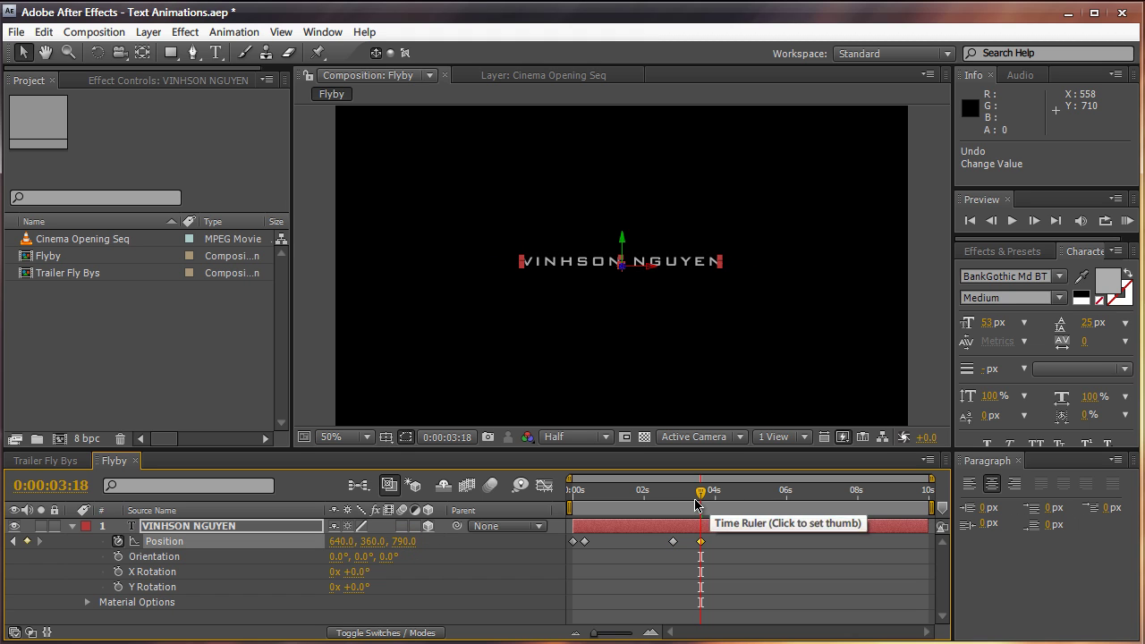
drag(700, 505, 708, 479)
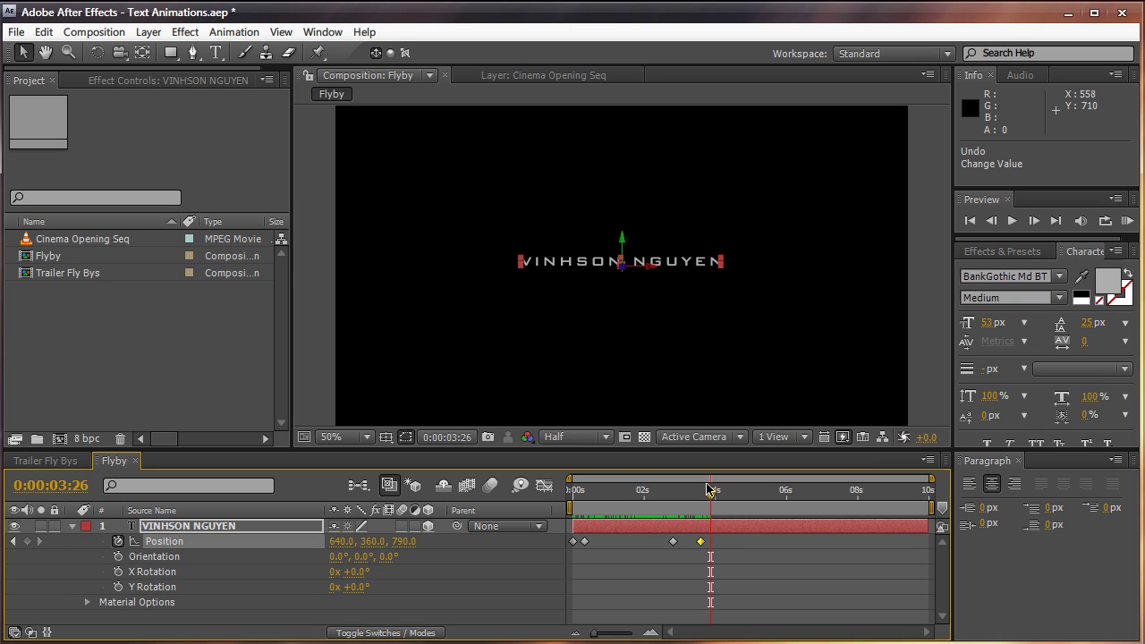
Keyframe the title's Opacity at 100% and line that keyframe up with 0:00:02:24
key(t)
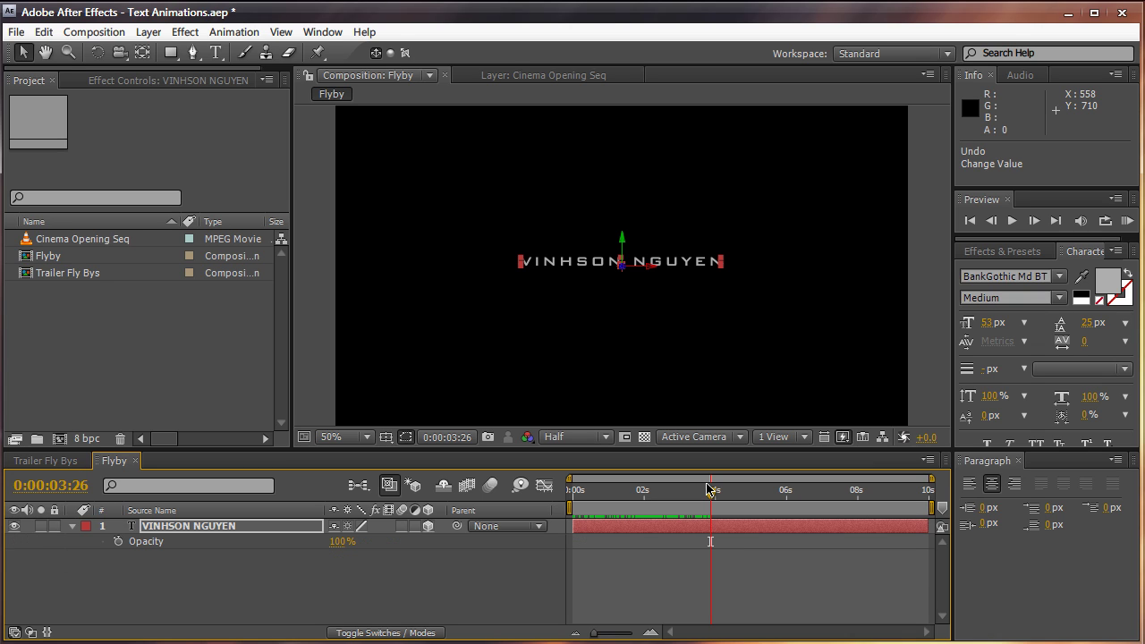
click(118, 542)
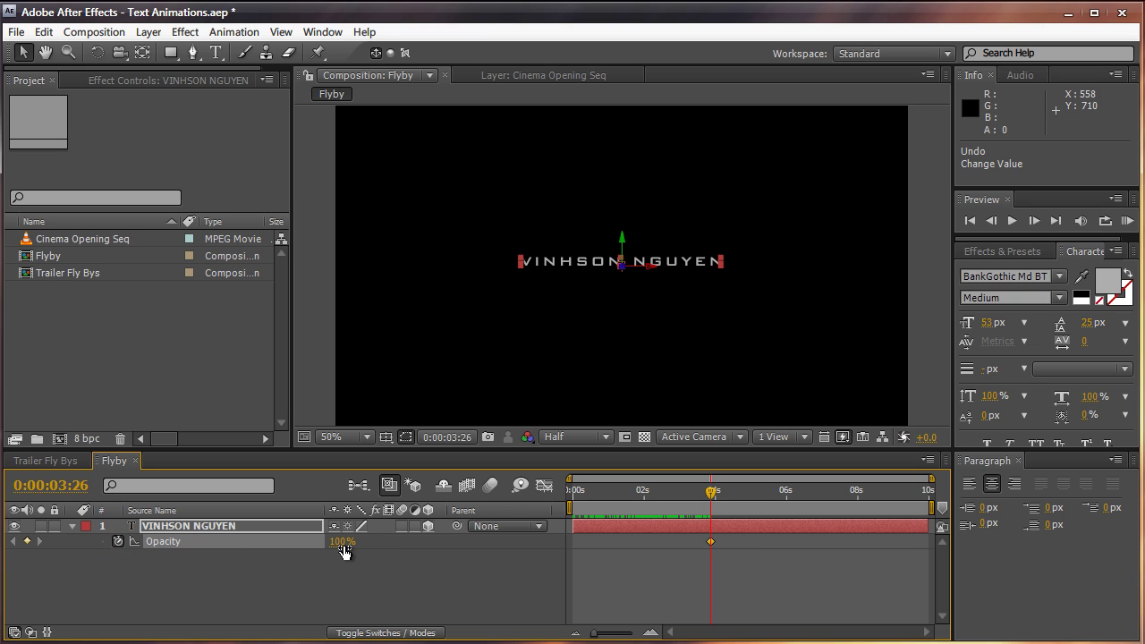
key(u)
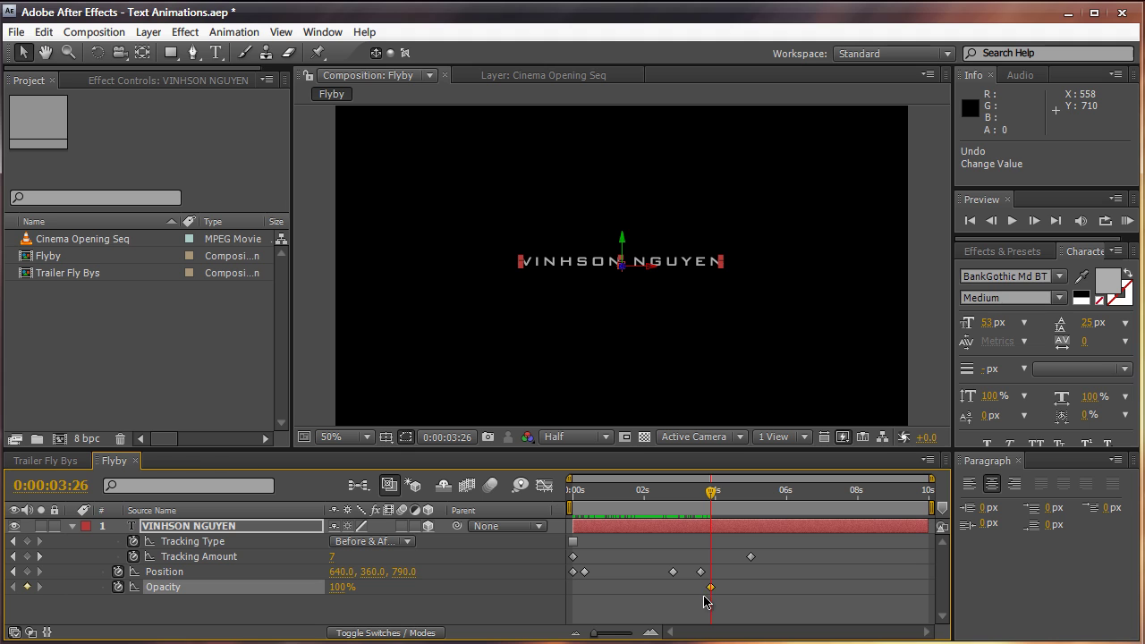
drag(710, 593, 670, 592)
drag(712, 494, 674, 508)
mouse_move(675, 590)
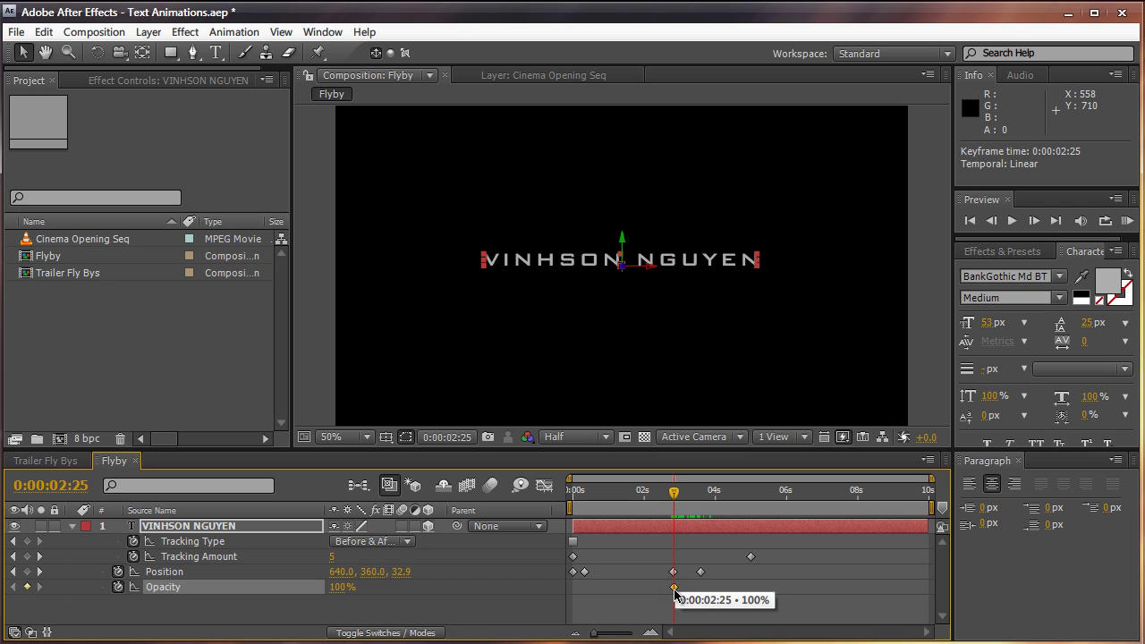
drag(675, 591, 673, 592)
drag(674, 493, 673, 492)
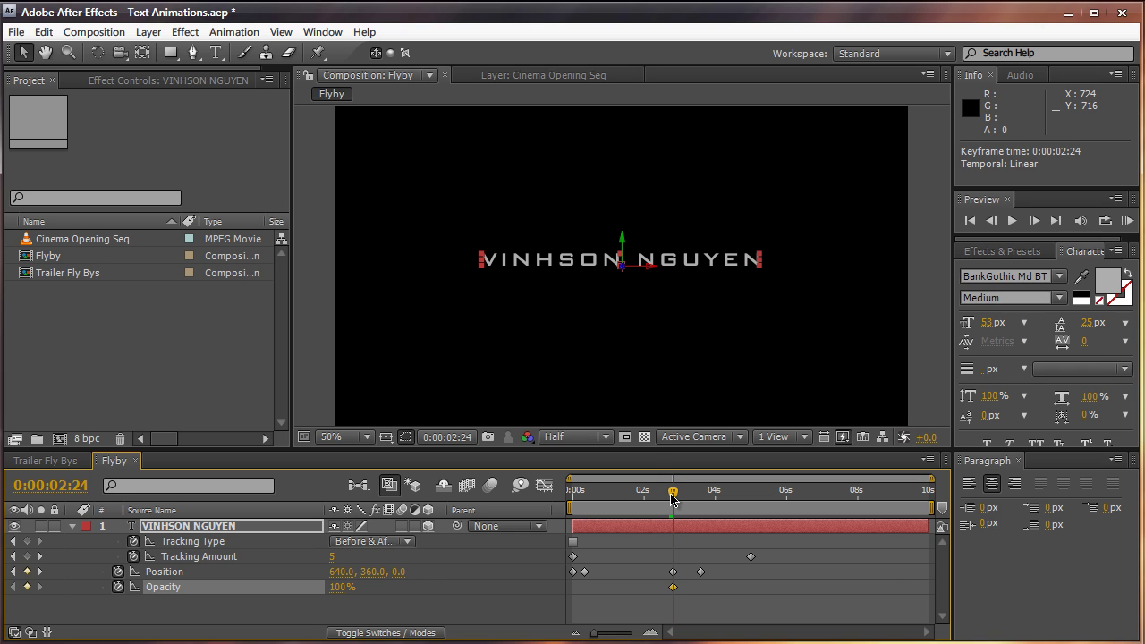
Set Opacity to 0% at 0:00:03:18 and preview the title fading out
drag(672, 498, 704, 495)
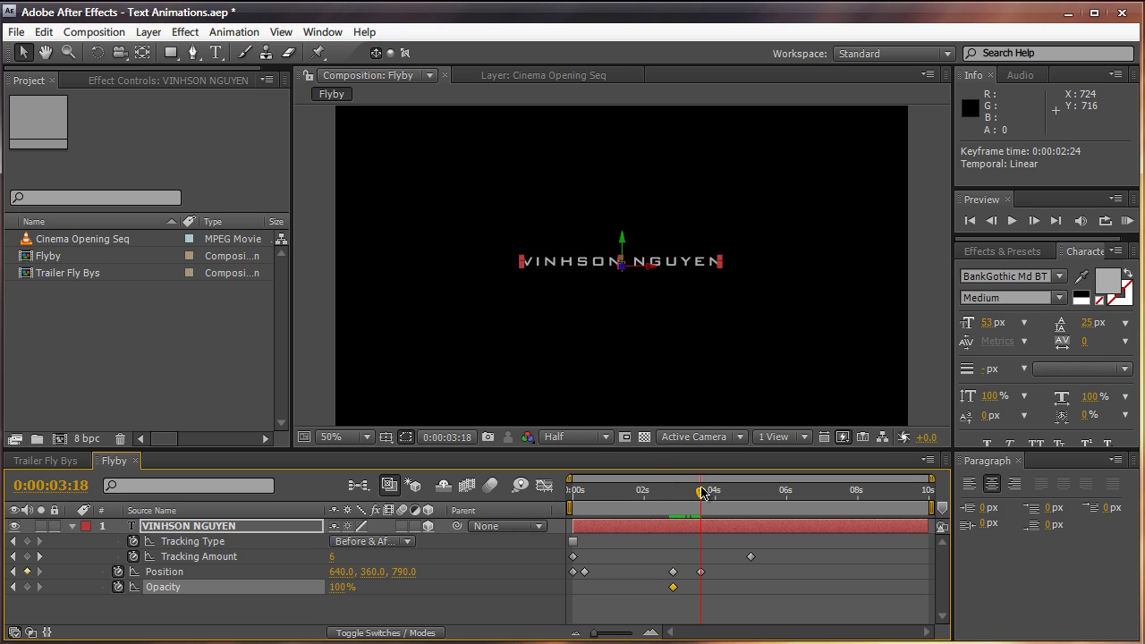
click(342, 587)
text(0)
key(Return)
mouse_move(702, 493)
mouse_down()
mouse_move(560, 499)
mouse_move(697, 489)
mouse_up()
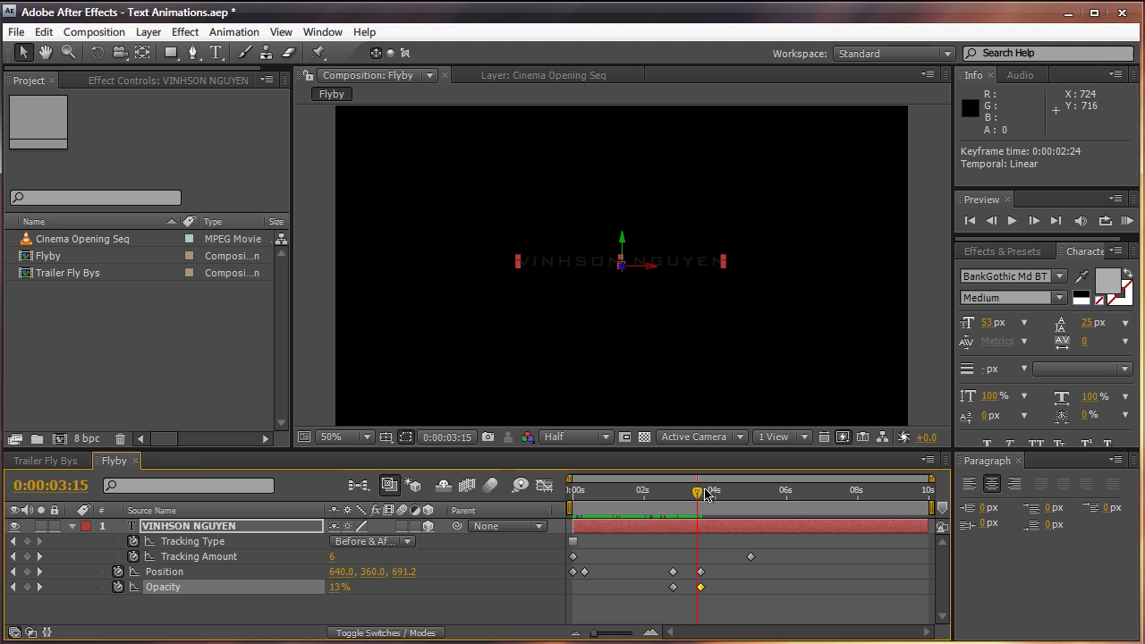
drag(718, 560, 652, 621)
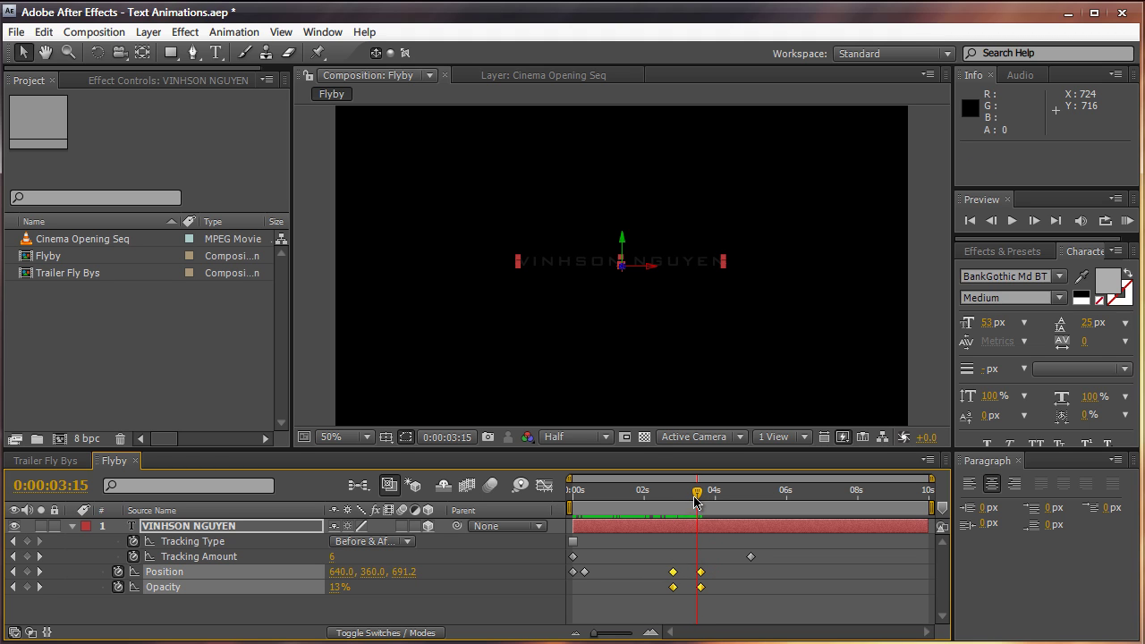
drag(697, 491, 673, 494)
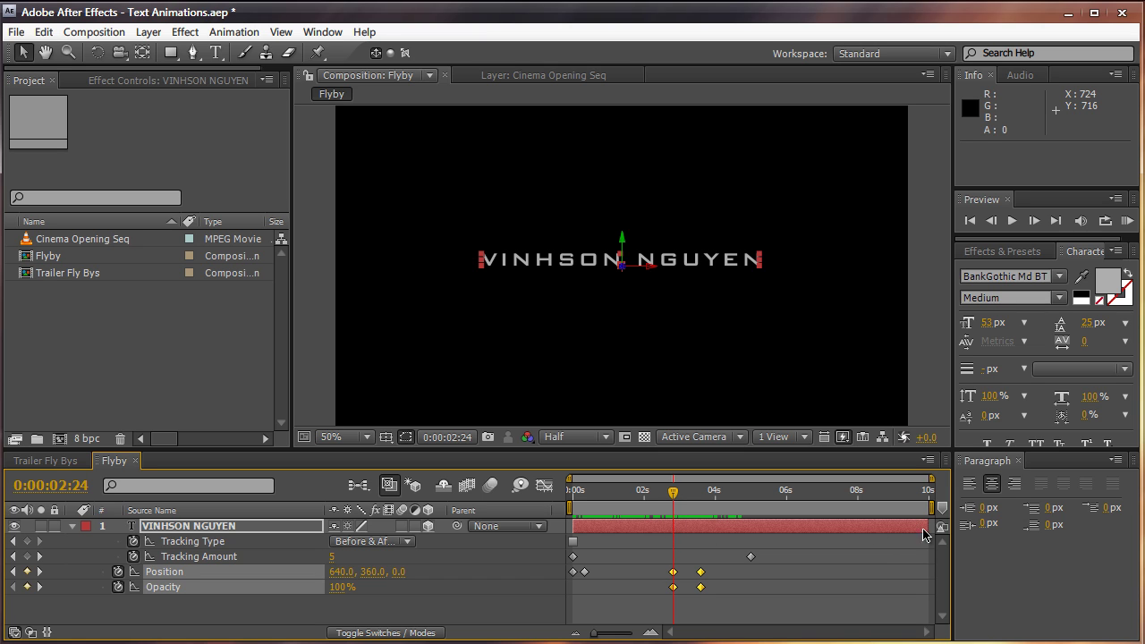
Trim the VINHSON NGUYEN layer's out point to about 5 seconds and review it
drag(929, 529, 763, 533)
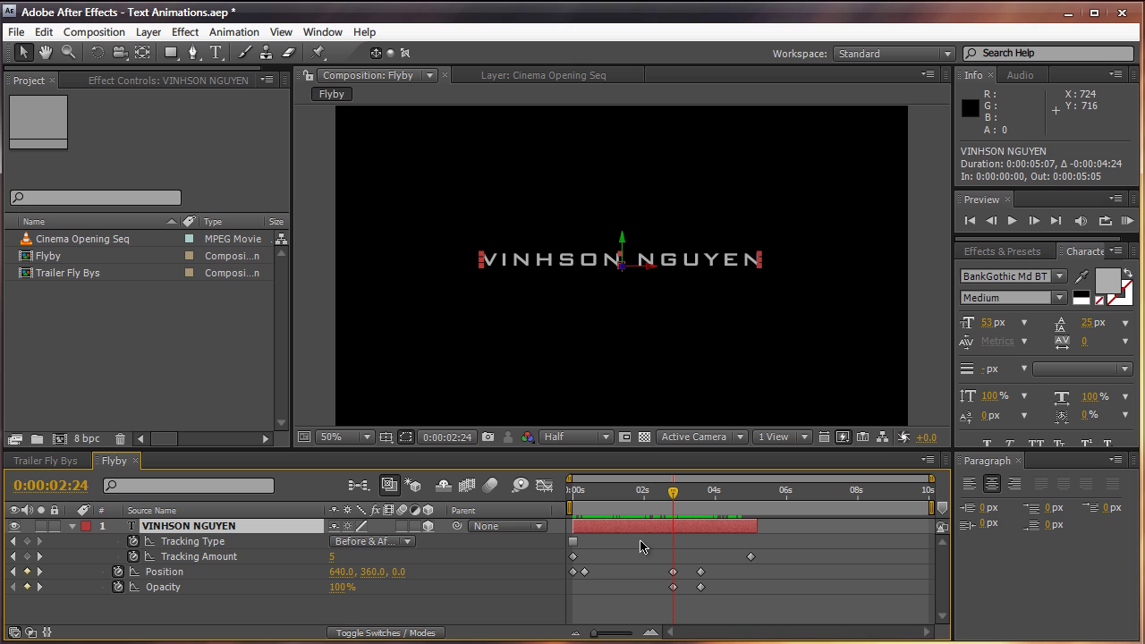
drag(672, 493, 633, 490)
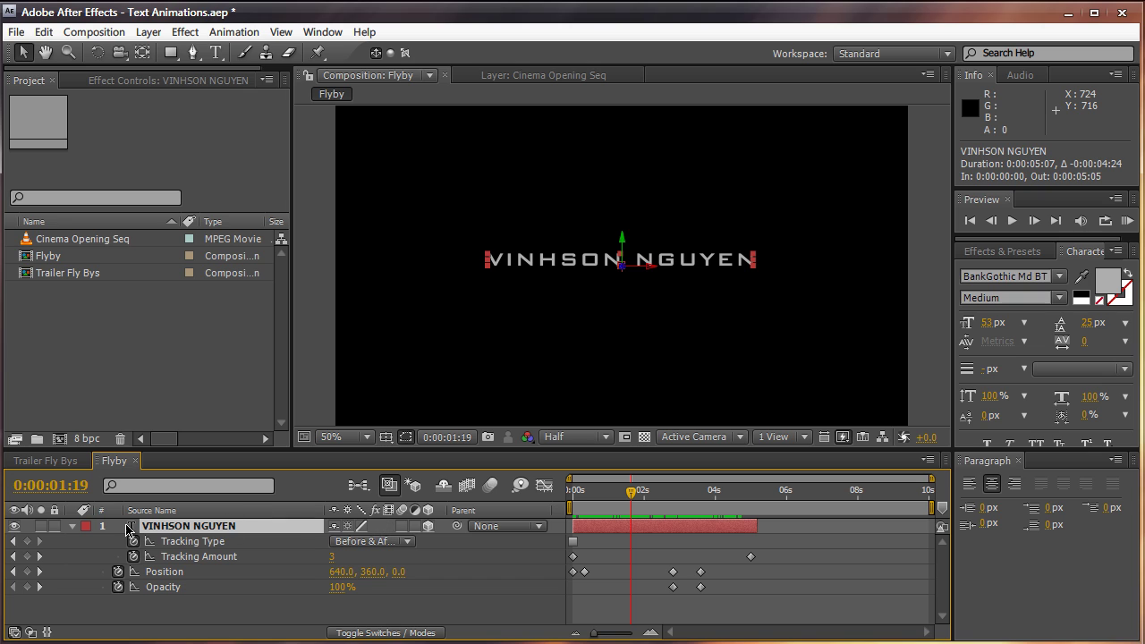
click(186, 527)
Test duplicating and deleting the title layer with Ctrl+D, then reselect it and open the Edit menu
key(ctrl+d)
key(Delete)
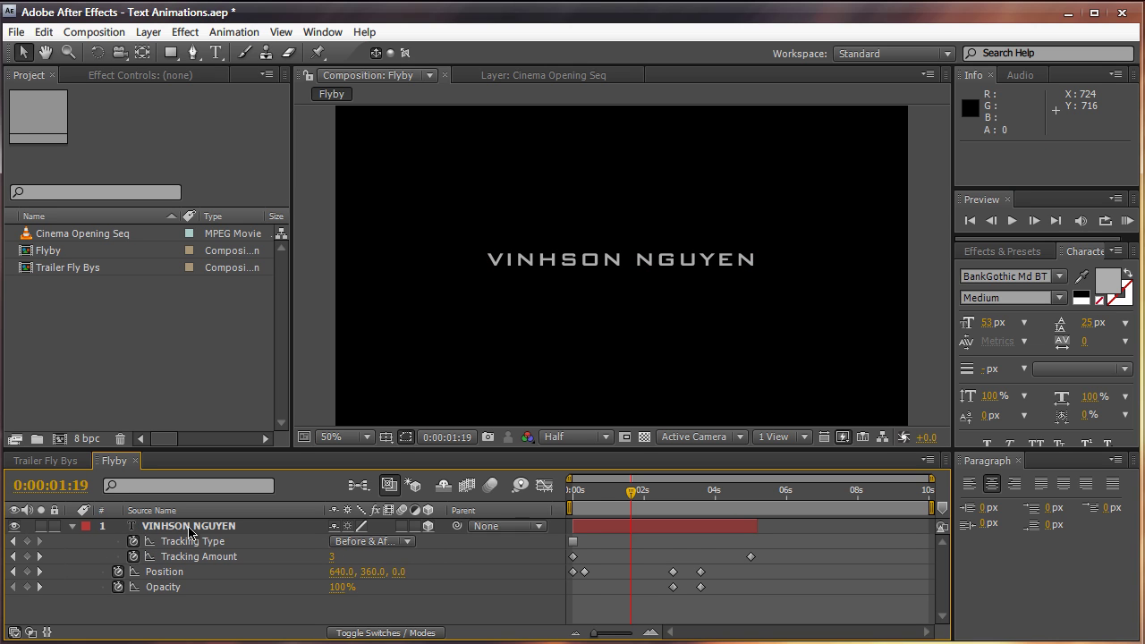
click(188, 529)
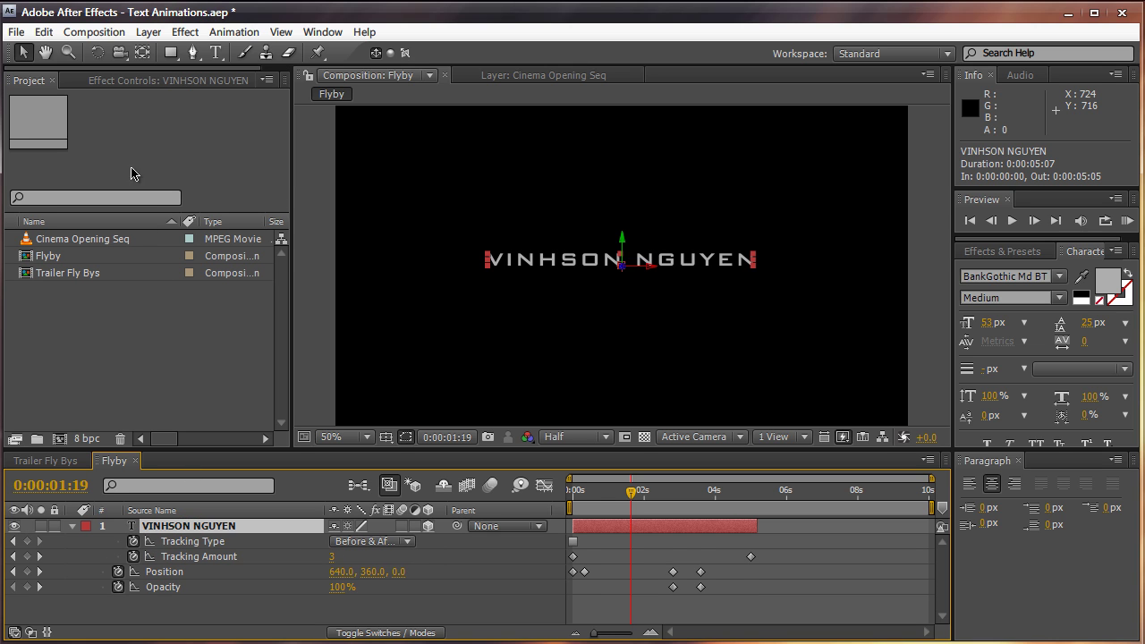
click(94, 31)
mouse_move(36, 38)
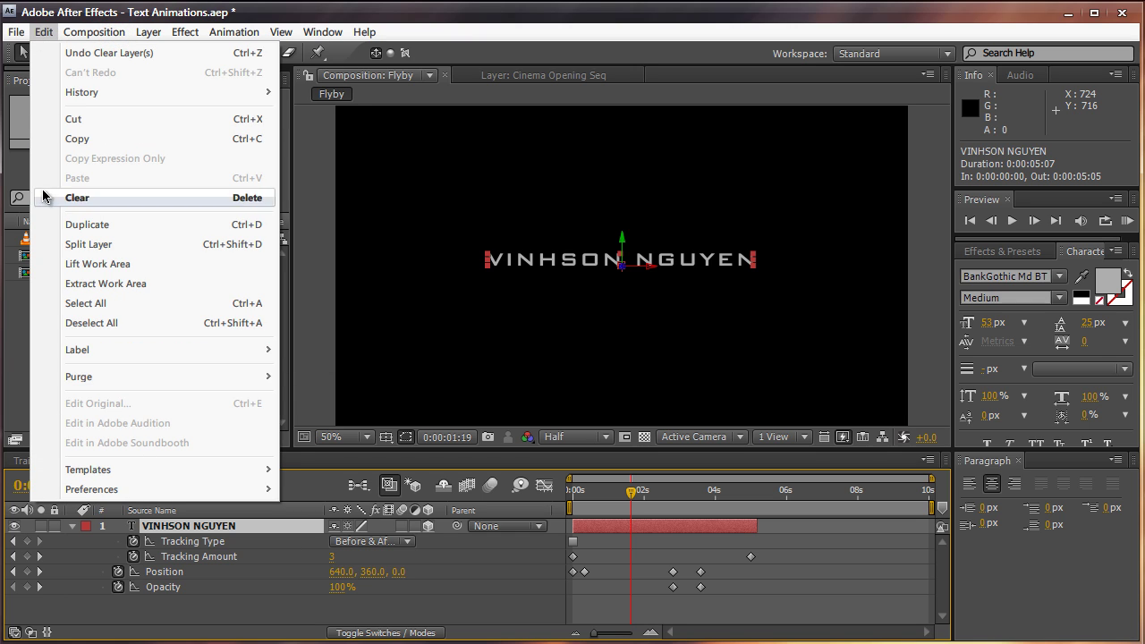
click(50, 225)
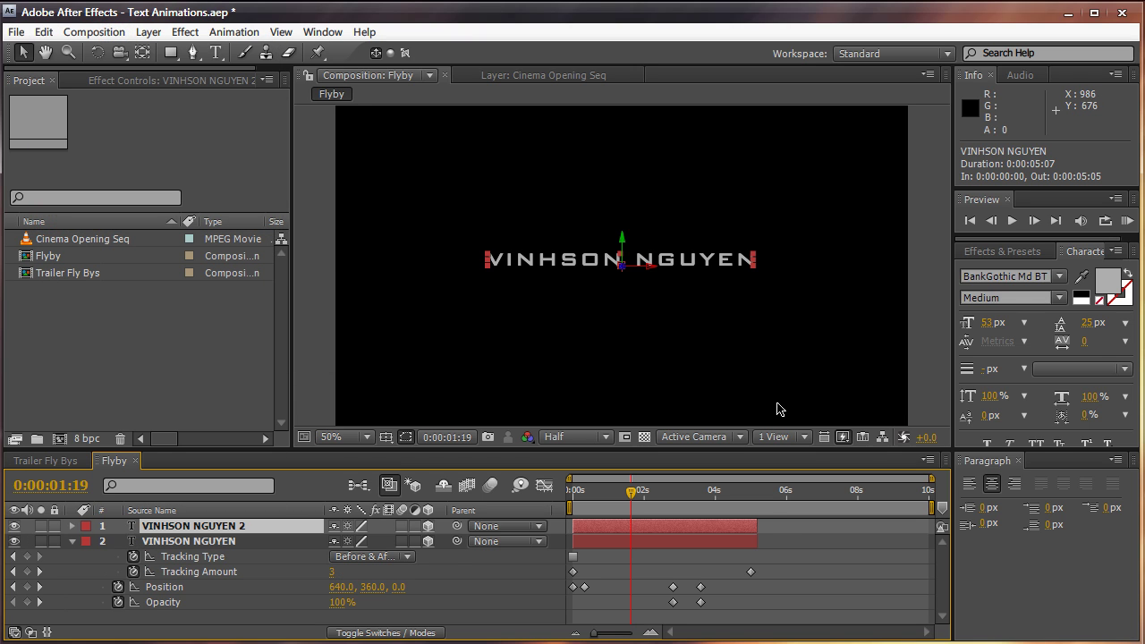
click(629, 492)
mouse_move(629, 493)
mouse_down()
mouse_move(585, 492)
mouse_move(612, 492)
mouse_up()
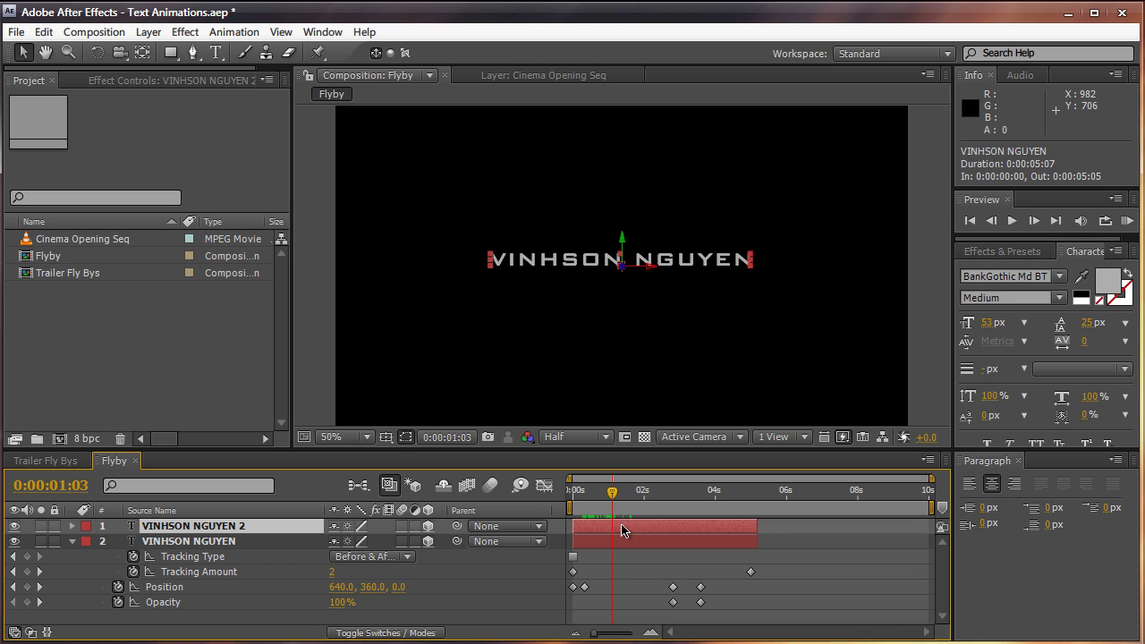
key(u)
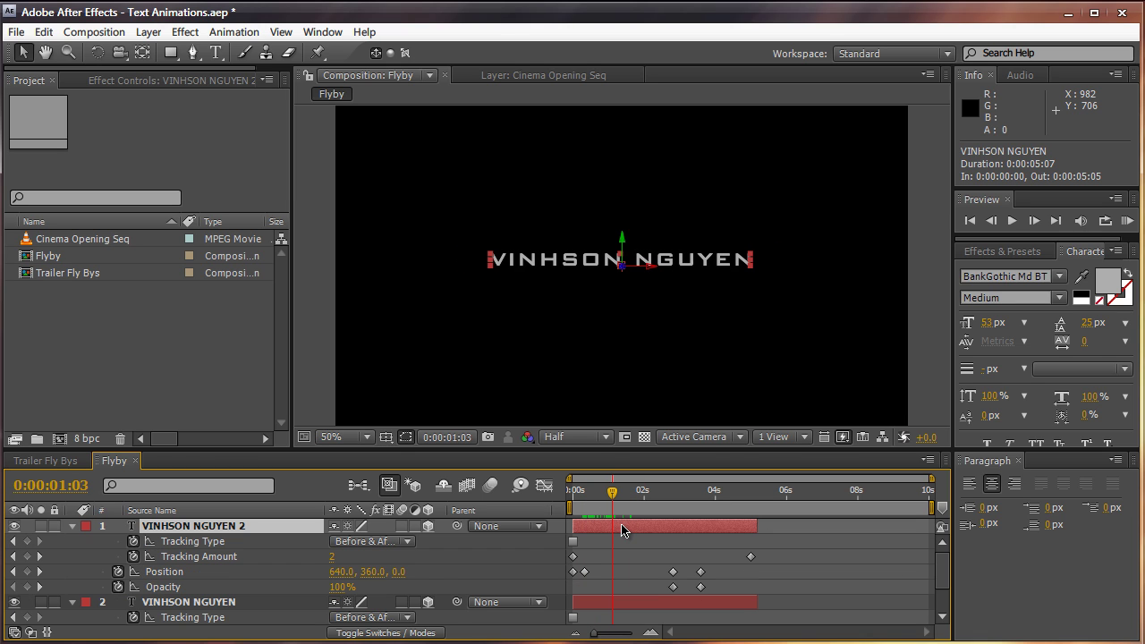
scroll(622, 546, down, 1)
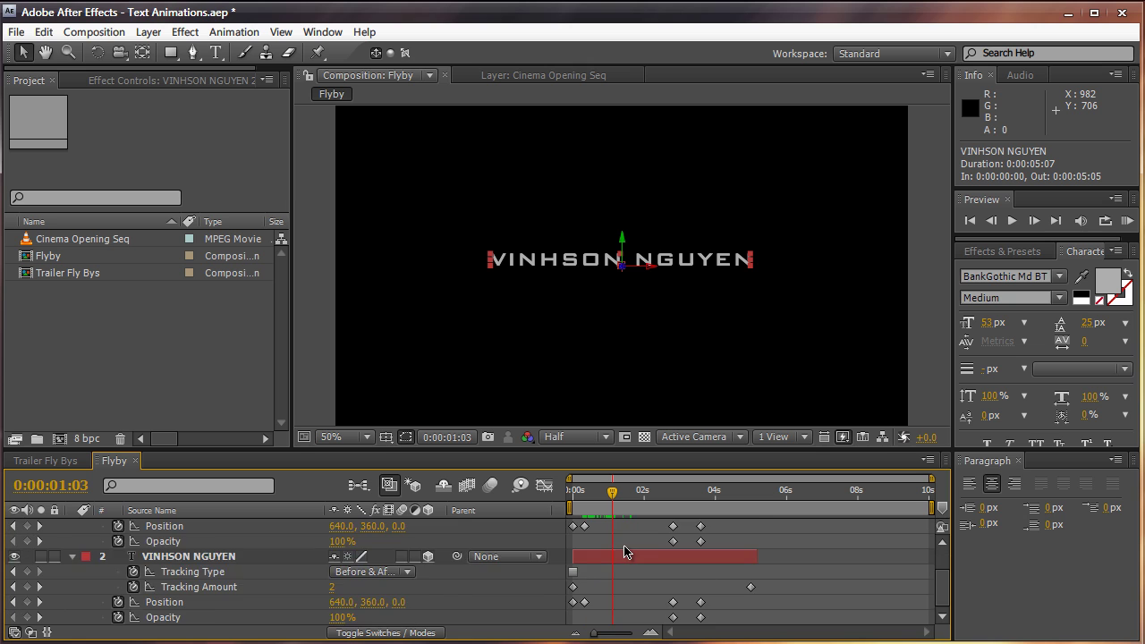
scroll(626, 547, up, 1)
Slide the duplicate layer later so it runs from 0:00:03:07 to 0:00:08:12
drag(631, 534, 704, 529)
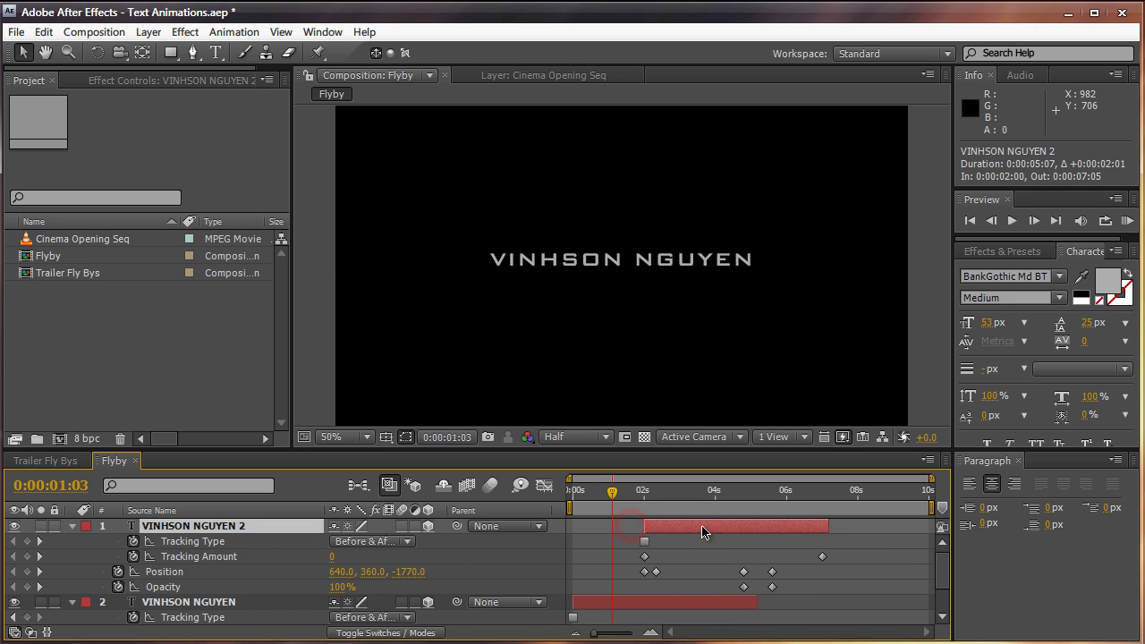
scroll(704, 574, down, 2)
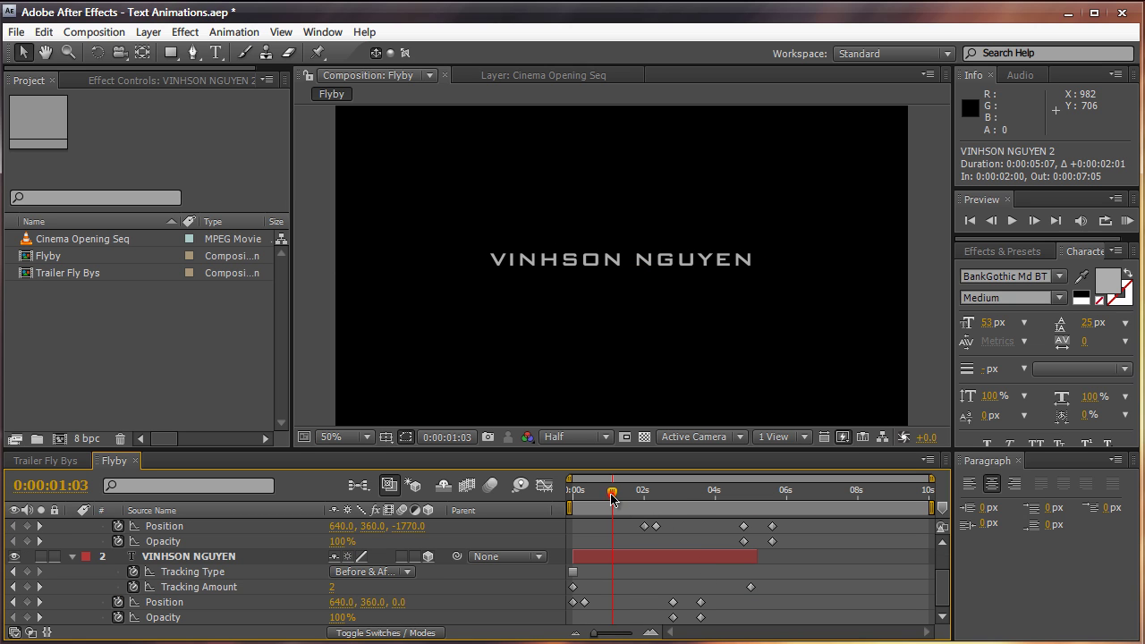
drag(612, 498, 743, 528)
scroll(691, 562, up, 1)
mouse_move(685, 493)
mouse_down()
mouse_move(626, 493)
mouse_move(688, 492)
mouse_up()
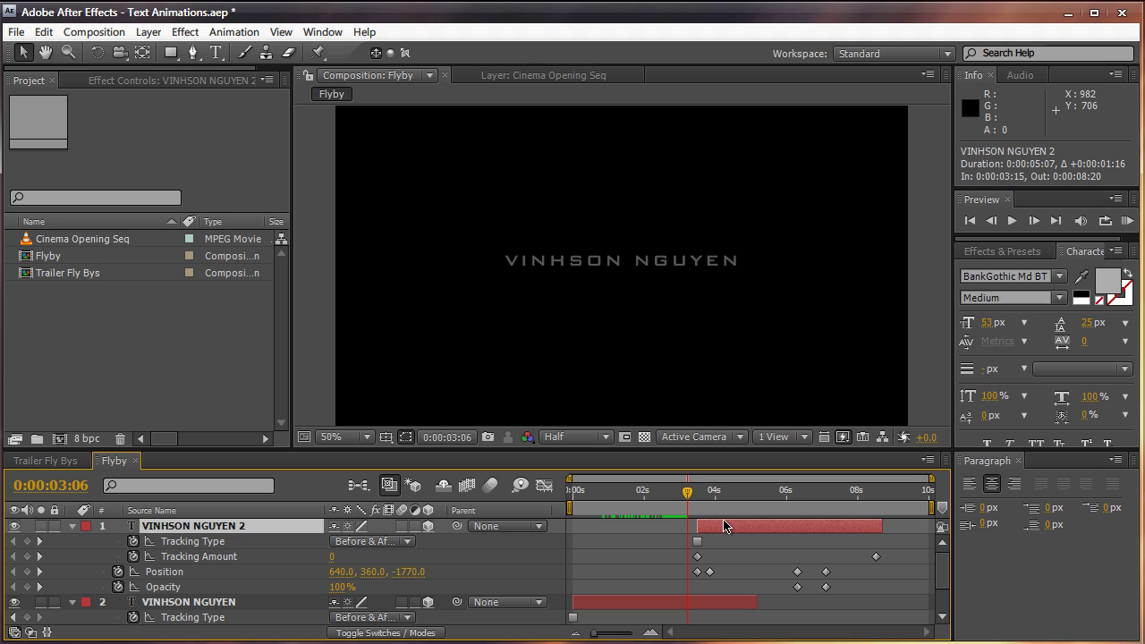
drag(724, 527, 714, 531)
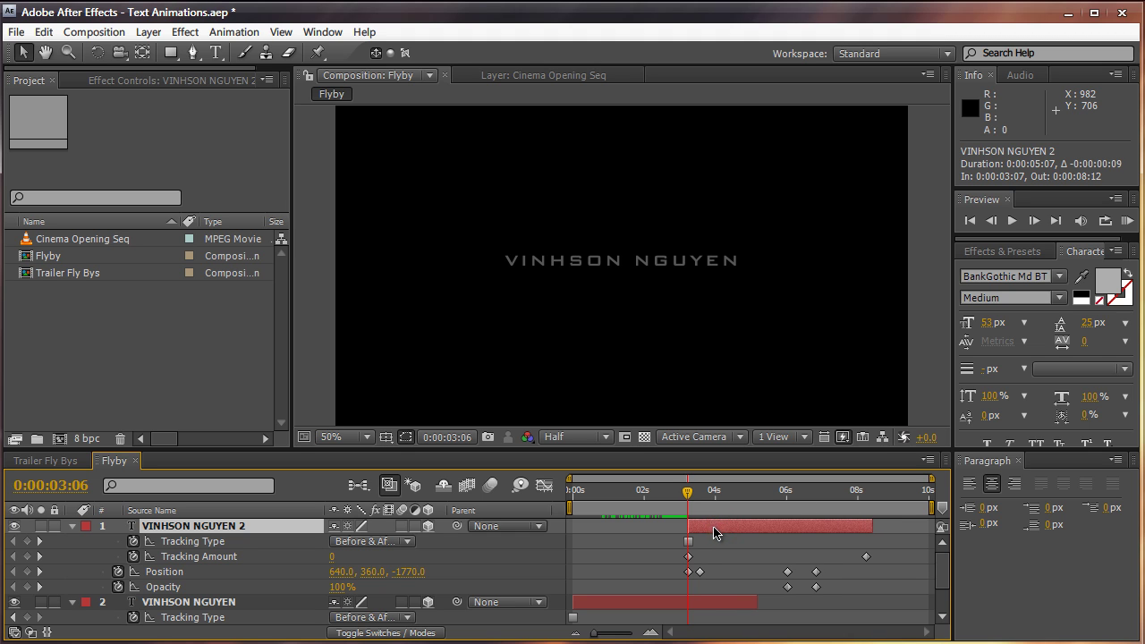
Preview the staggered titles and enter text editing on the second title
key(space)
click(590, 511)
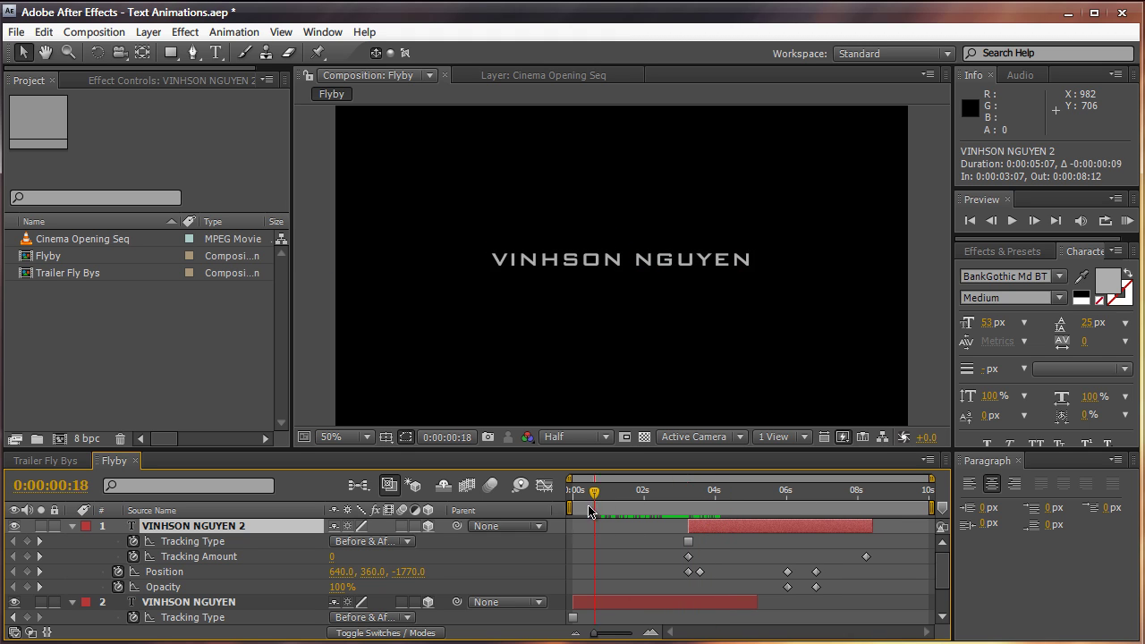
drag(590, 512, 756, 501)
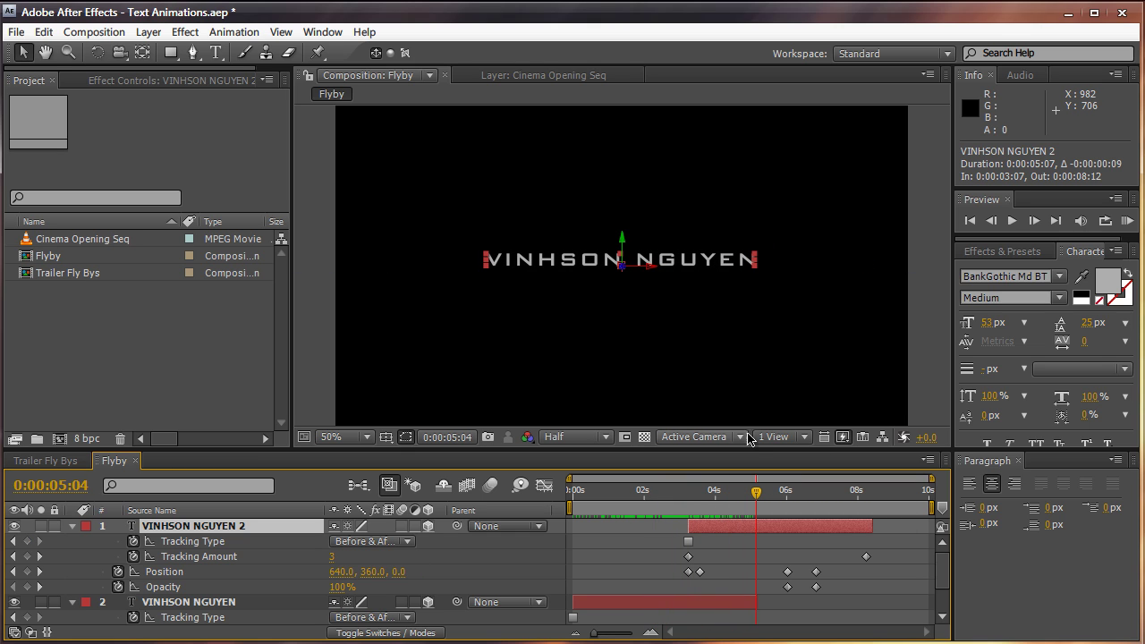
double_click(739, 262)
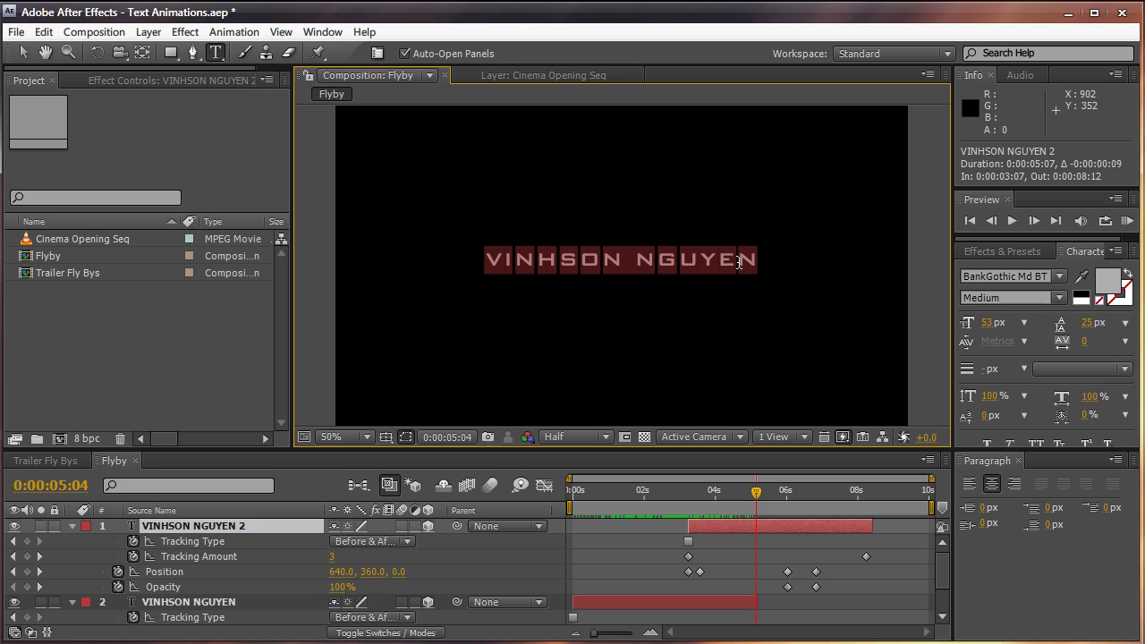
Retype the copy as FLYBY TITLES, move it to 0:00:03:09–0:00:08:14, and preview
text(FLYBY TITLES)
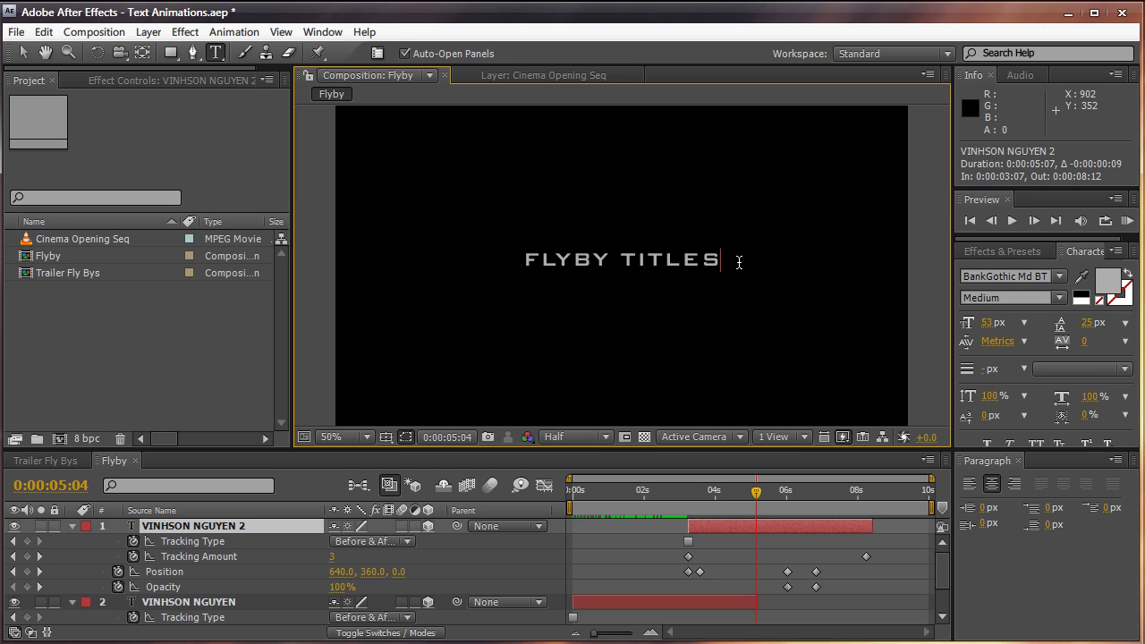
click(741, 530)
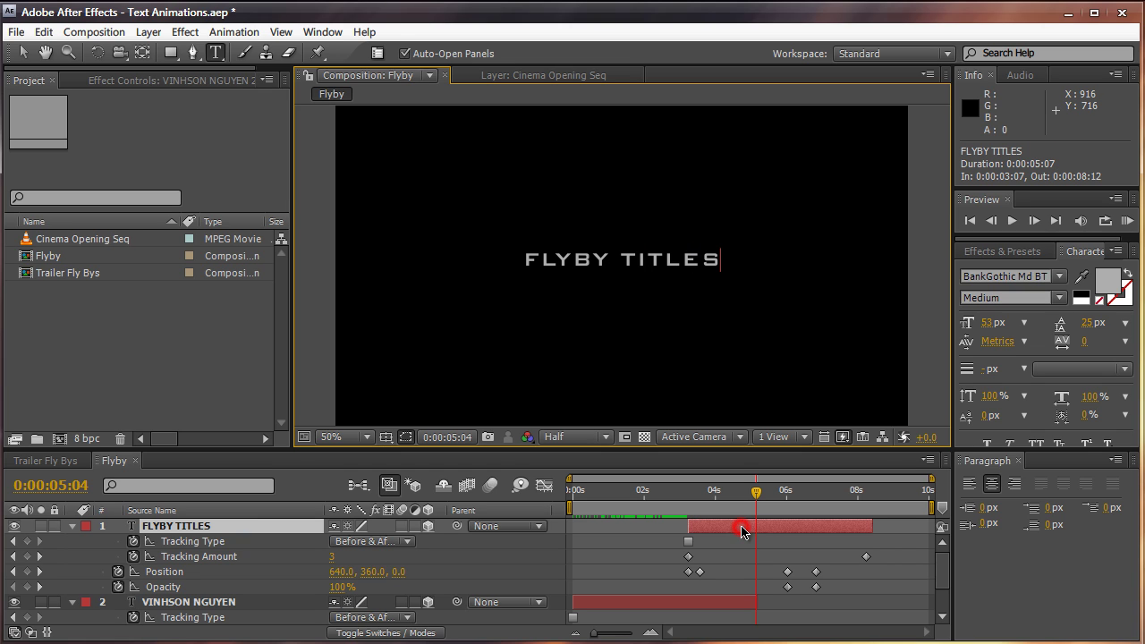
drag(743, 531, 736, 529)
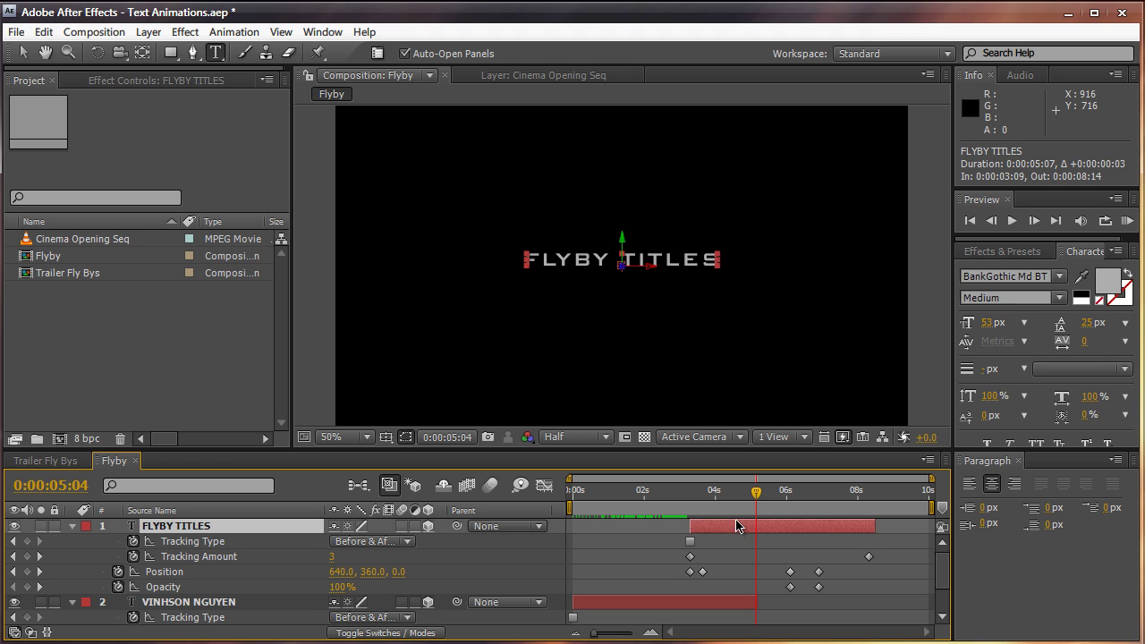
drag(757, 494, 816, 494)
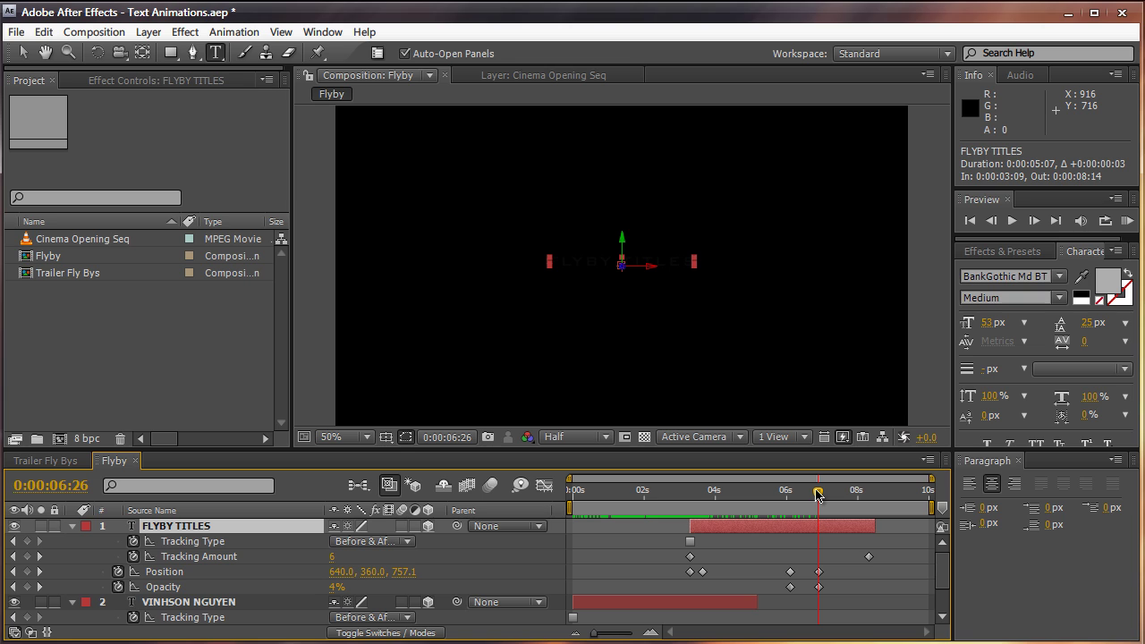
drag(817, 495, 772, 509)
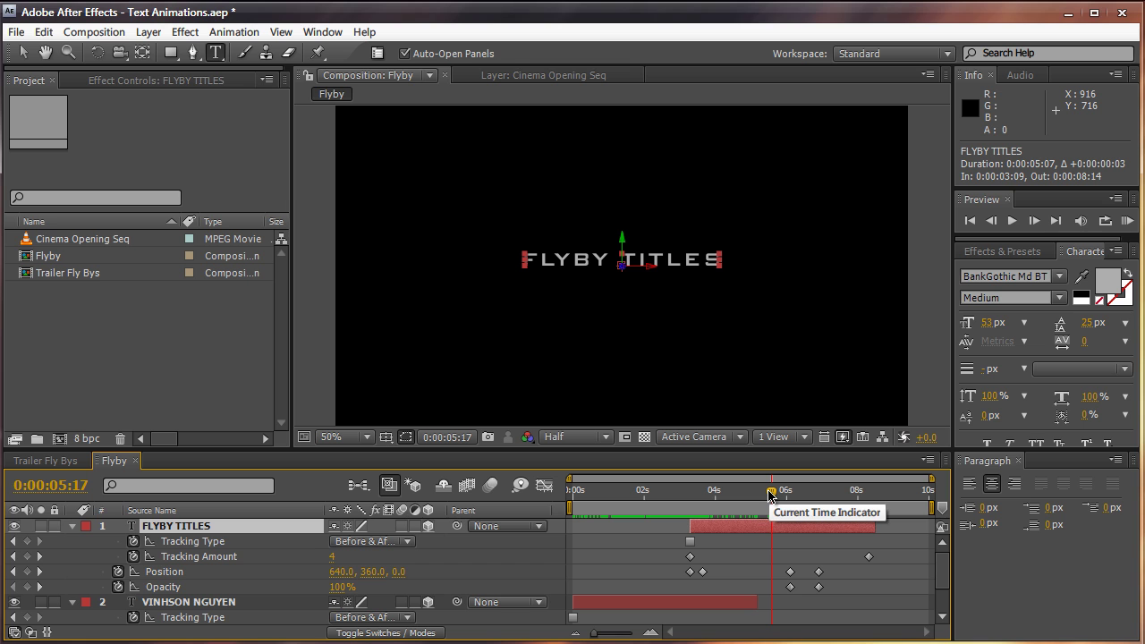
click(96, 33)
Make a new composition called Linear Wipe Text at 1280×720, 10 seconds long
click(98, 64)
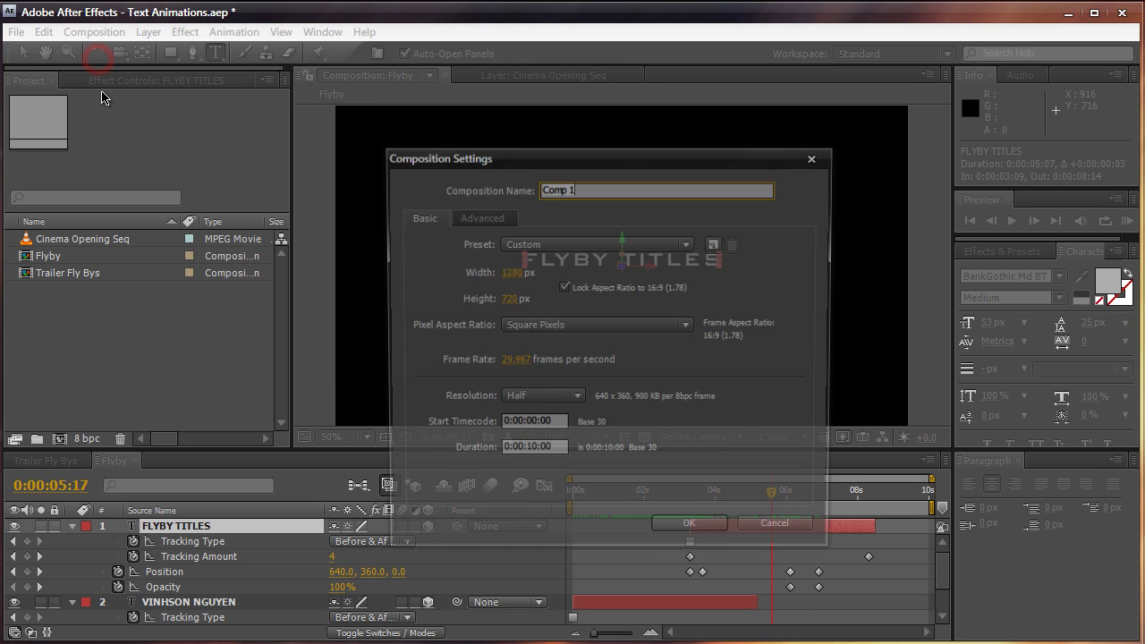
drag(540, 160, 540, 147)
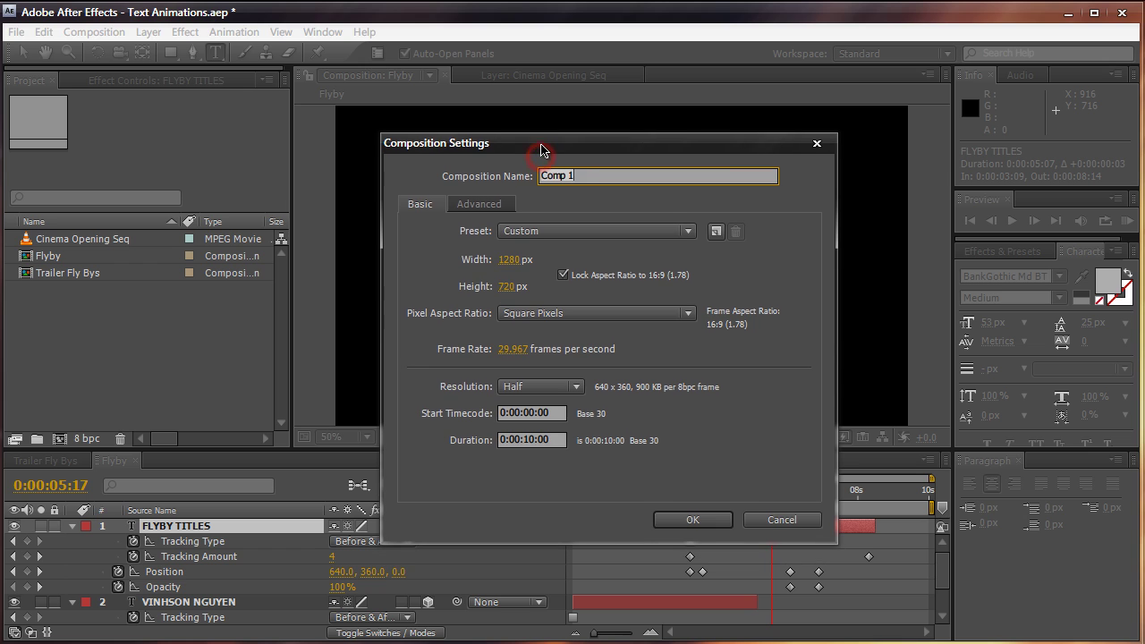
text(Linear Wipe Text)
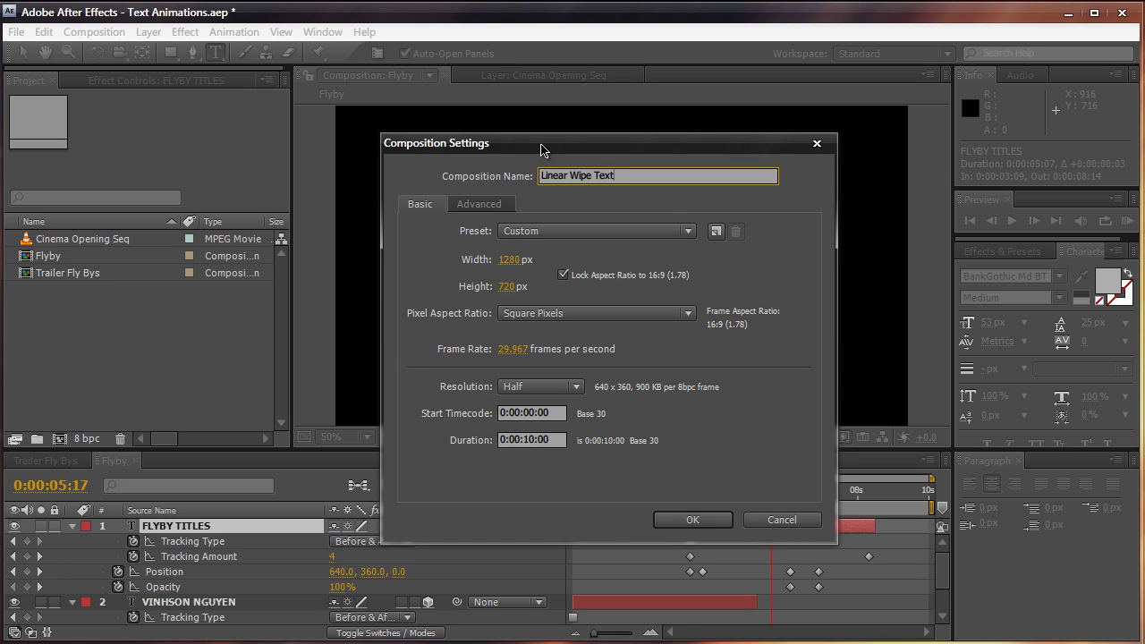
key(Return)
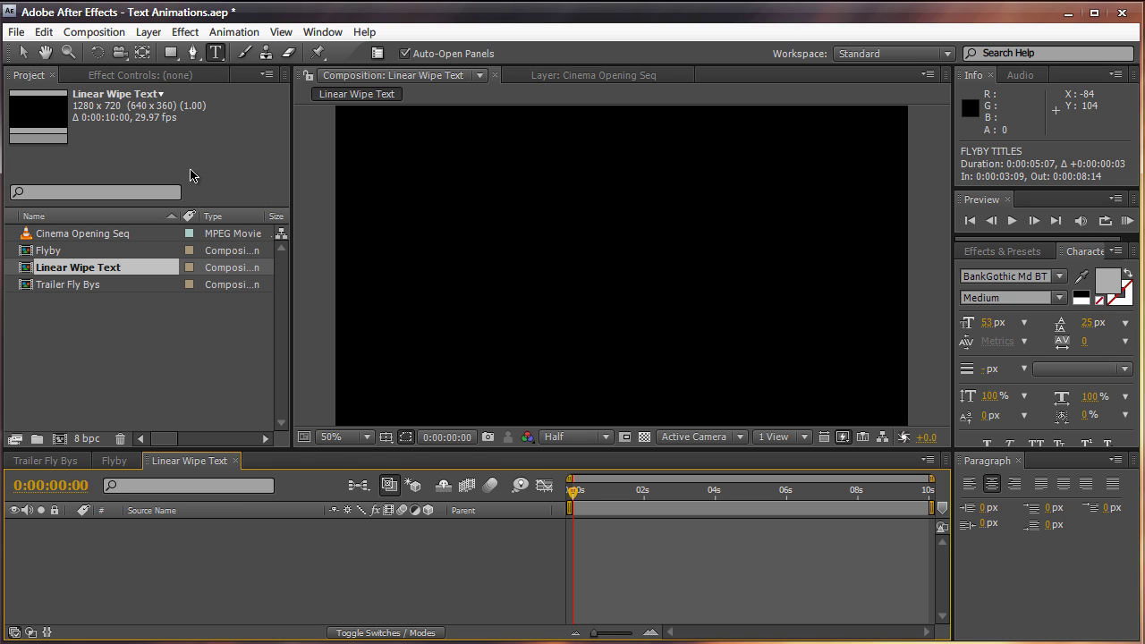
Add a text layer reading VINHSON NGUYEN to the Linear Wipe Text comp
click(149, 32)
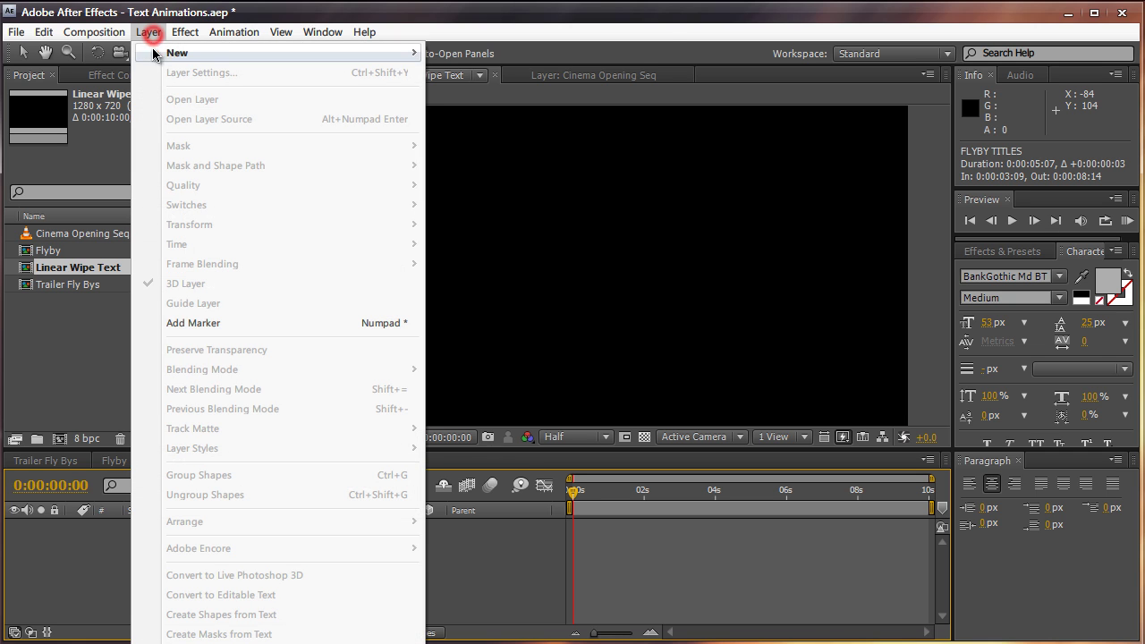
mouse_move(325, 55)
click(449, 53)
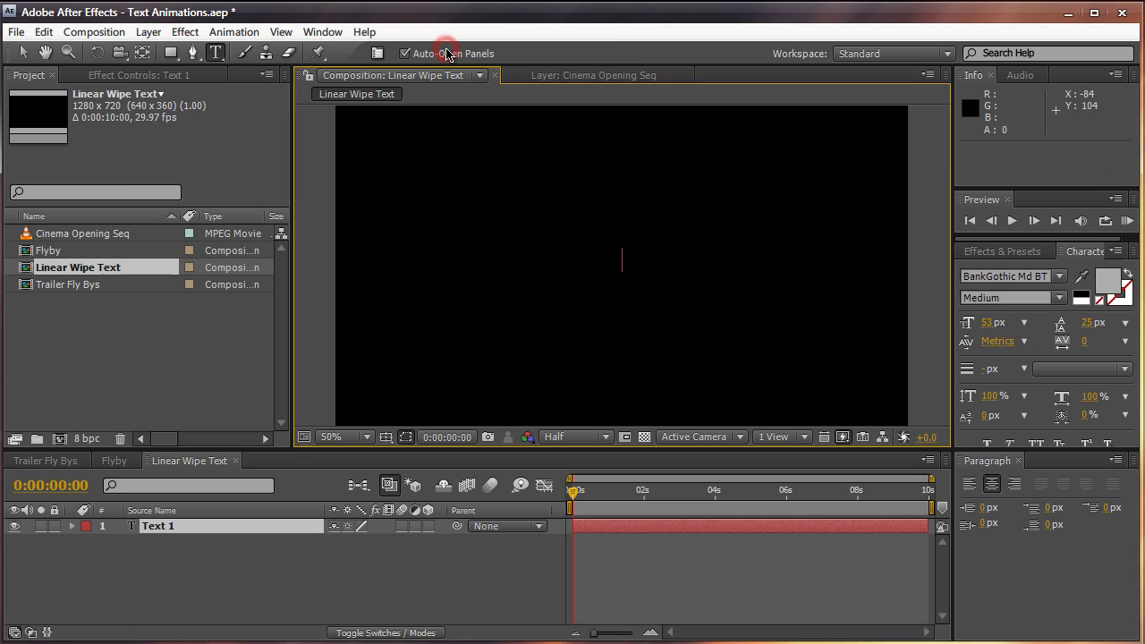
text(VINHSO)
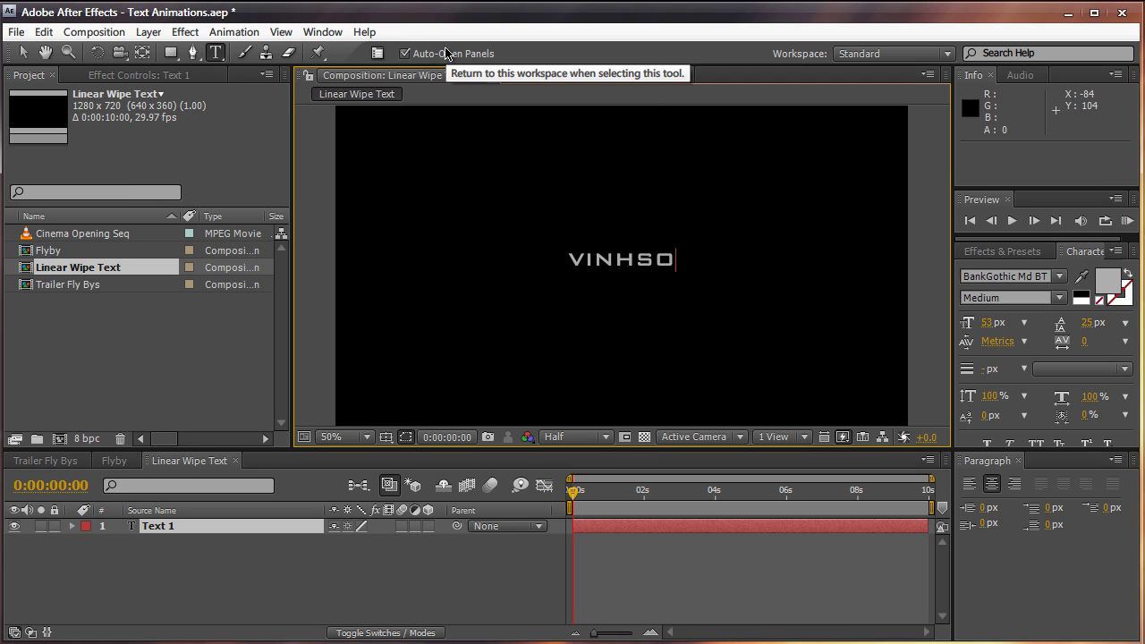
text(N NGUYEN)
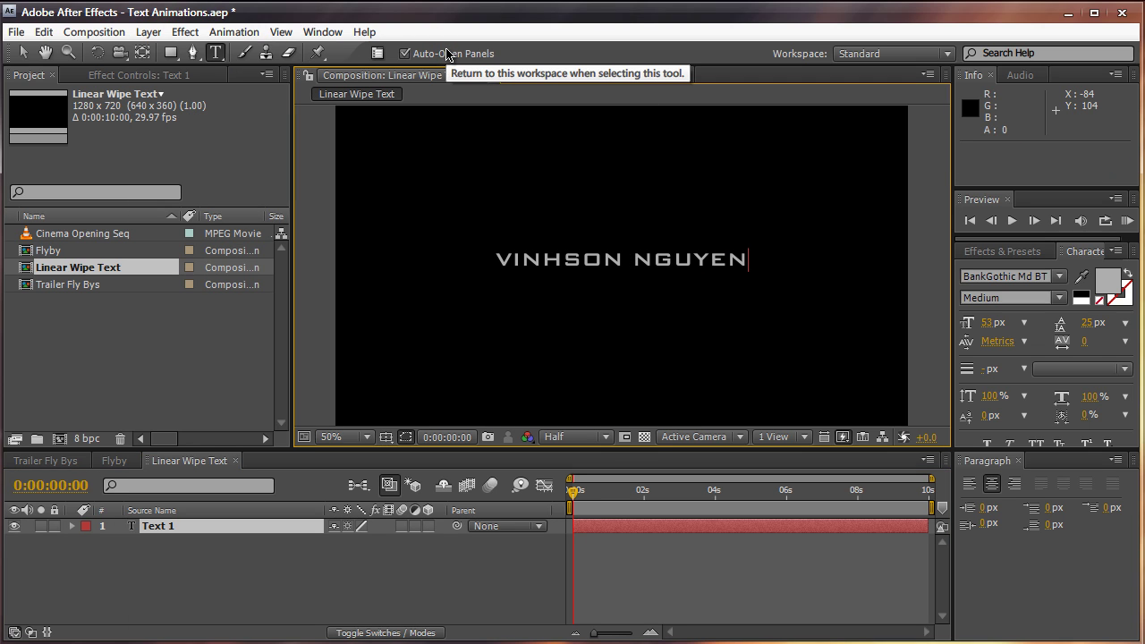
click(403, 557)
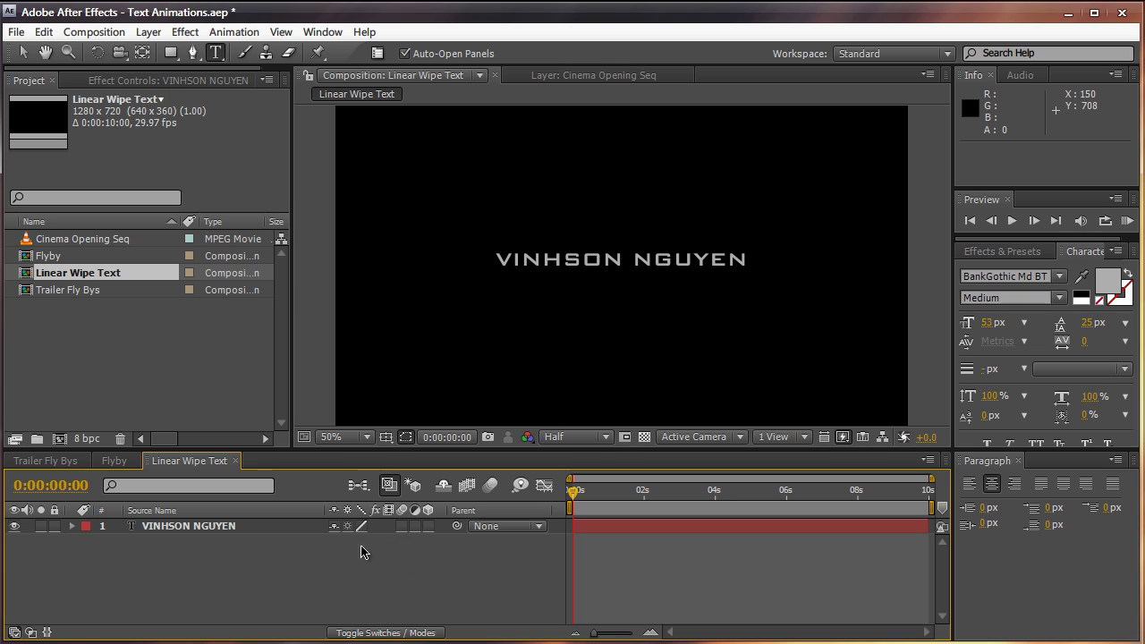
click(289, 529)
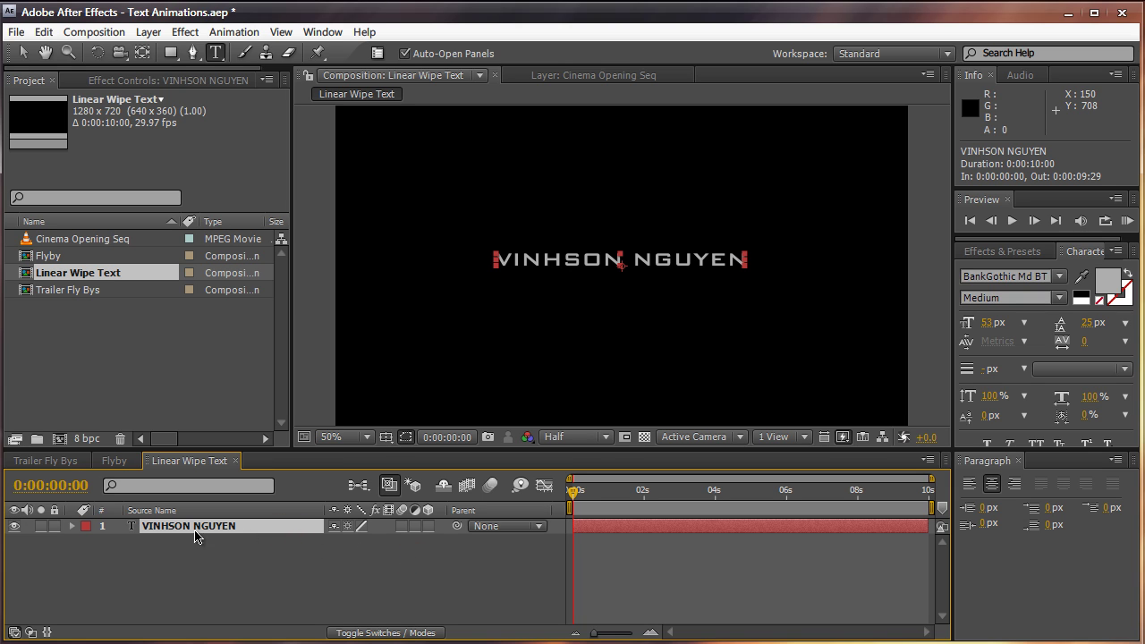
Add a Tracking animator keyframed from 0 at time zero to 11 at 0:00:06:01
click(72, 528)
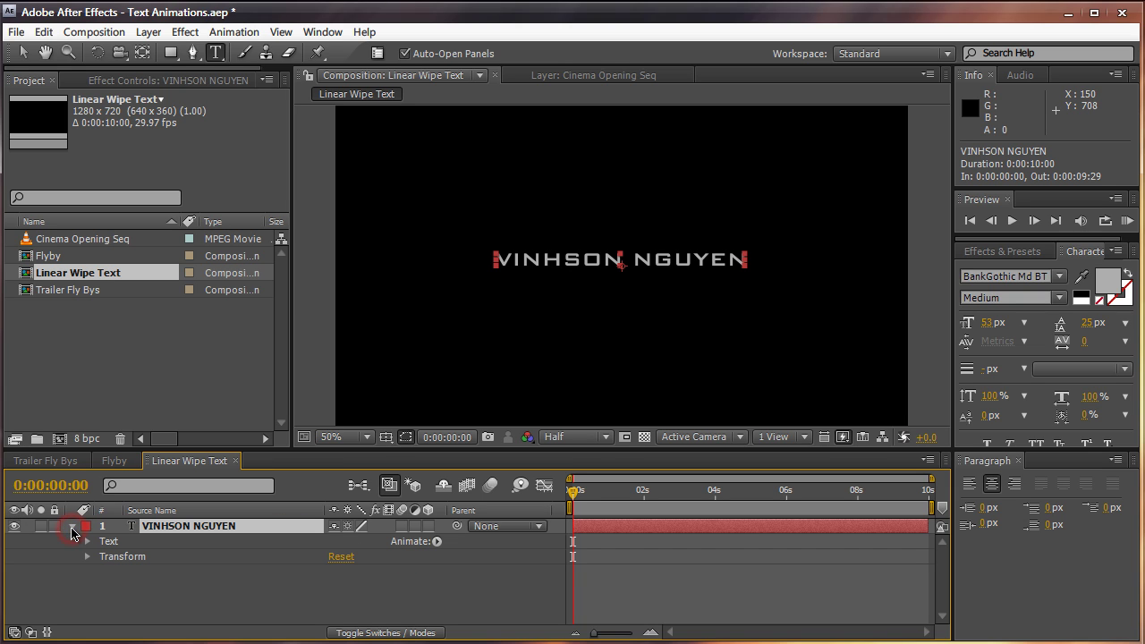
click(436, 541)
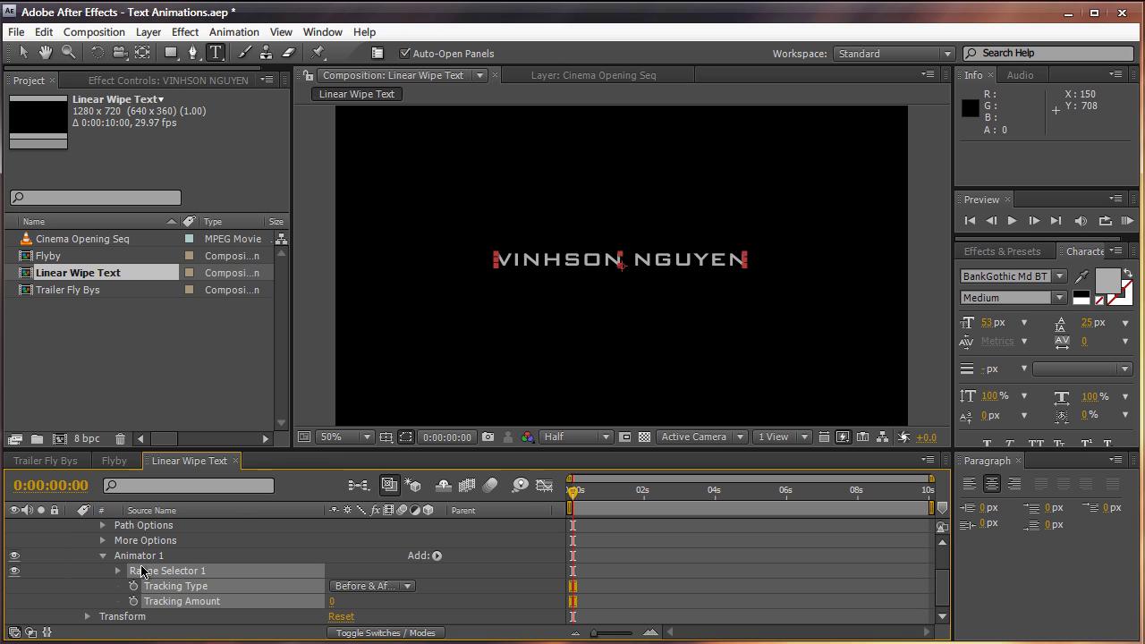
click(134, 602)
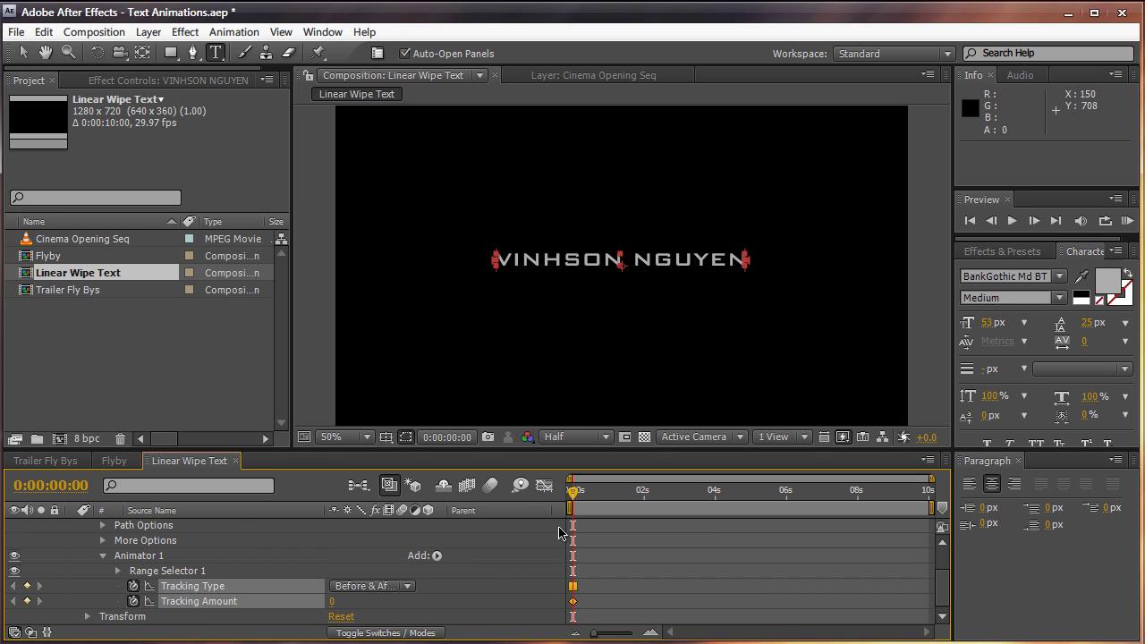
drag(573, 499, 786, 503)
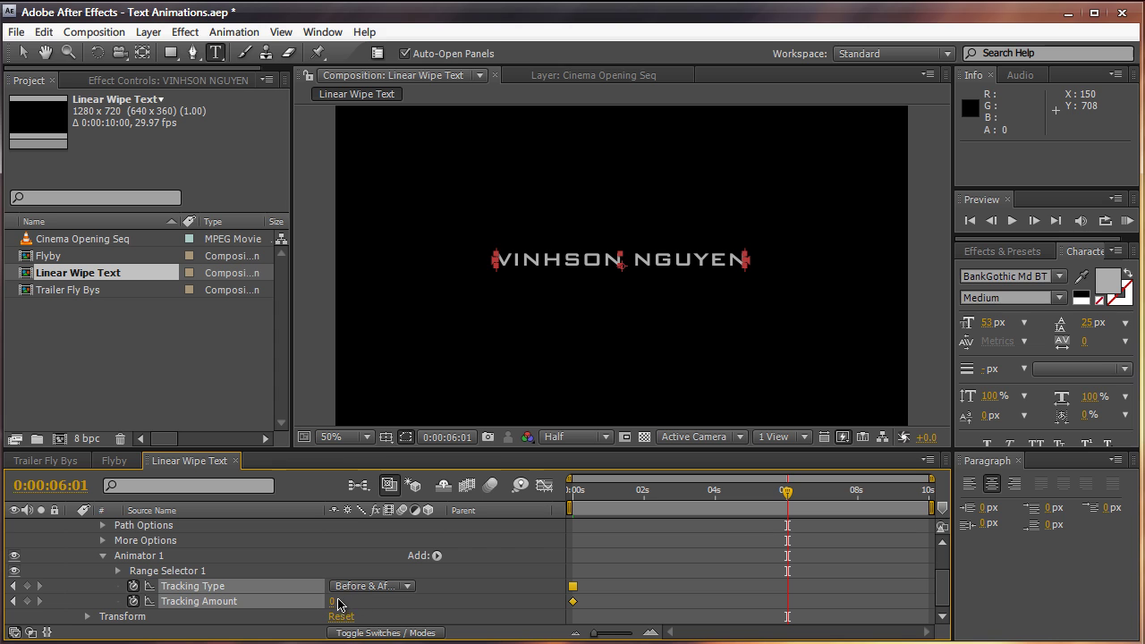
click(333, 601)
text(11)
key(Return)
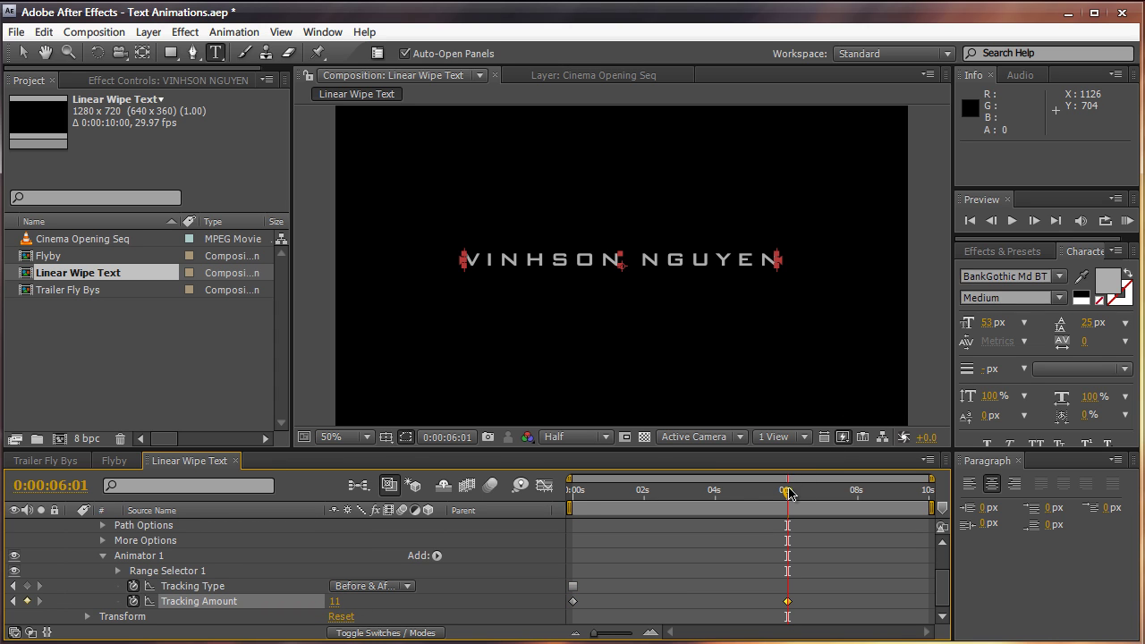
drag(788, 491, 760, 504)
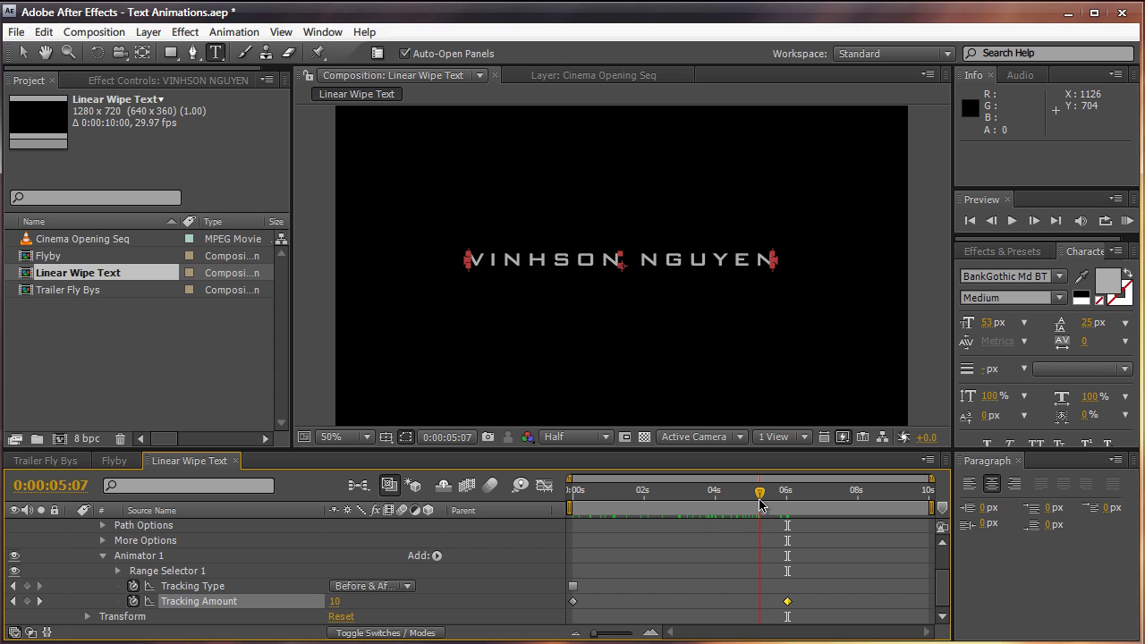
click(983, 256)
Search 'linear wipe' in Effects & Presets and drop it onto the VINHSON NGUYEN text layer
click(986, 271)
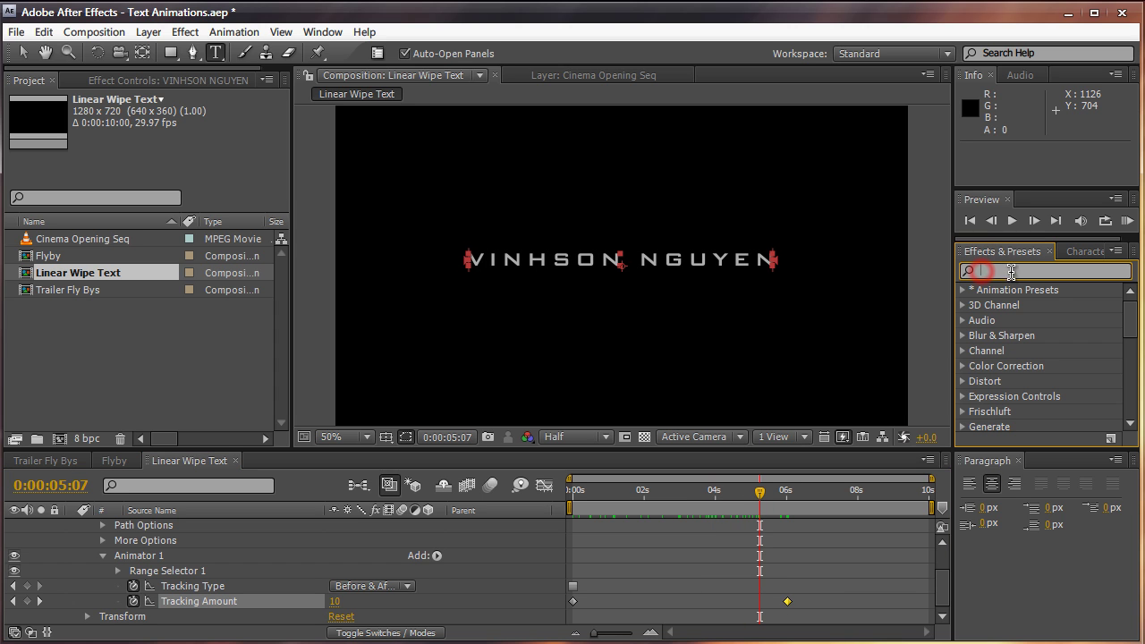
text(linear w)
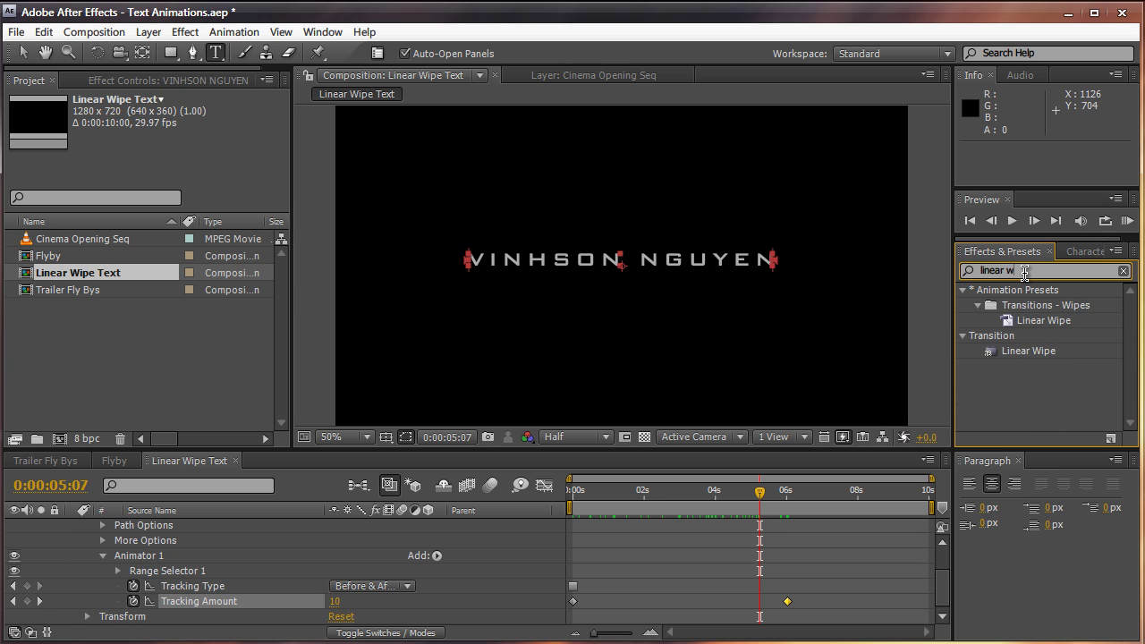
text(ipe)
drag(1045, 352, 661, 264)
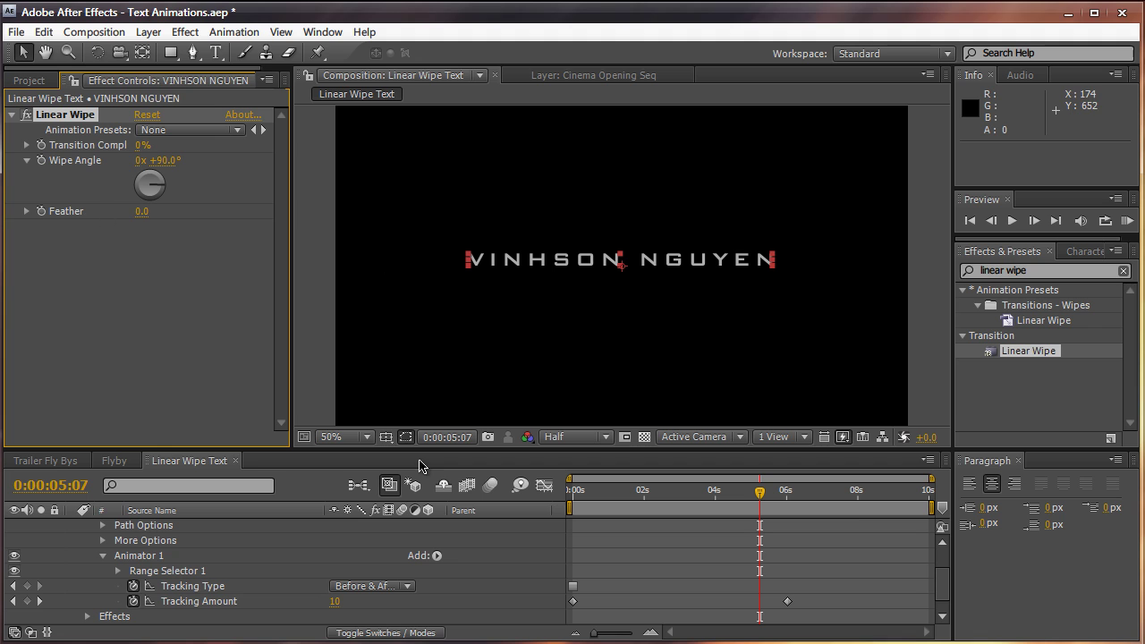
drag(760, 493, 550, 507)
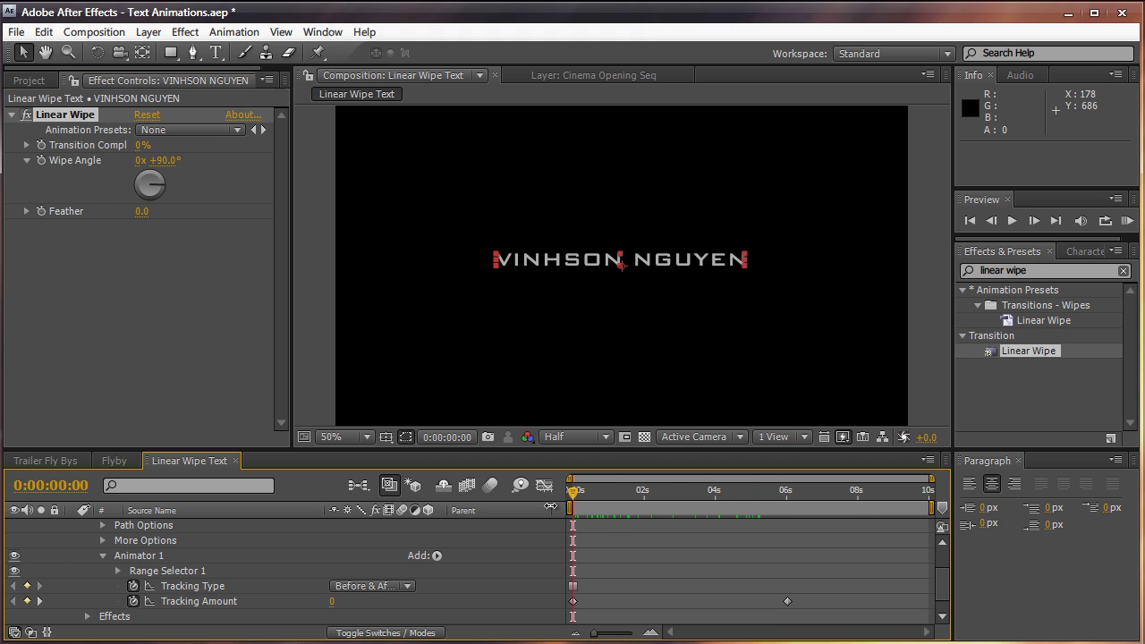
Set Linear Wipe Transition Completion to 100% so the title is hidden
scroll(246, 501, up, 2)
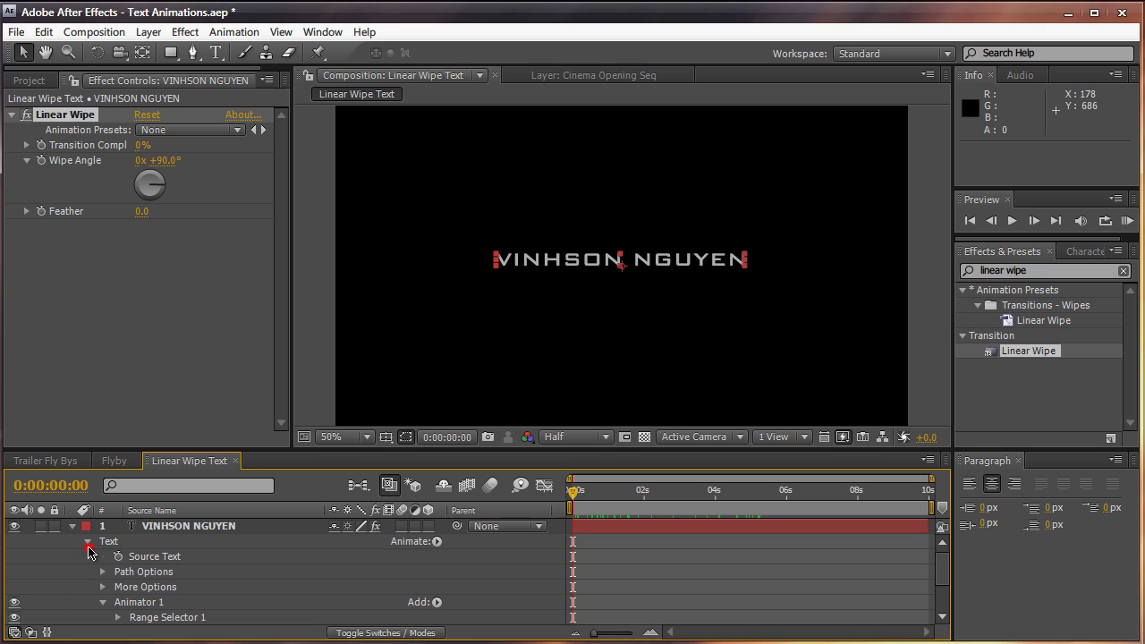
click(87, 549)
click(73, 528)
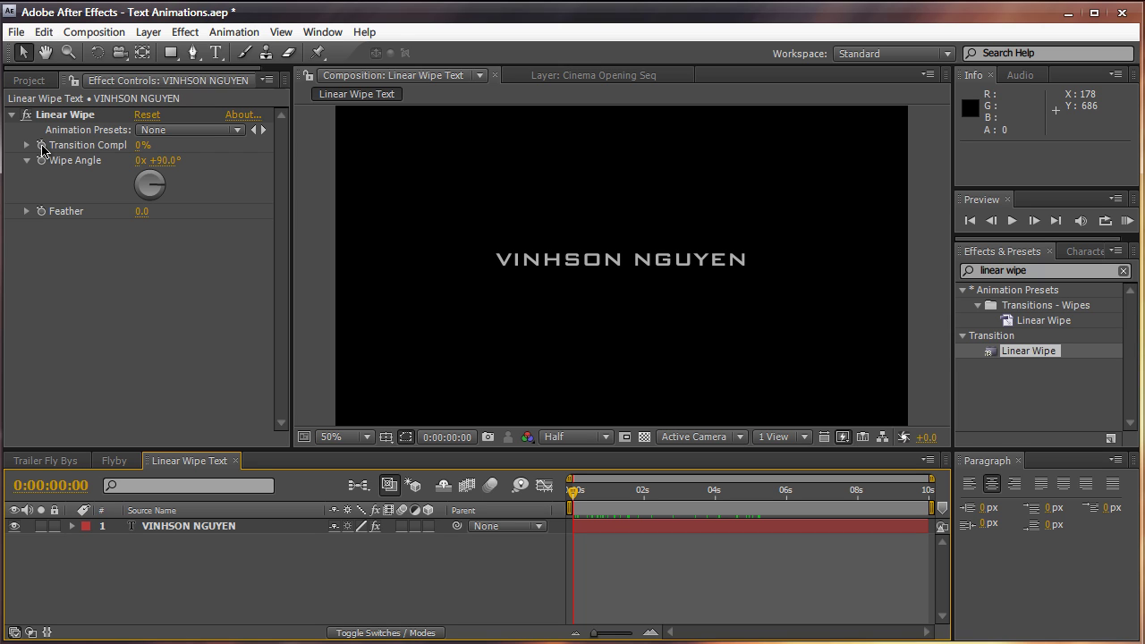
mouse_move(139, 145)
mouse_down()
mouse_move(202, 142)
mouse_move(118, 141)
mouse_up()
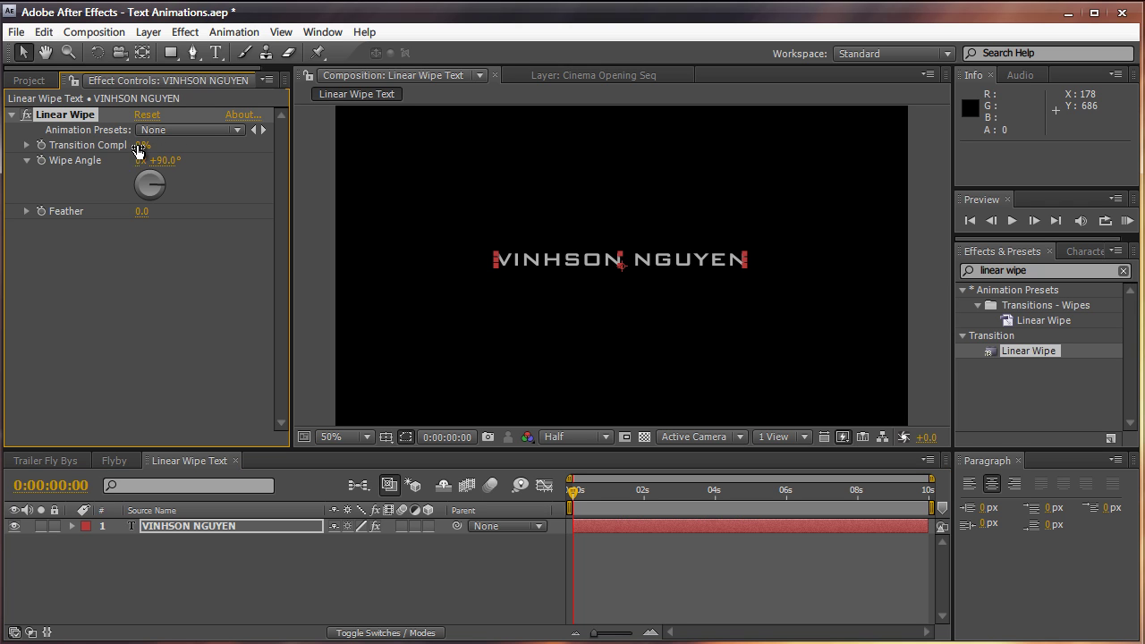
click(139, 146)
text(100)
key(Return)
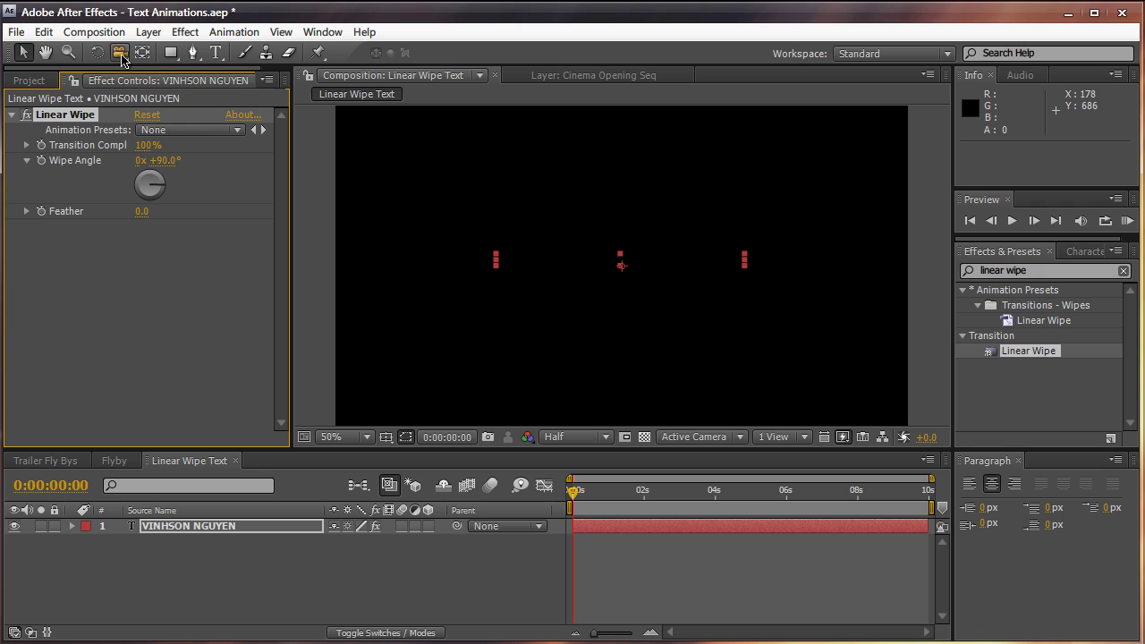
Keyframe Transition Completion at time zero, show the keyframes, and move to 2 seconds
click(142, 147)
mouse_move(129, 145)
mouse_down()
mouse_move(72, 145)
mouse_move(131, 144)
mouse_up()
drag(291, 221, 326, 221)
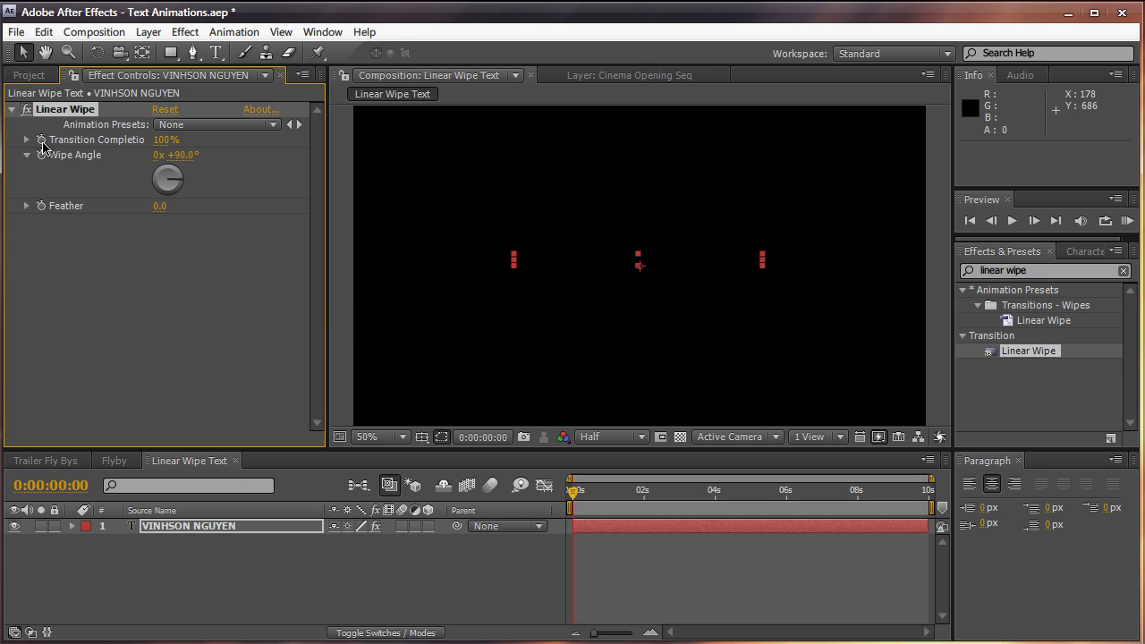
click(41, 141)
key(u)
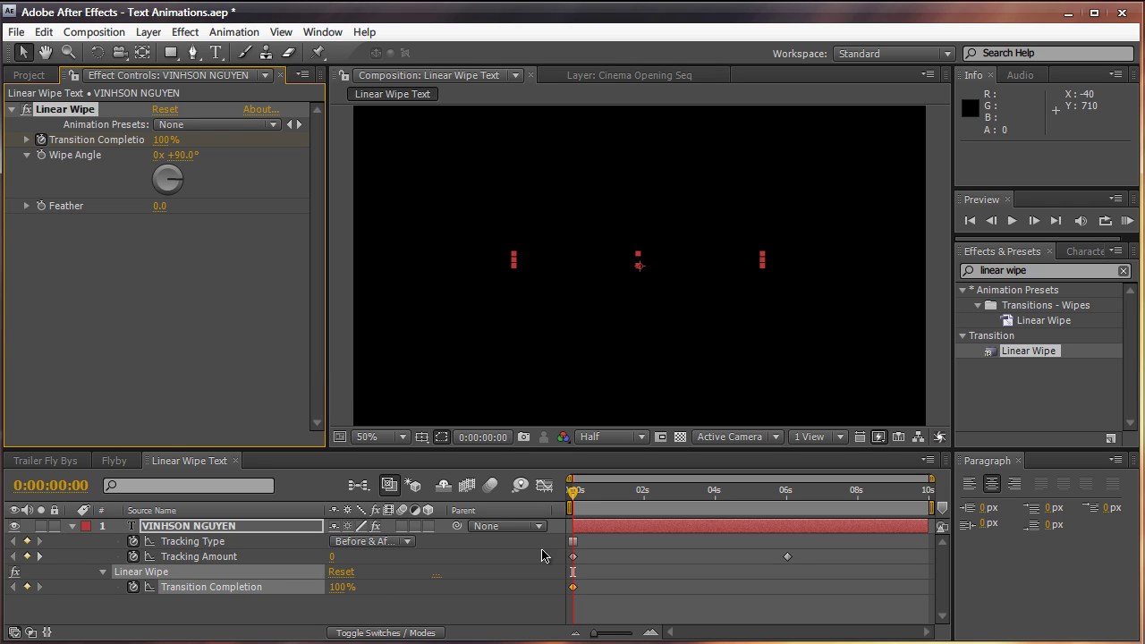
drag(573, 494, 645, 491)
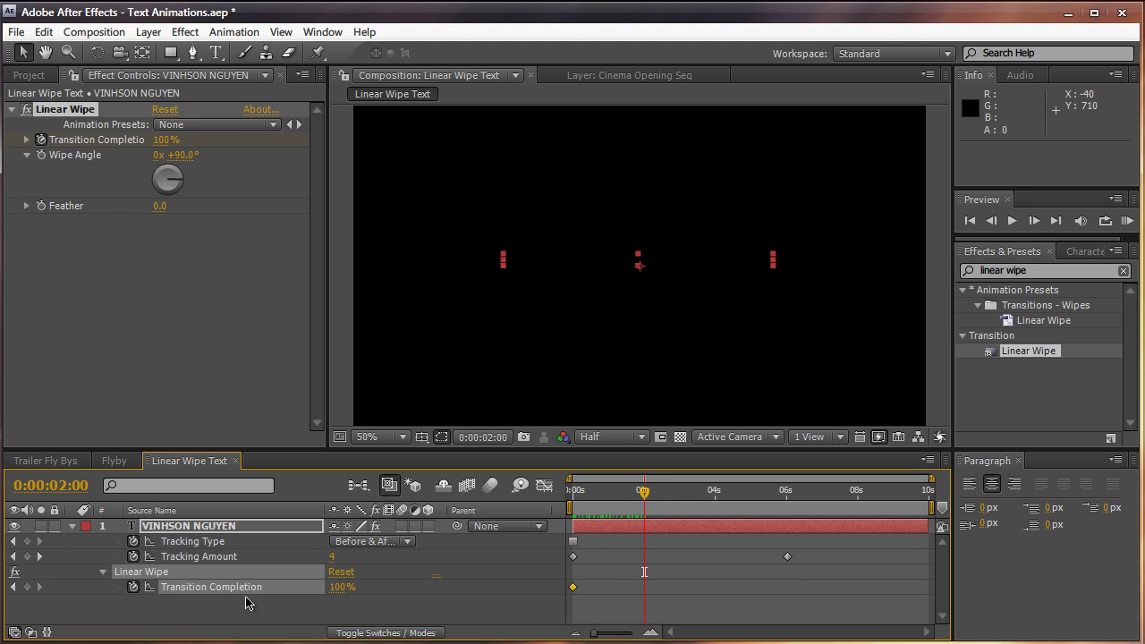
Keyframe Transition Completion at 0% at 2 seconds so the full title shows
click(339, 588)
text(0)
key(Return)
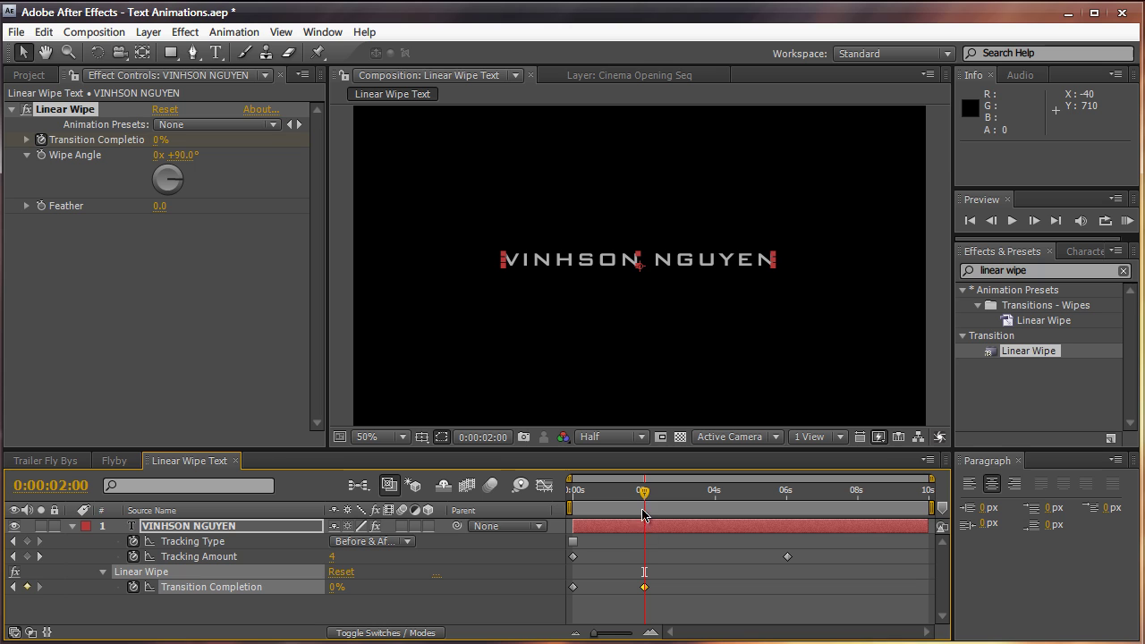
drag(645, 491, 606, 483)
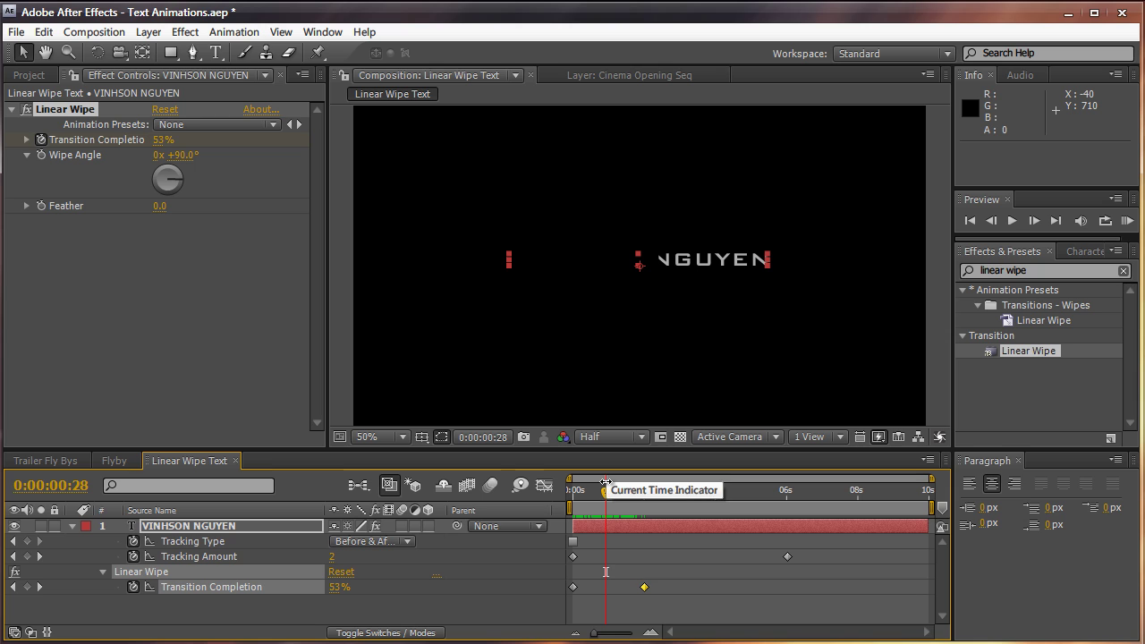
Set the wipe Feather to 100 and preview the soft wipe-in
click(161, 206)
key(Return)
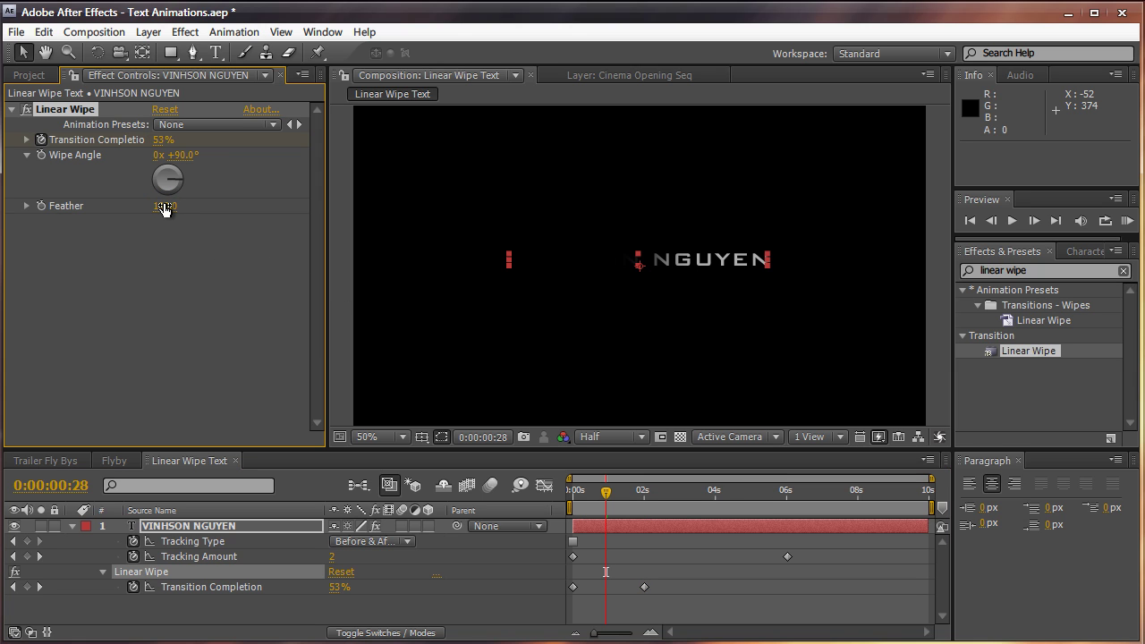
click(661, 335)
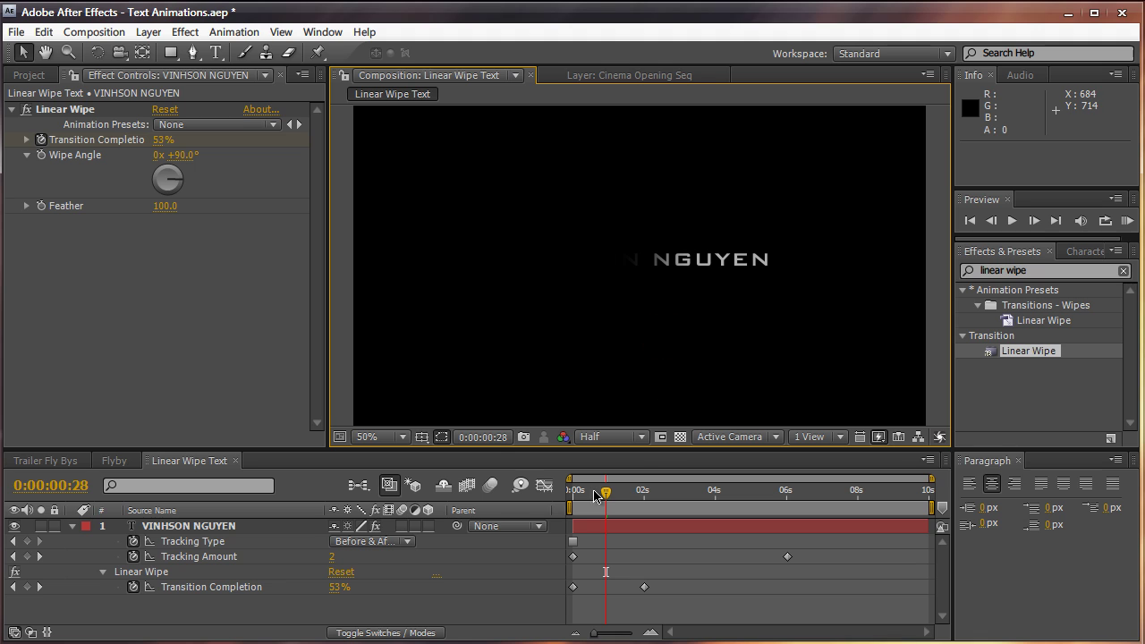
drag(606, 492, 640, 474)
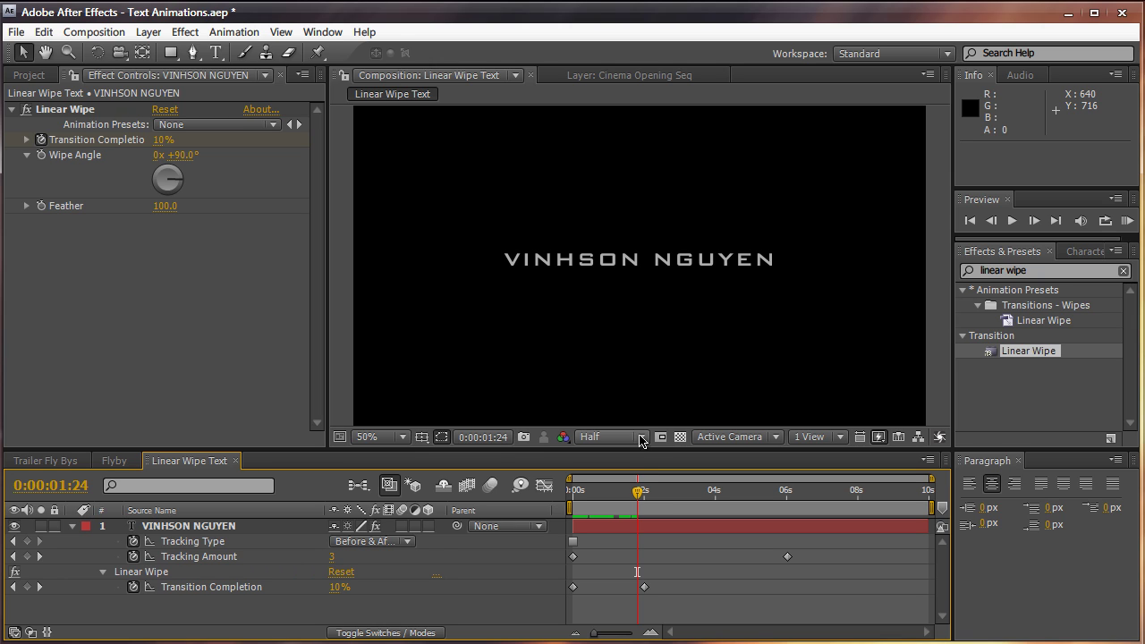
mouse_move(637, 494)
mouse_down()
mouse_move(572, 497)
mouse_move(628, 493)
mouse_up()
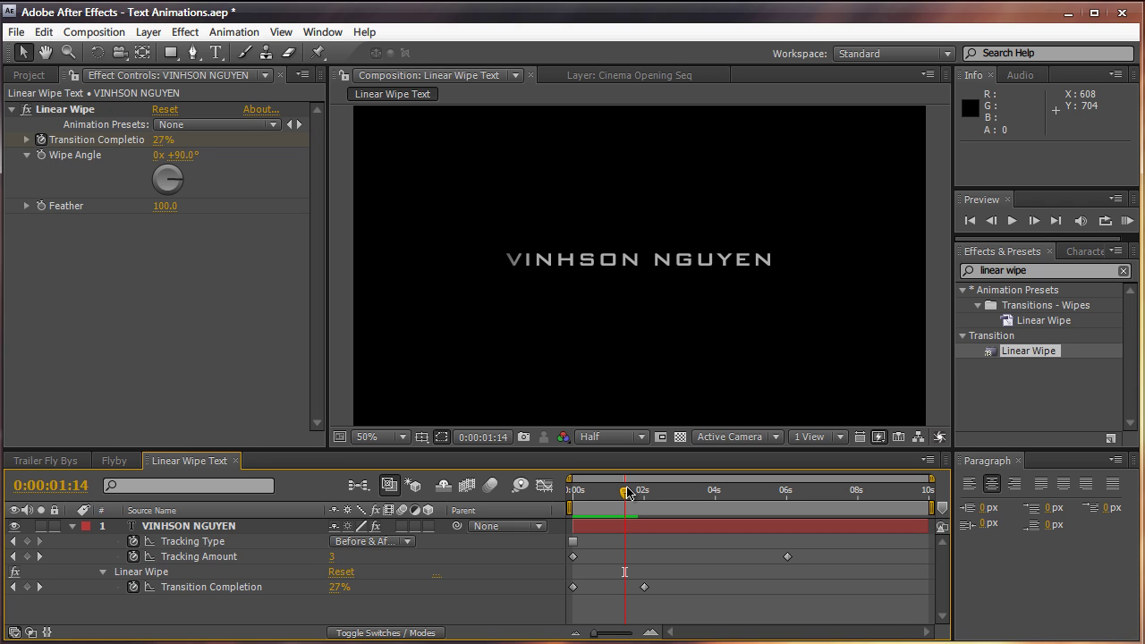
drag(629, 498, 716, 495)
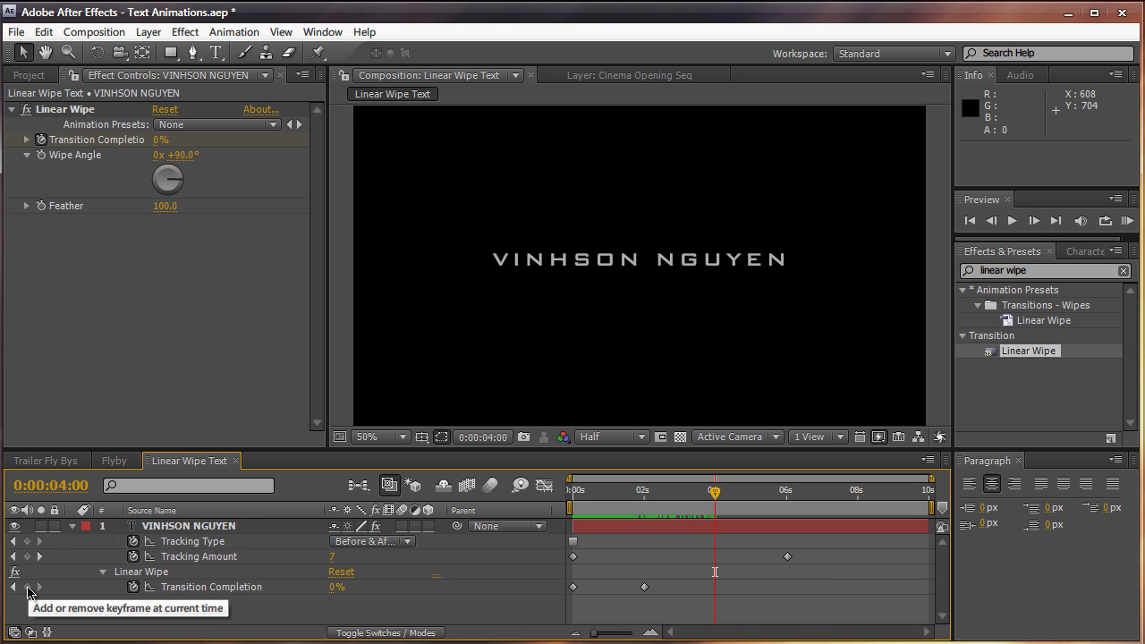
Add Transition Completion keyframes: 0% at 4 seconds and 100% just before 6 seconds
click(27, 587)
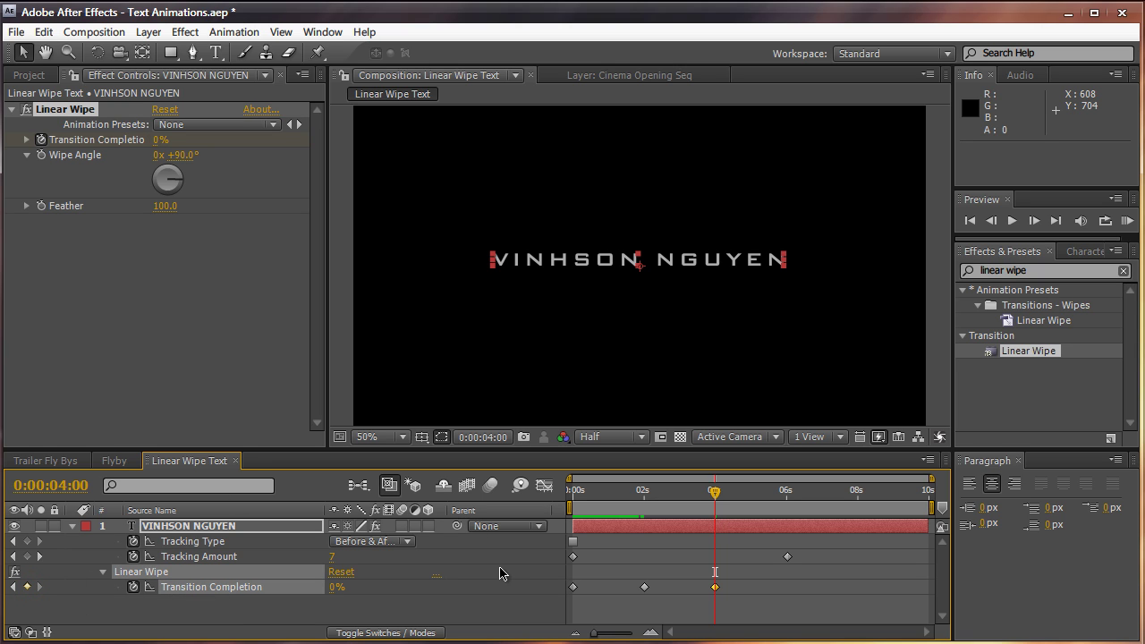
drag(715, 492, 785, 495)
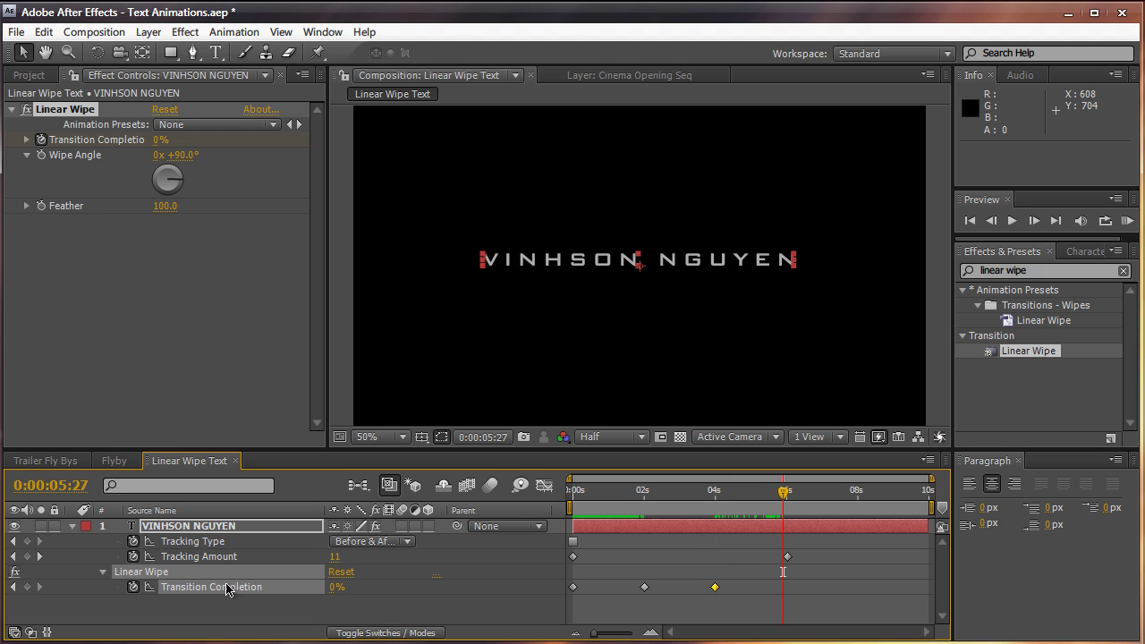
click(334, 589)
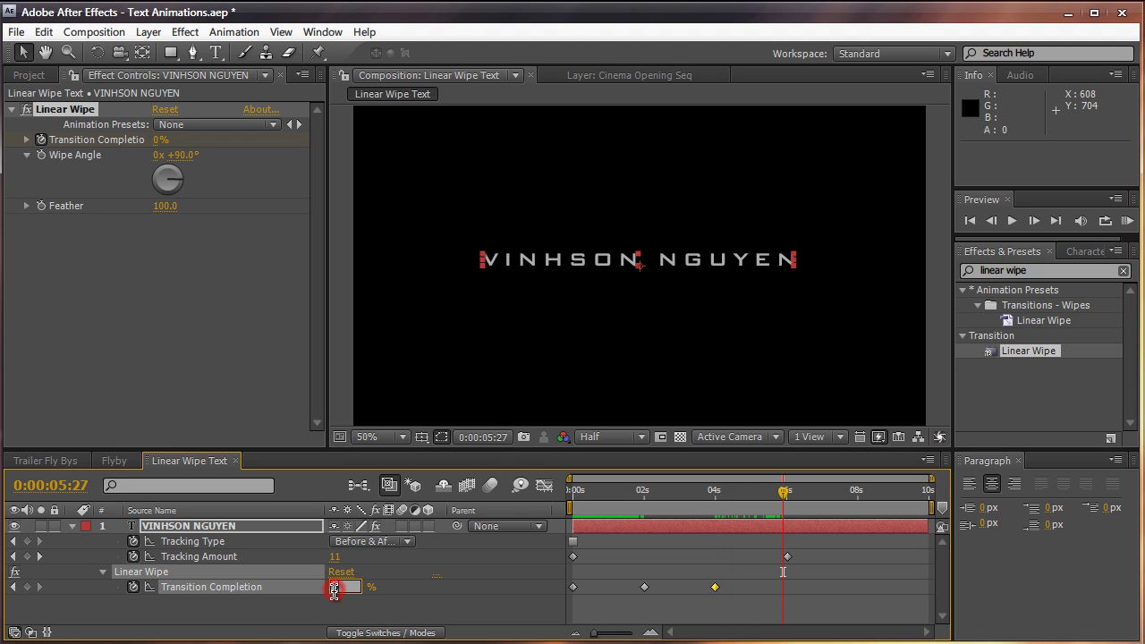
text(100)
key(Return)
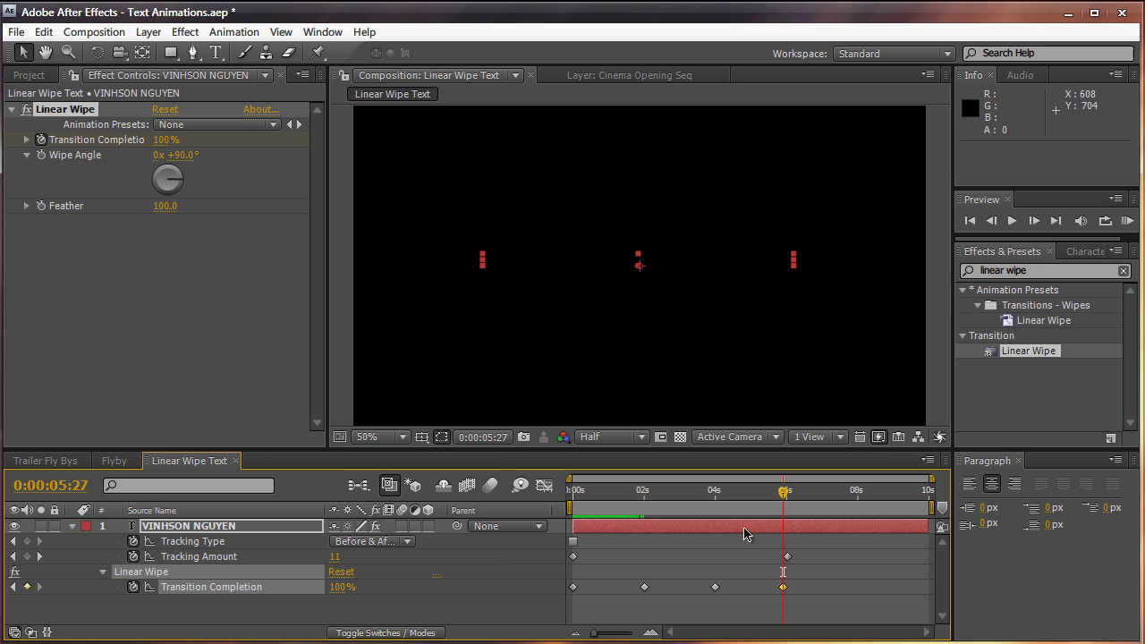
mouse_move(783, 493)
mouse_down()
mouse_move(566, 503)
mouse_move(794, 493)
mouse_up()
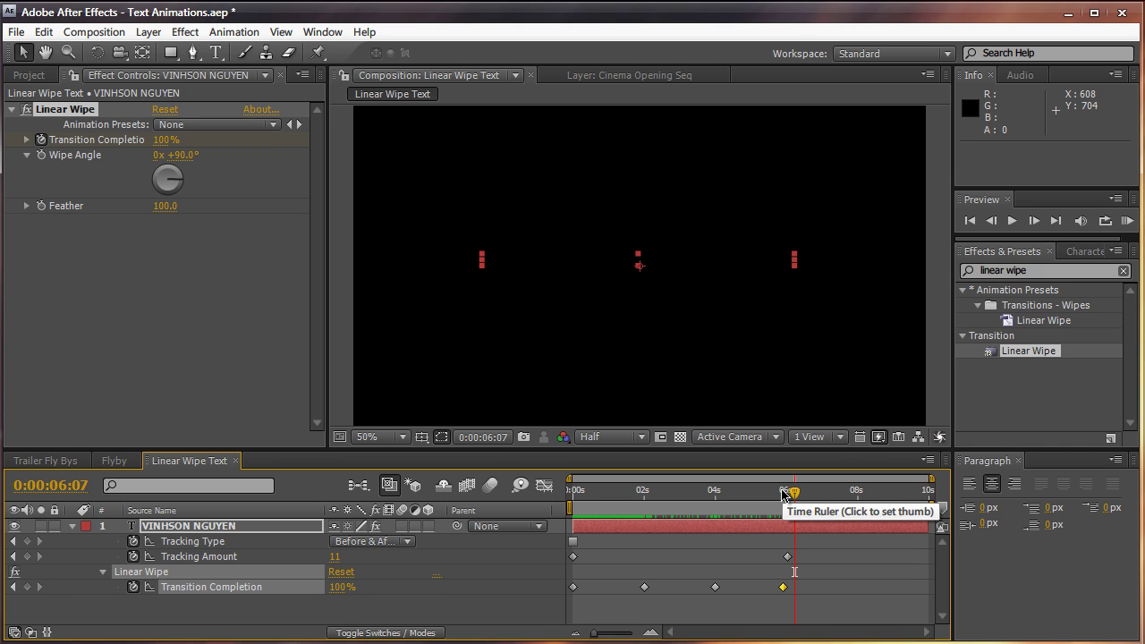
drag(793, 492, 670, 493)
Apply Easy Ease to all four Transition Completion keyframes and preview the eased wipe-out
drag(813, 582, 544, 614)
right_click(573, 588)
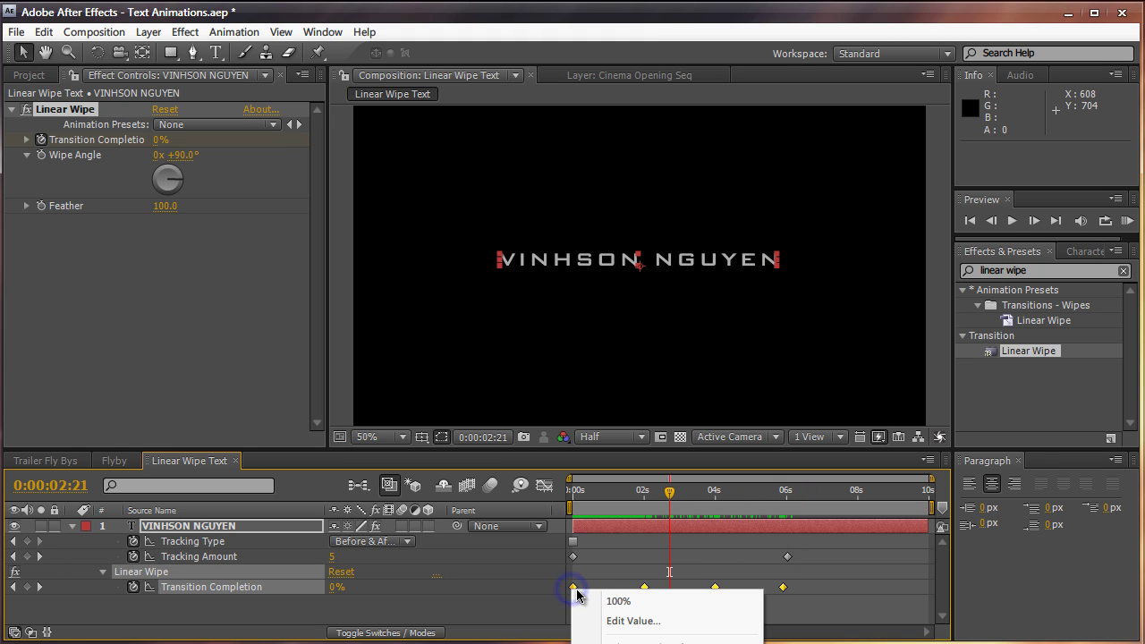
mouse_move(645, 637)
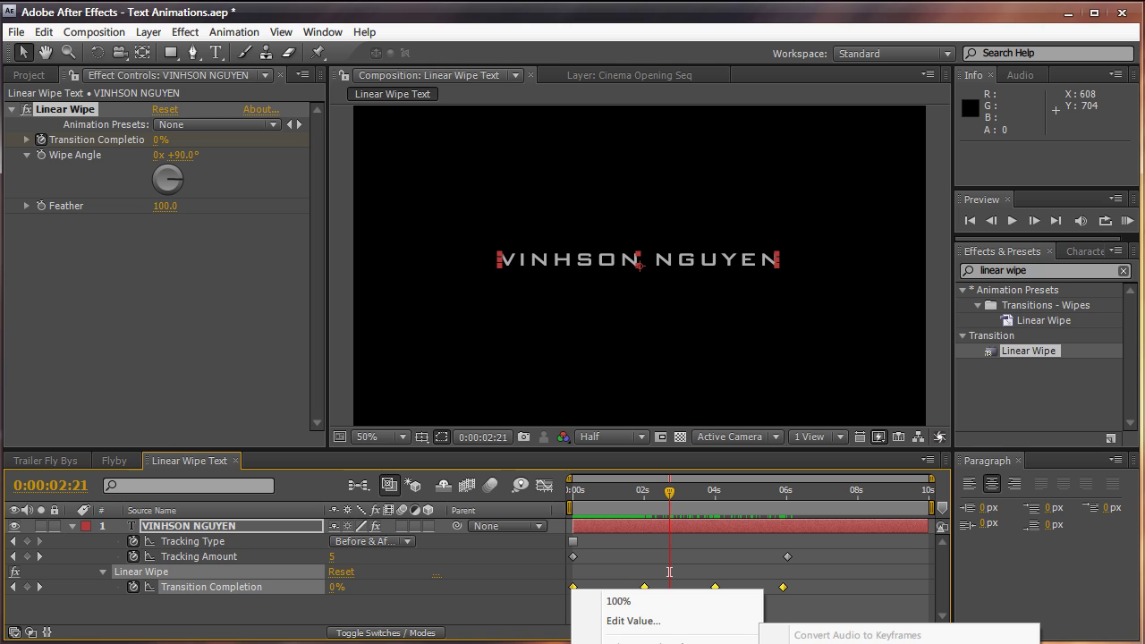
key(F9)
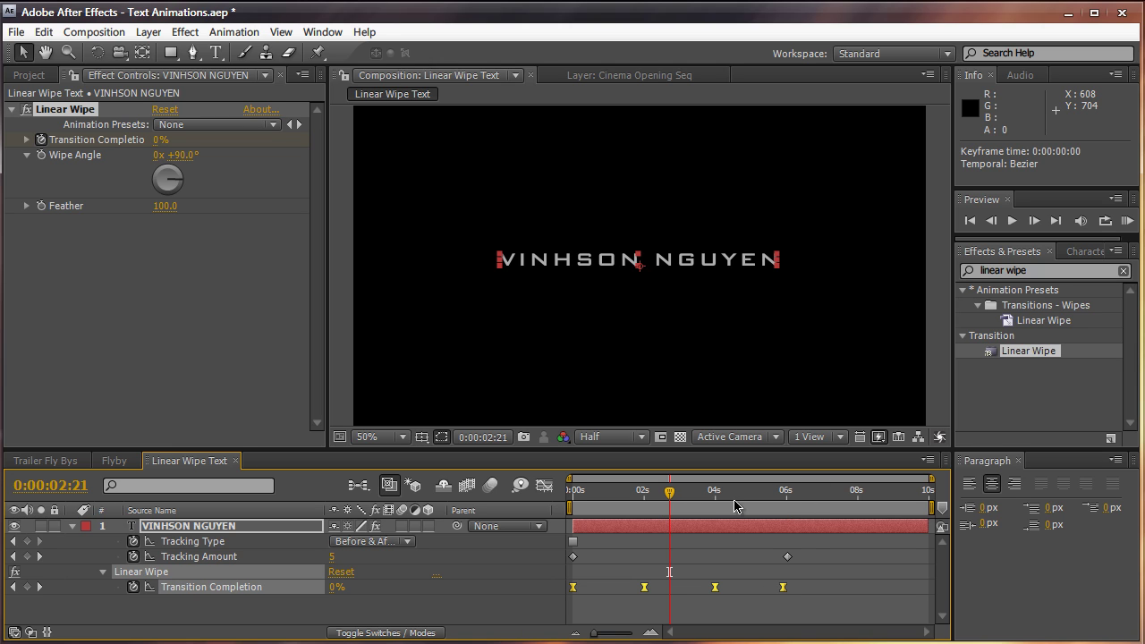
drag(669, 490, 713, 489)
click(718, 469)
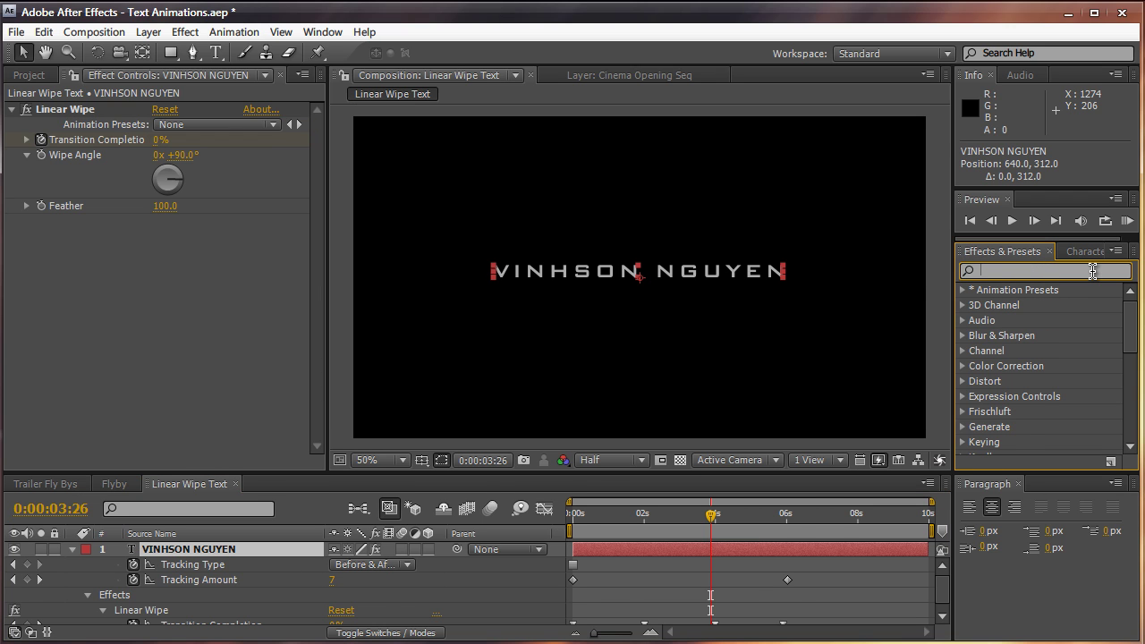
Apply the Ramp effect to the title, with its start and end points framing the text
text(ramp)
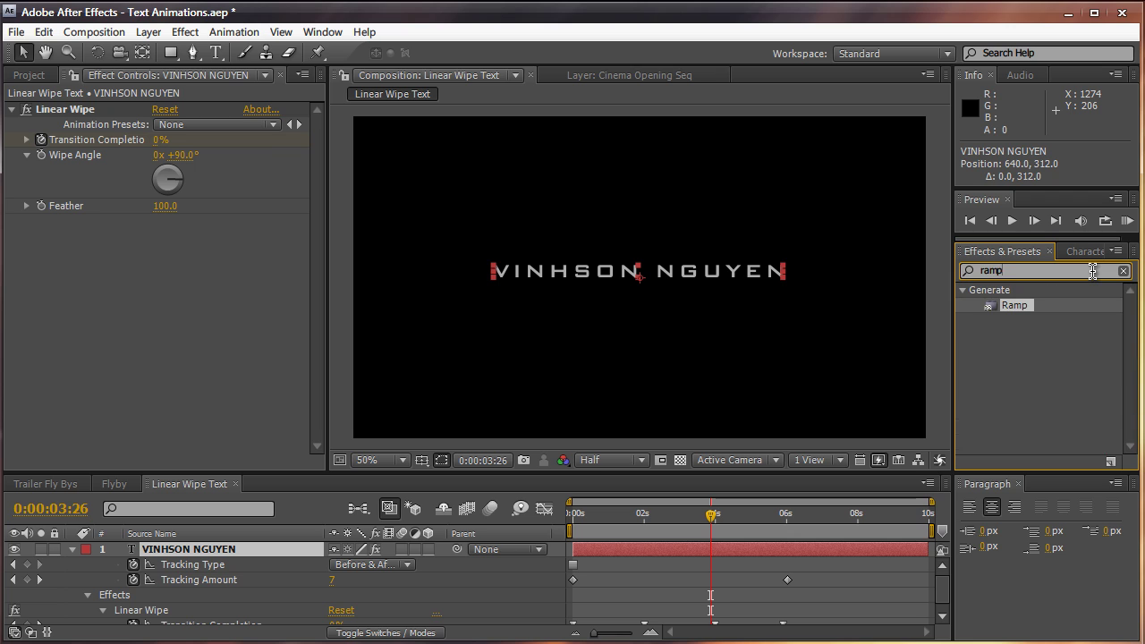
double_click(1011, 307)
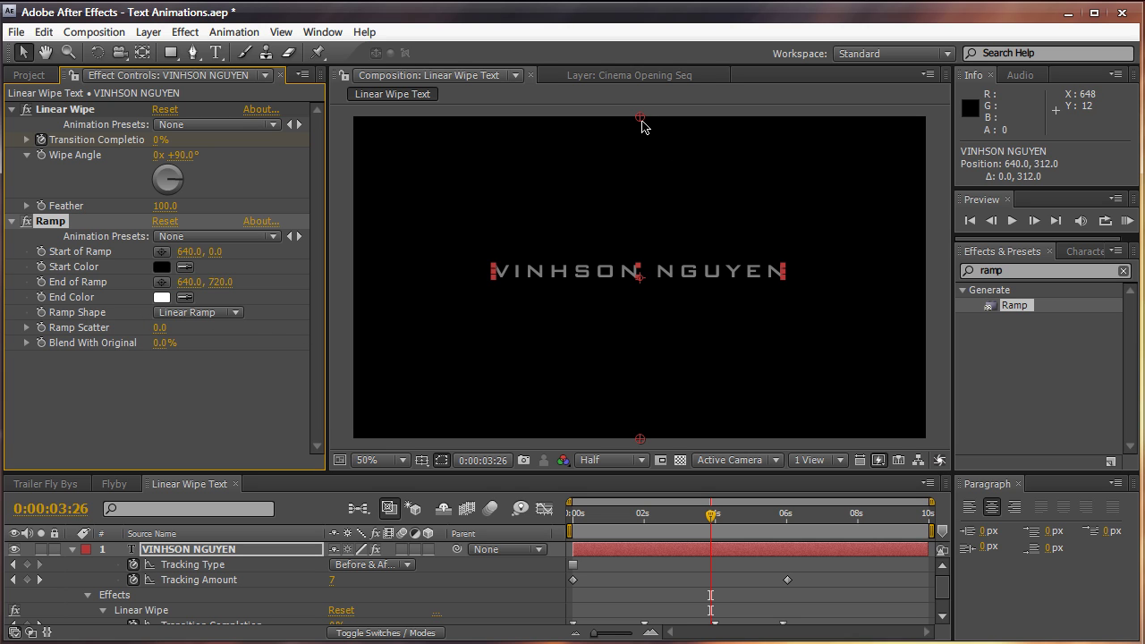
drag(640, 120, 644, 253)
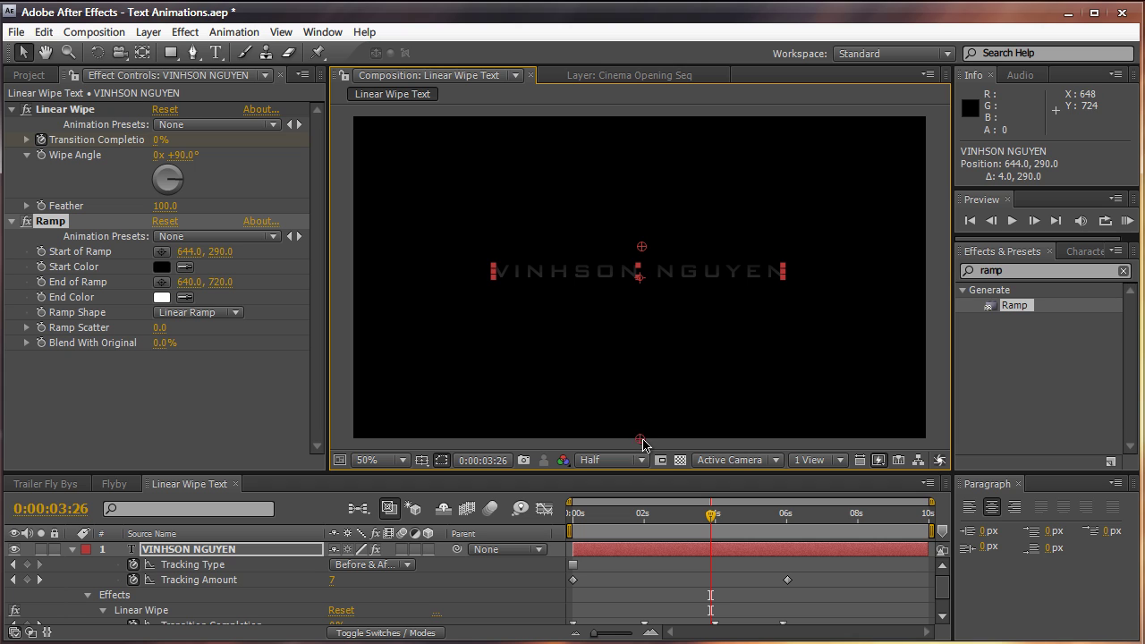
drag(643, 440, 646, 304)
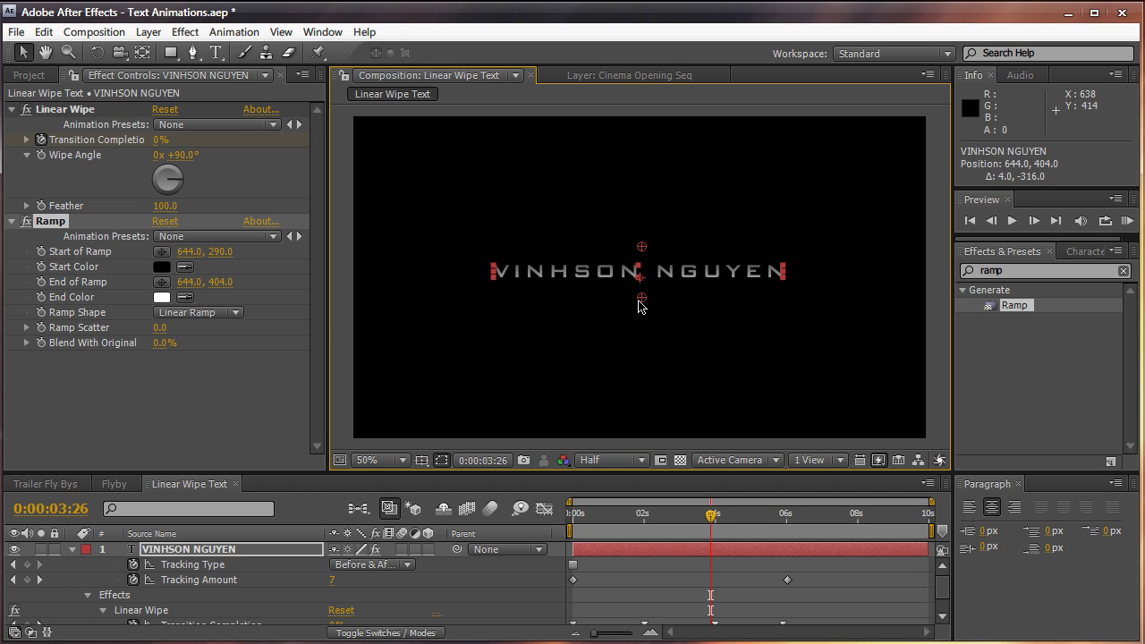
Set the ramp to white at the start and dark grey at the end, raising the end point slightly
click(162, 267)
drag(453, 409, 354, 356)
key(Return)
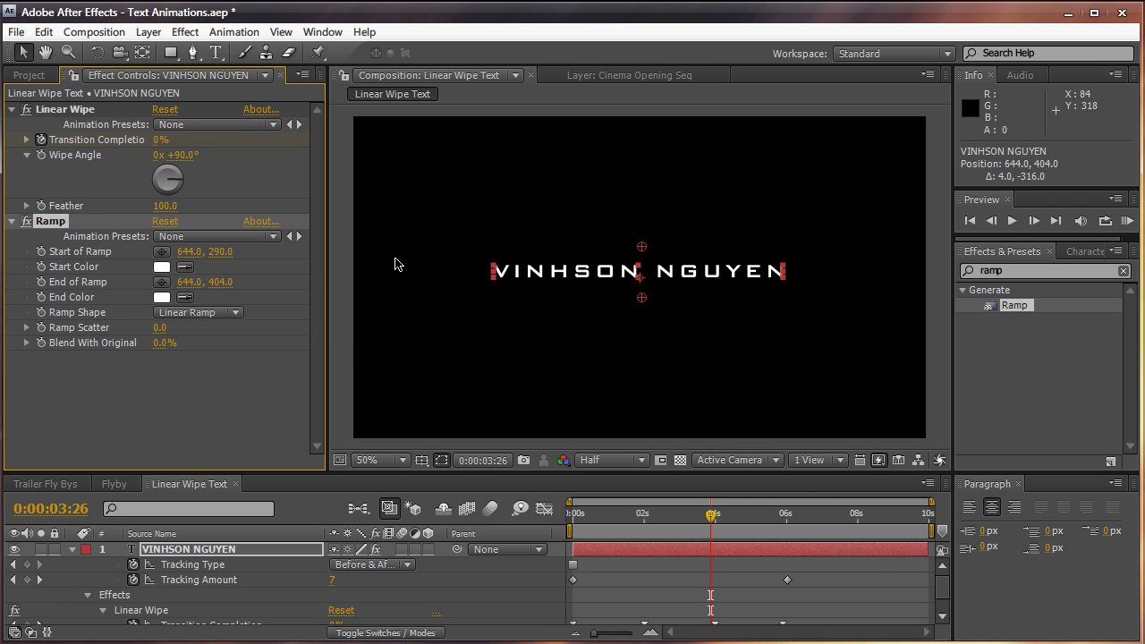
click(162, 298)
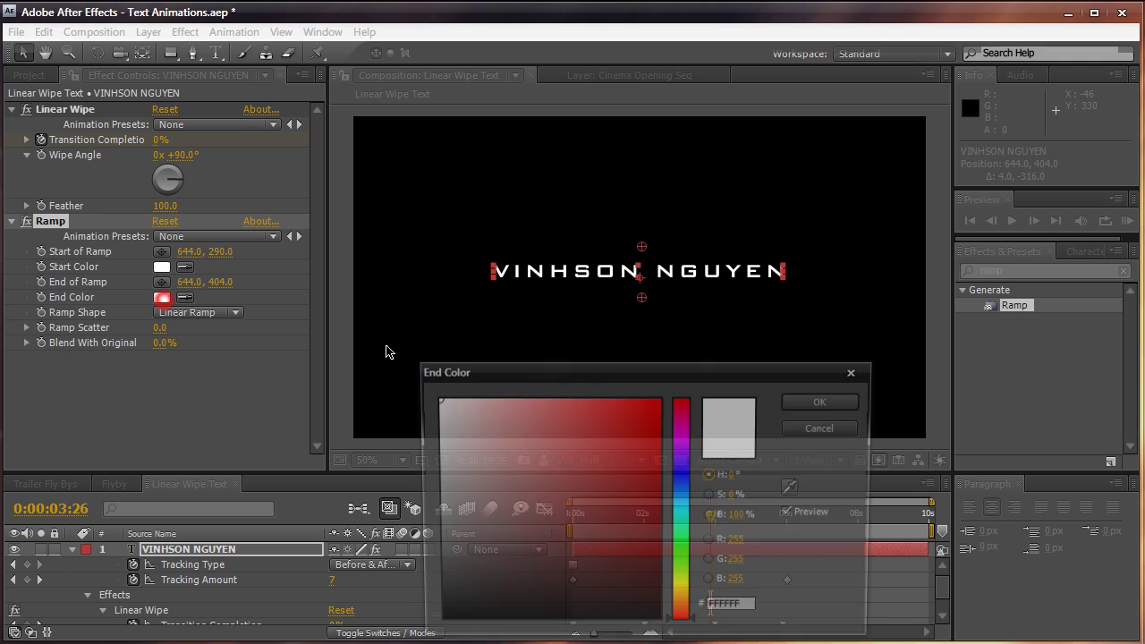
drag(440, 625, 430, 603)
key(Return)
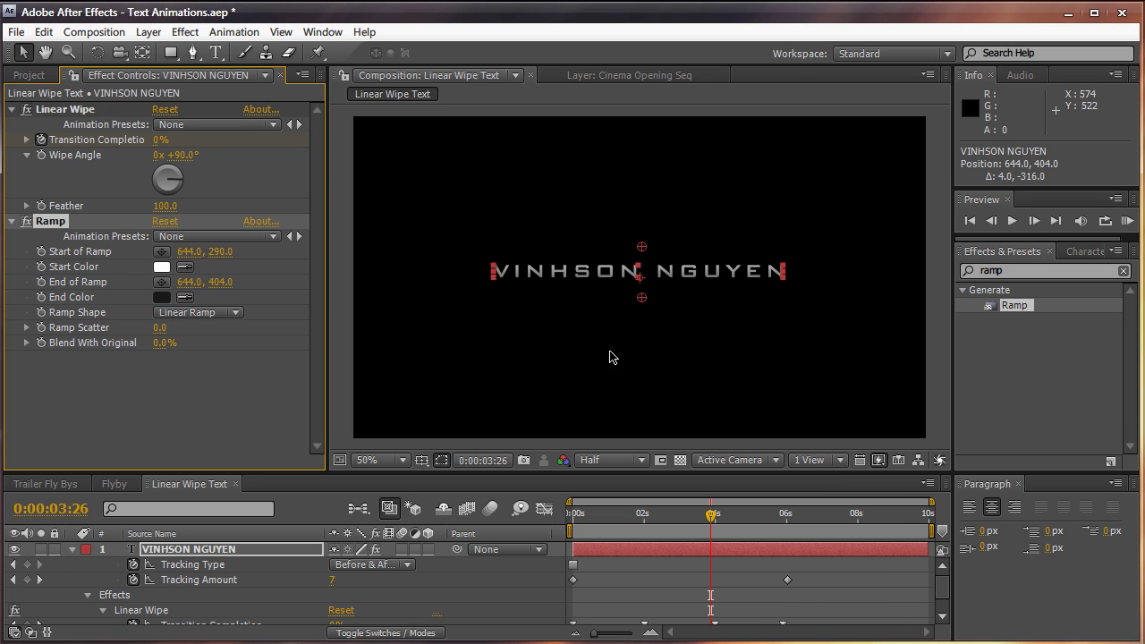
drag(641, 298, 643, 257)
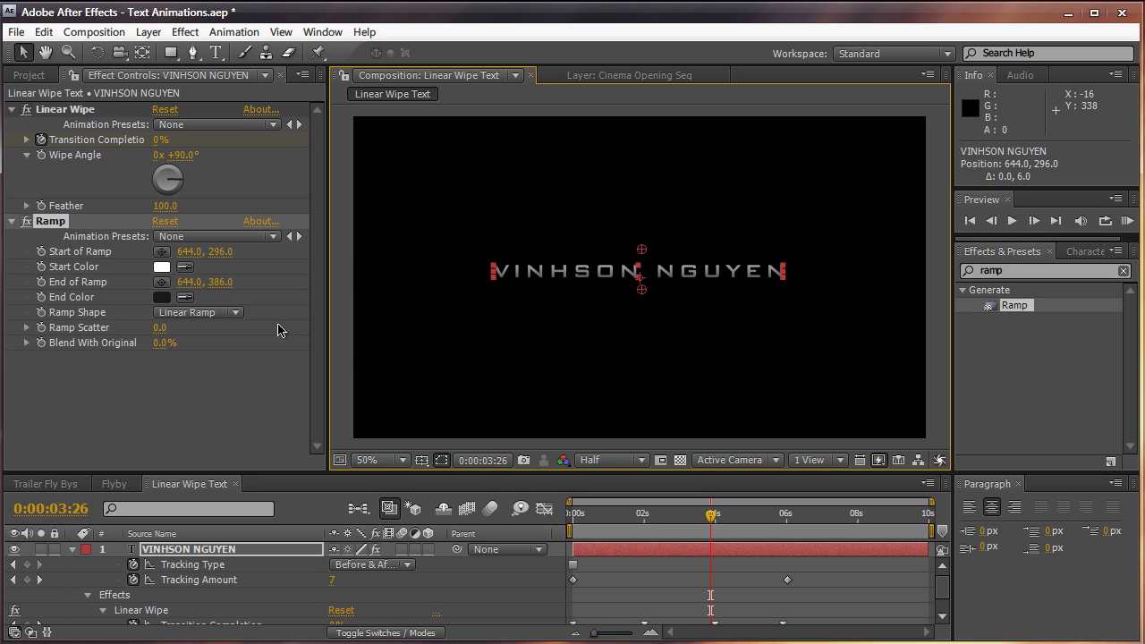
Toggle the Ramp effect's selection to view the title without its gradient handles
click(238, 376)
click(228, 263)
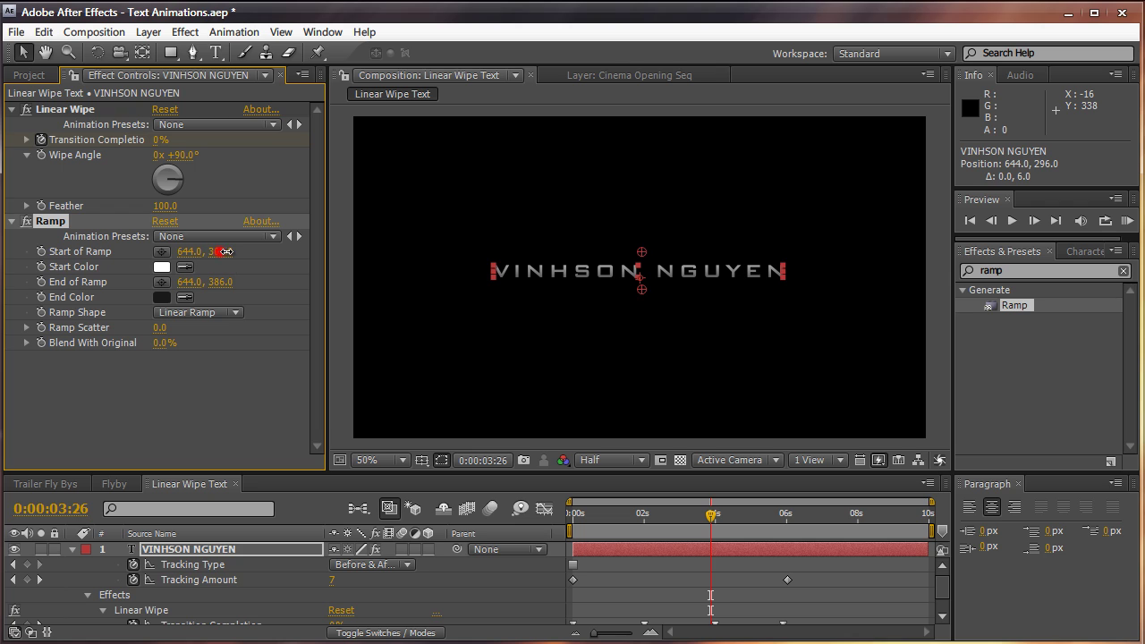
click(346, 251)
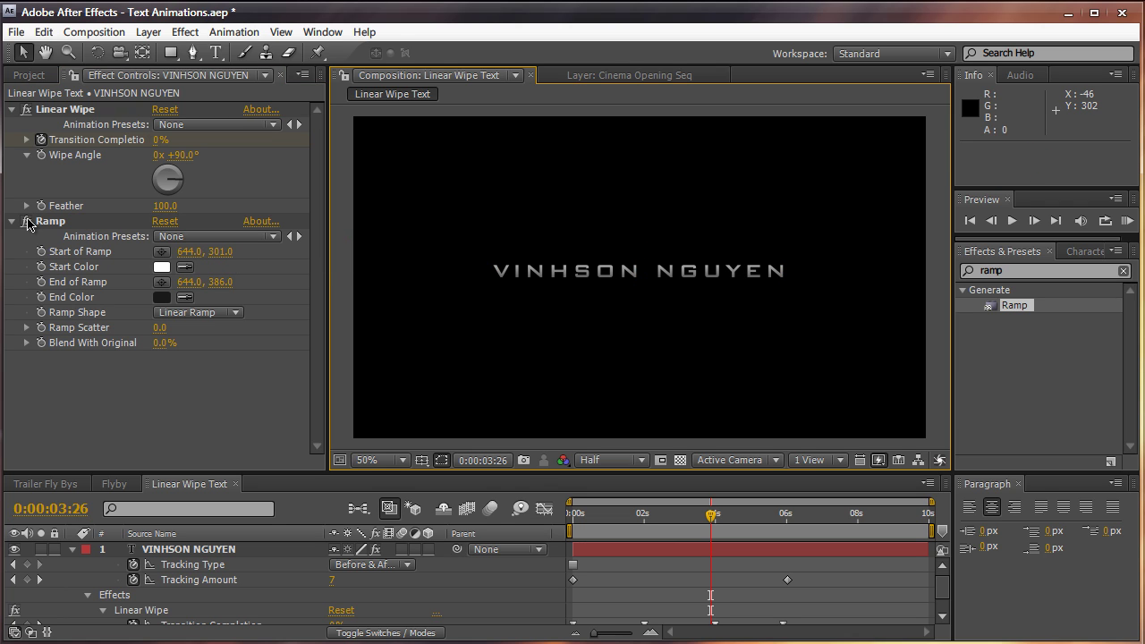
click(27, 224)
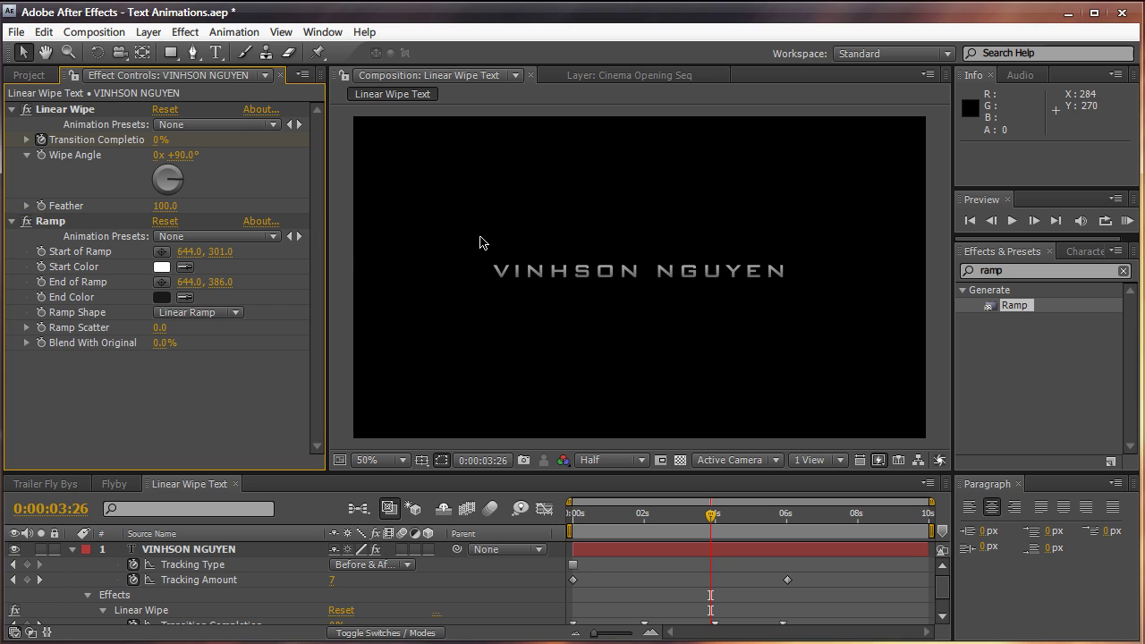
click(345, 248)
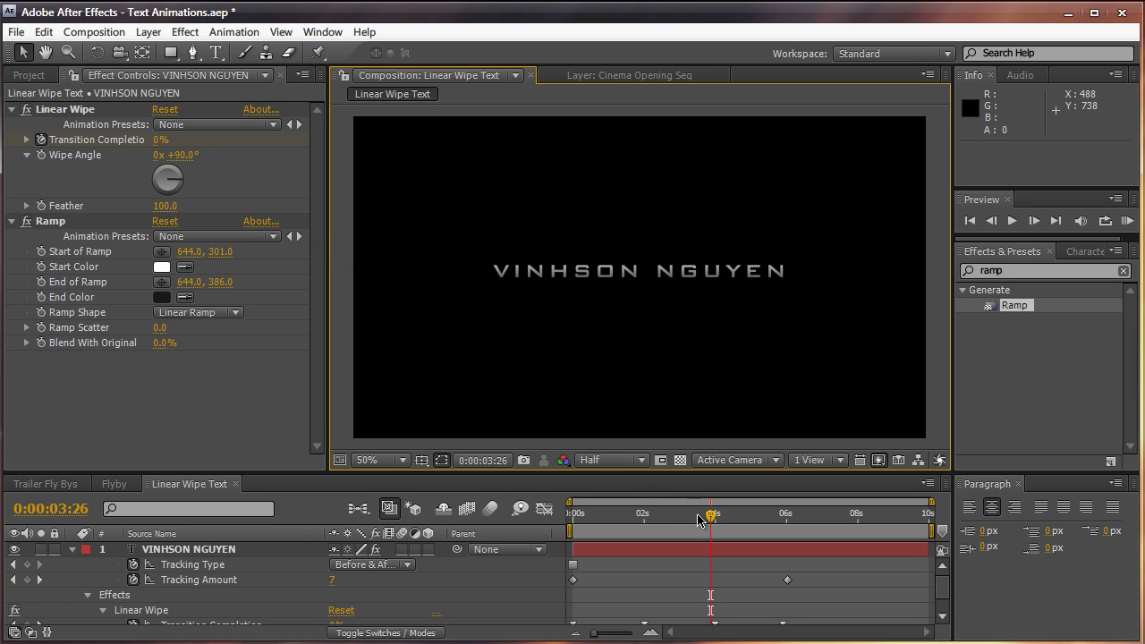
Scrub through the timeline to preview the title's Linear Wipe animation, then begin a new composition
drag(713, 517, 689, 517)
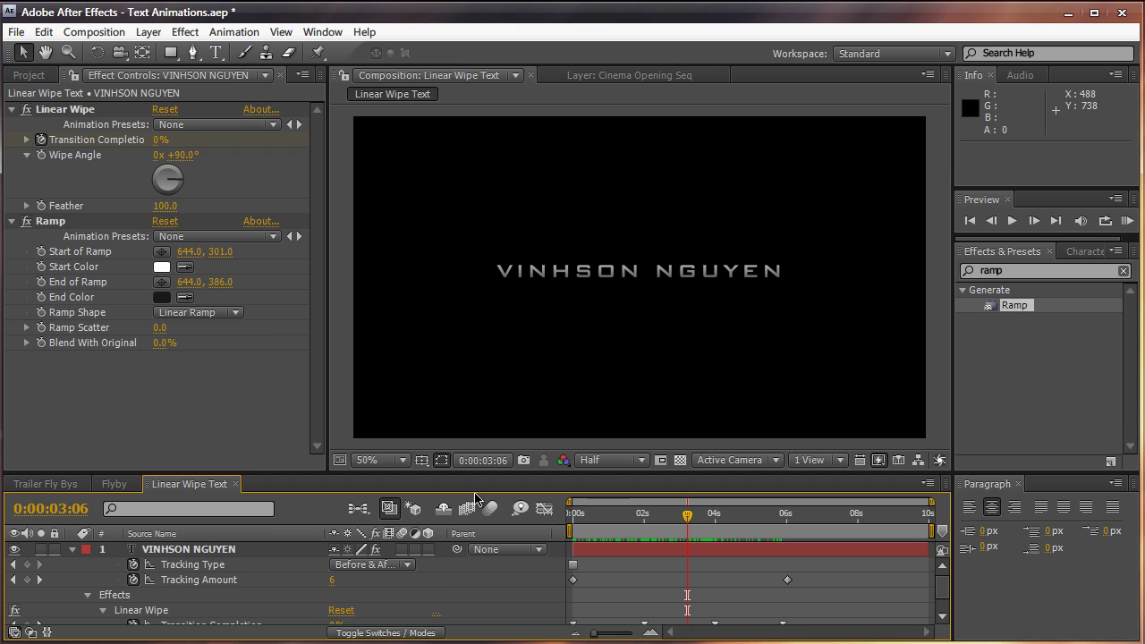
click(205, 404)
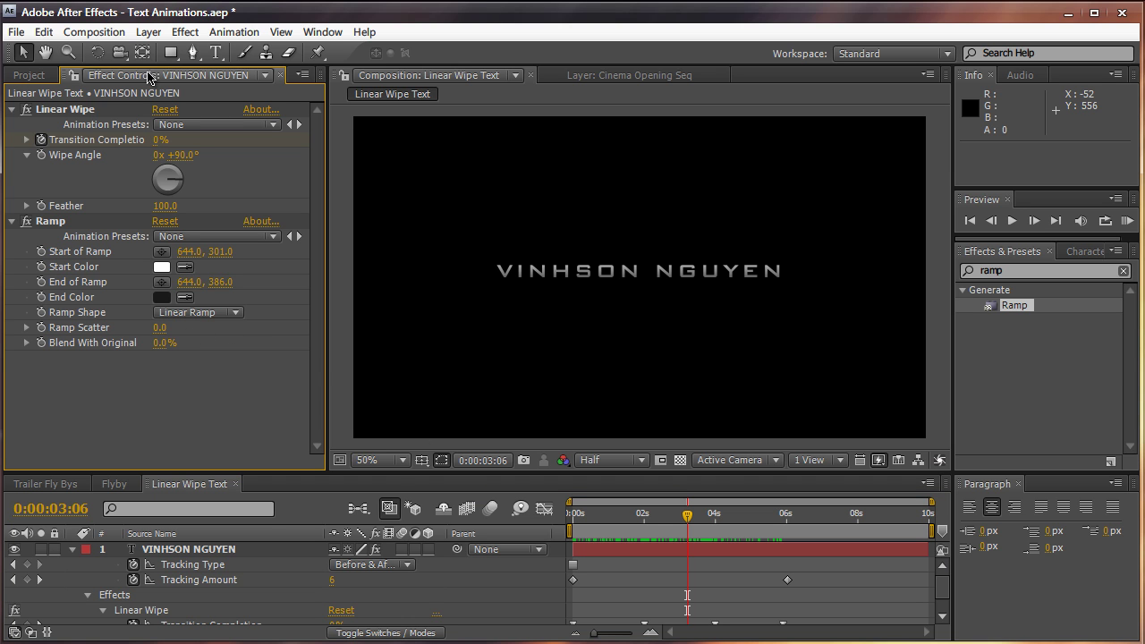
click(94, 31)
click(102, 47)
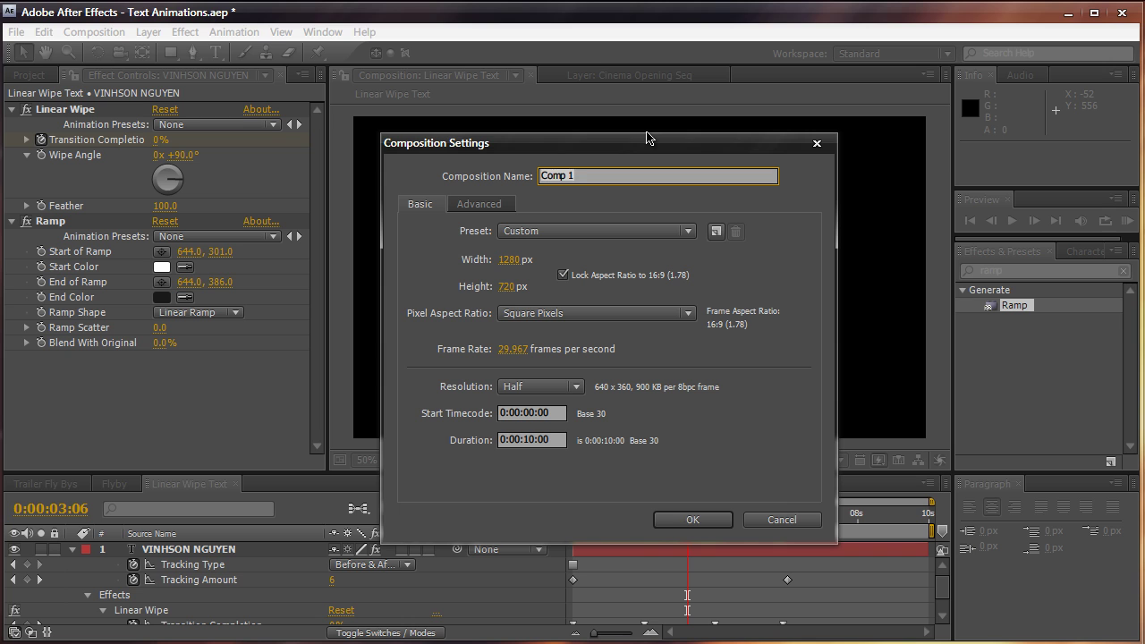
Name the new composition 'Effects' and add an empty text layer to it
text(Effects)
key(Return)
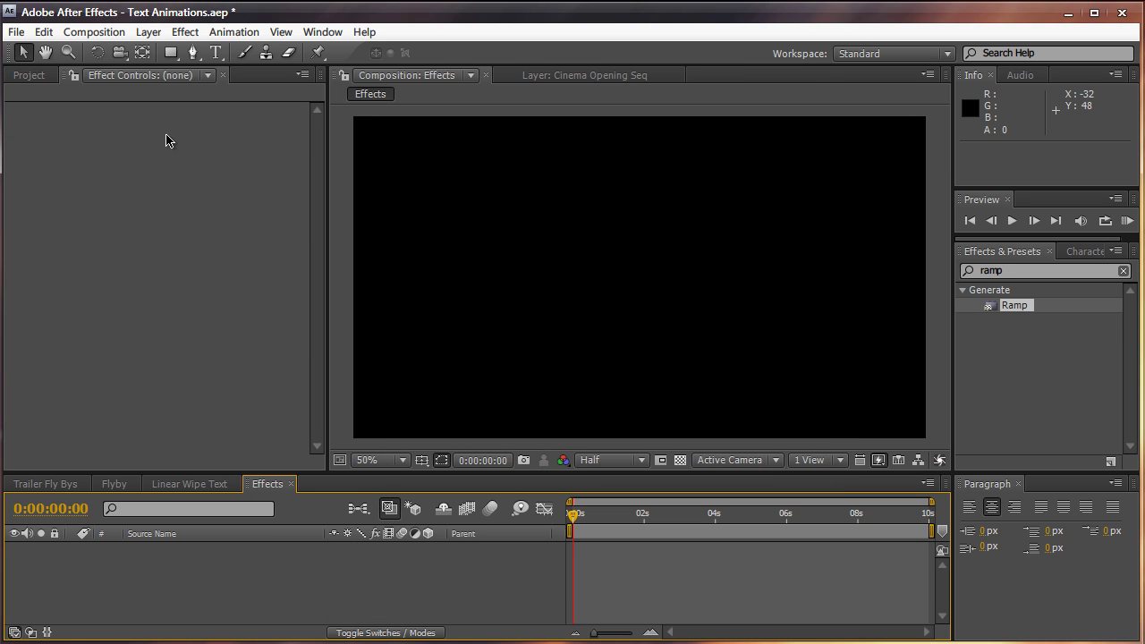
click(154, 33)
mouse_move(390, 53)
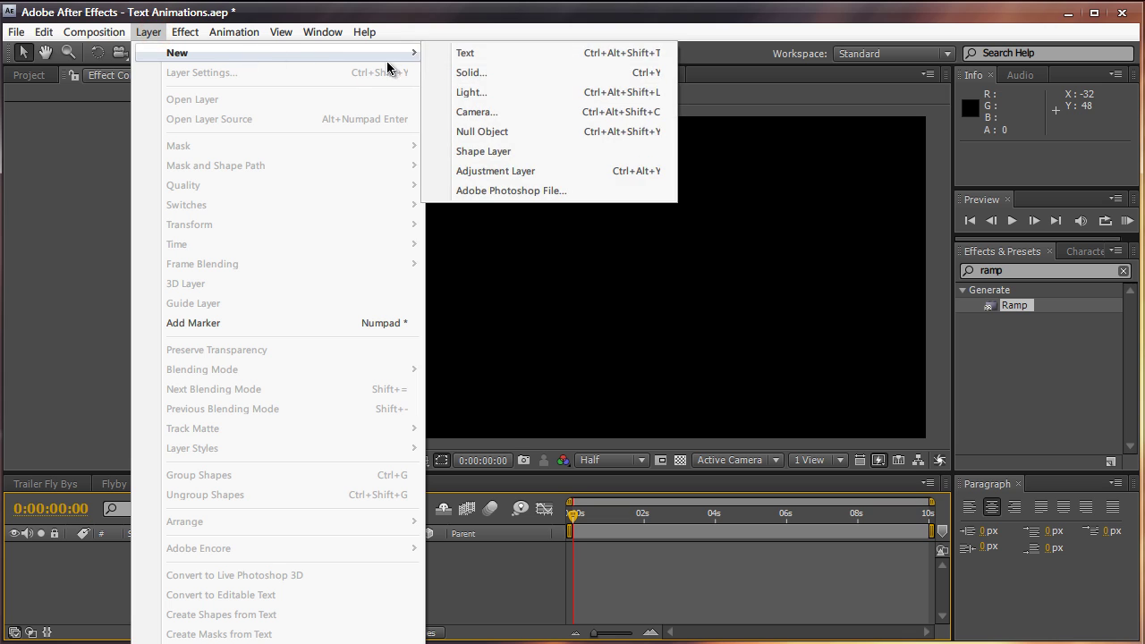
click(427, 57)
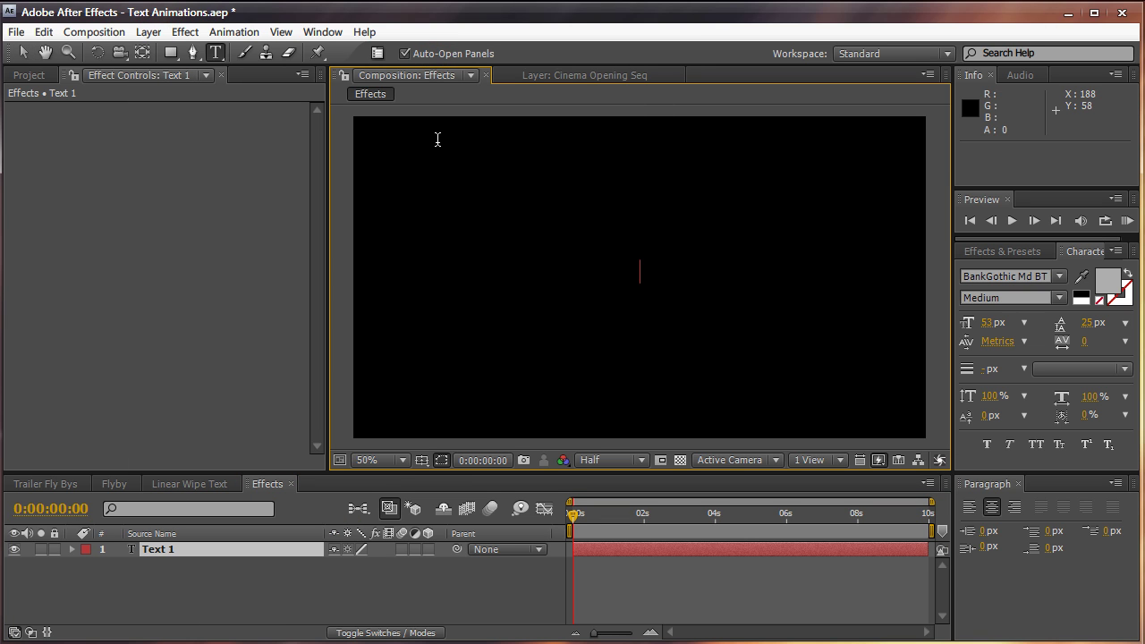
Type the author's name as the title text in the new layer and commit it
text(VINHSON NGUYEN)
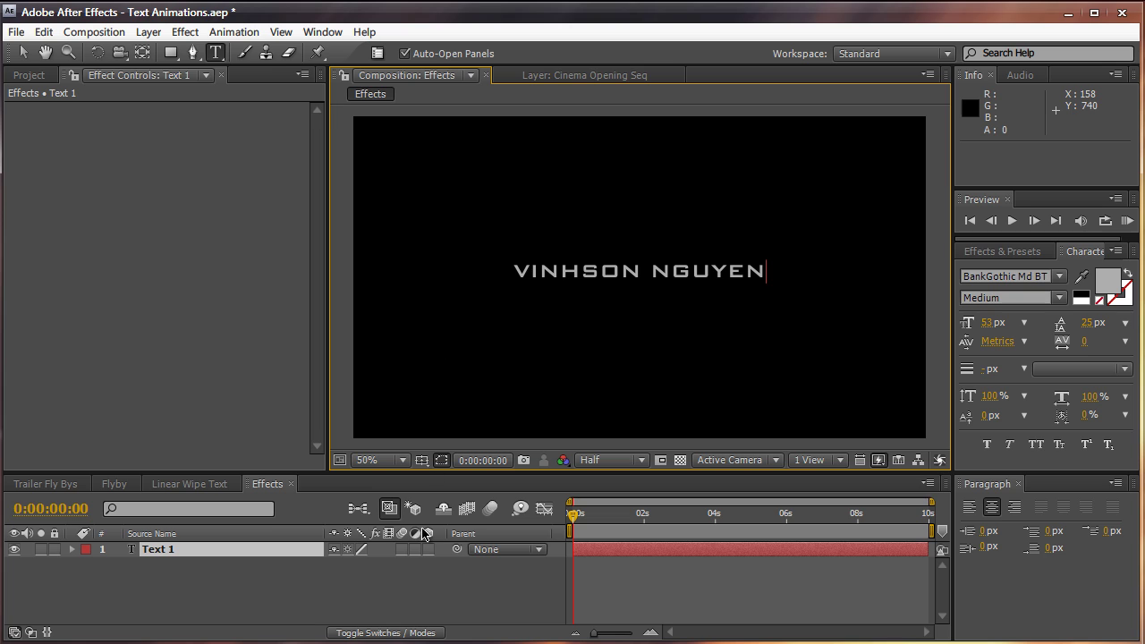
click(425, 565)
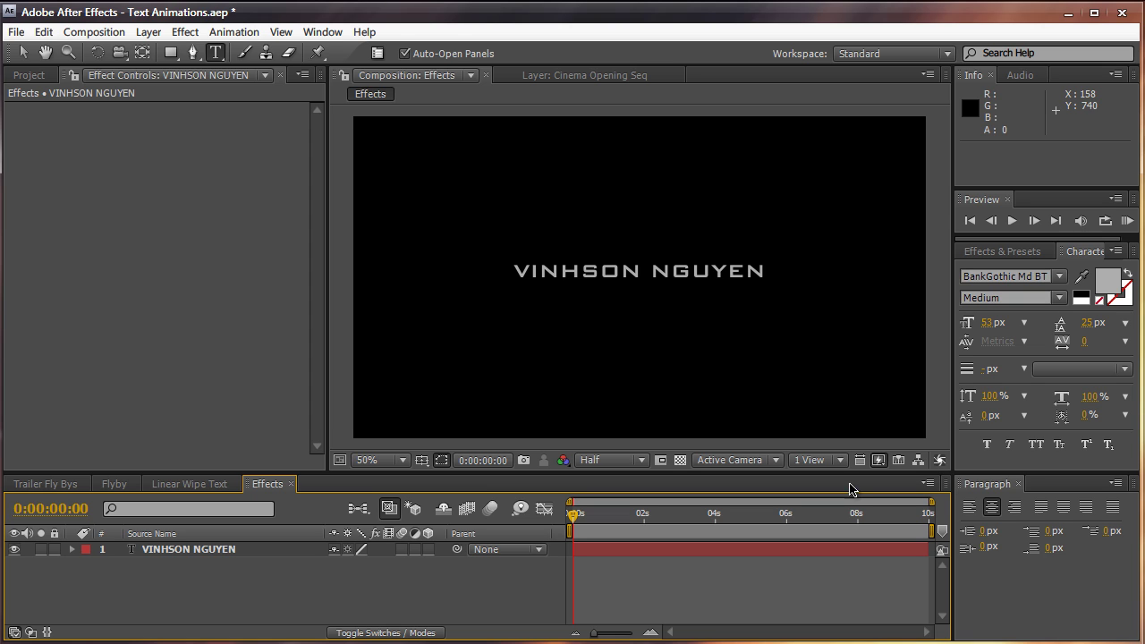
Search Effects & Presets for '3D' and apply the 3D Basic Position Z Cascade preset
click(1003, 252)
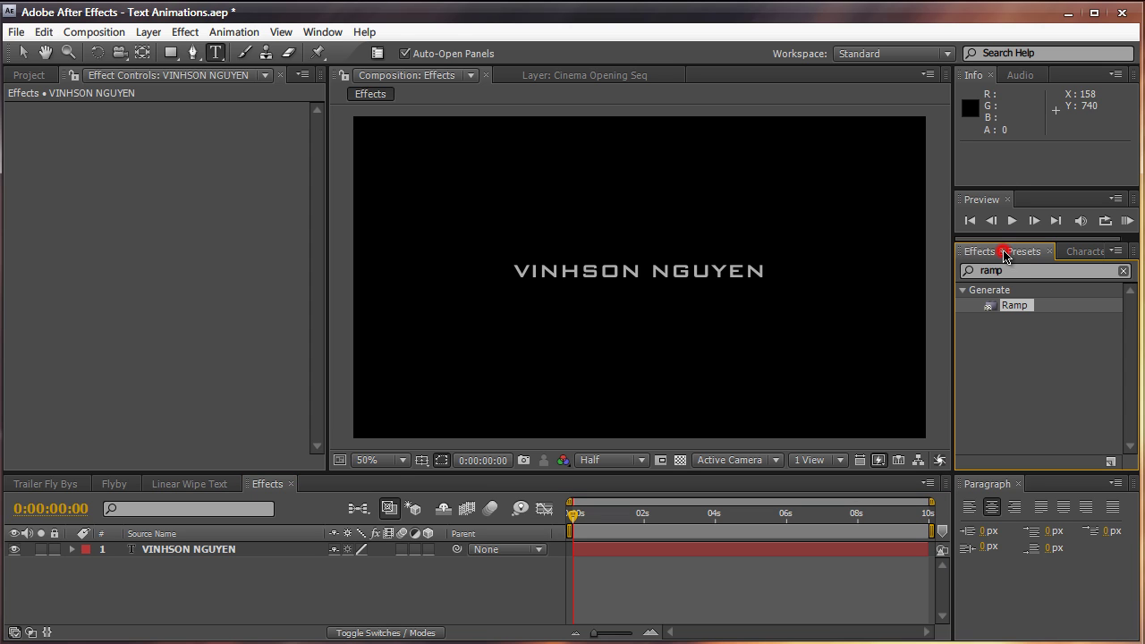
click(1124, 271)
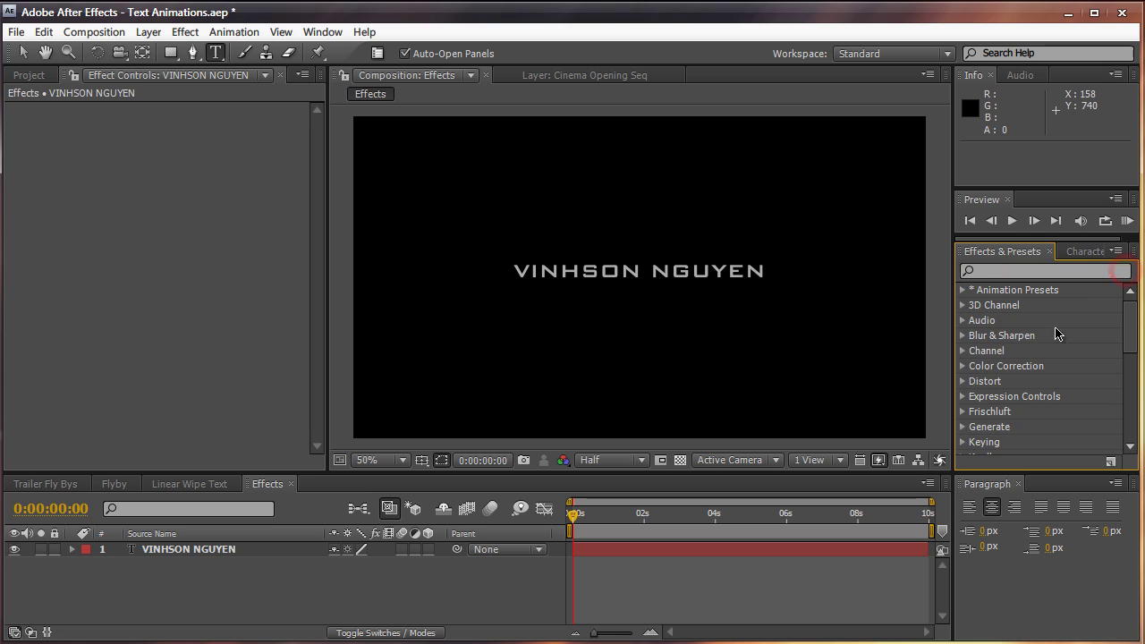
click(992, 272)
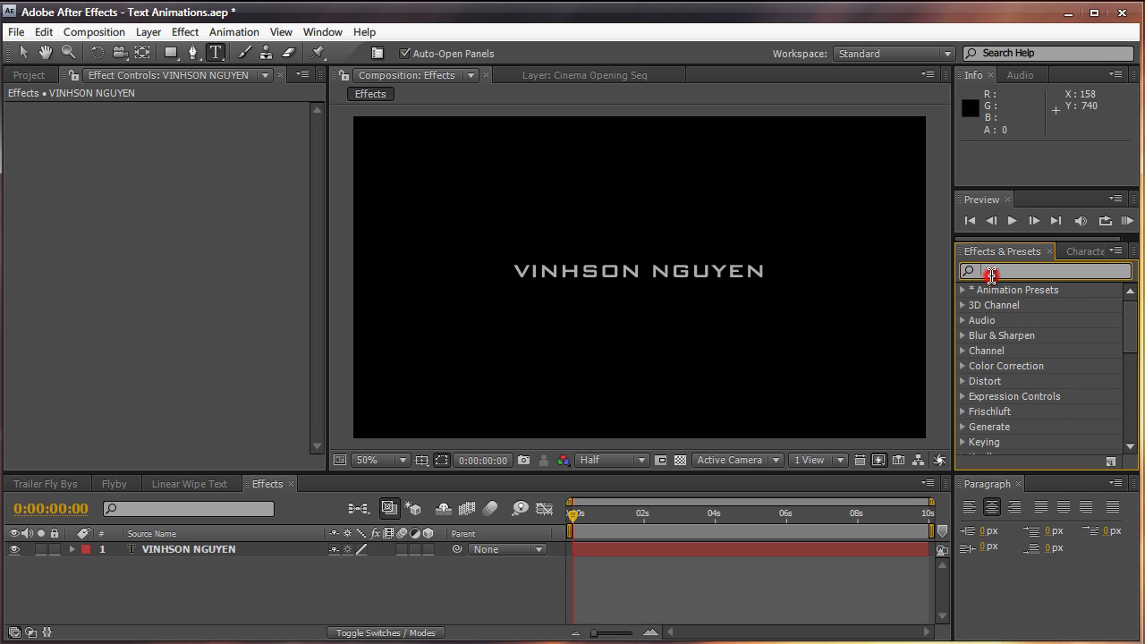
text(3D)
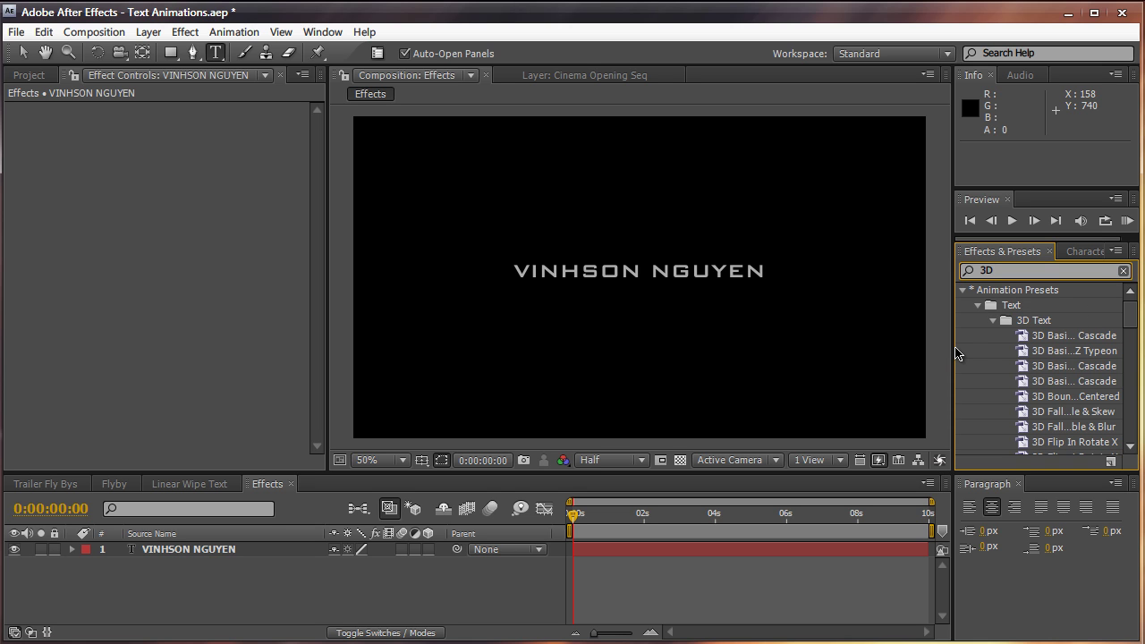
drag(953, 347, 909, 349)
scroll(1074, 349, down, 4)
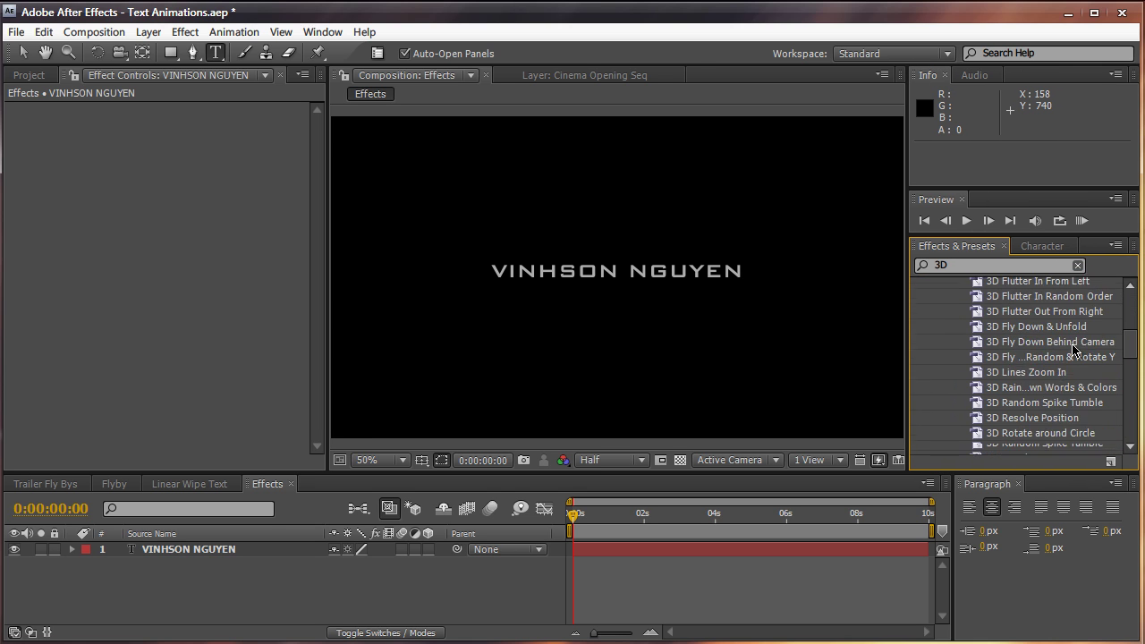
scroll(1074, 351, up, 4)
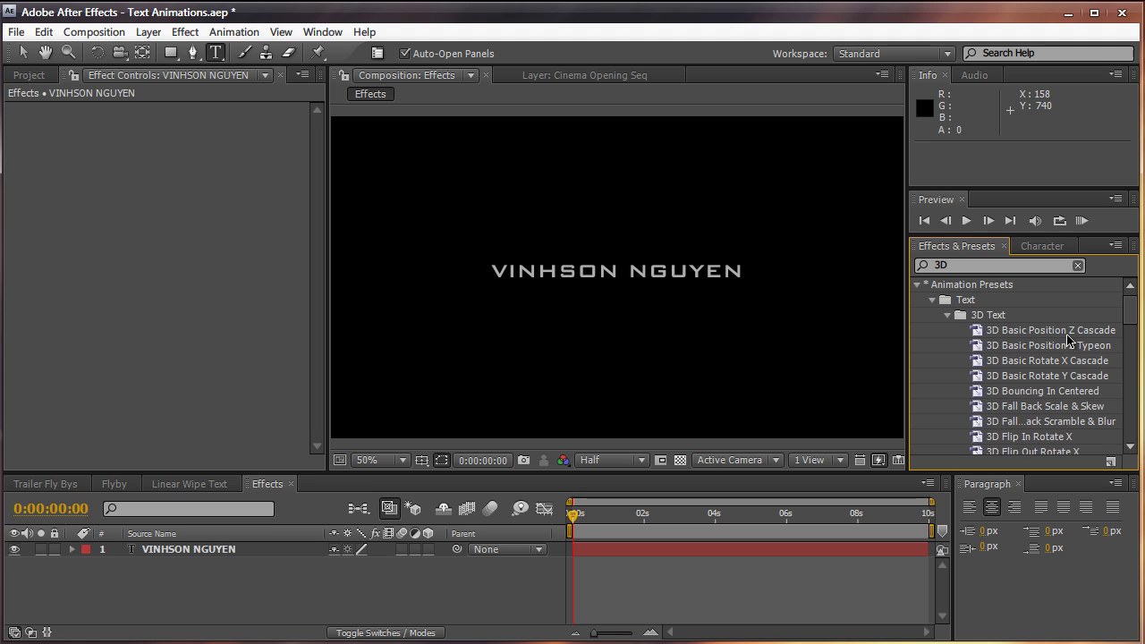
double_click(1068, 333)
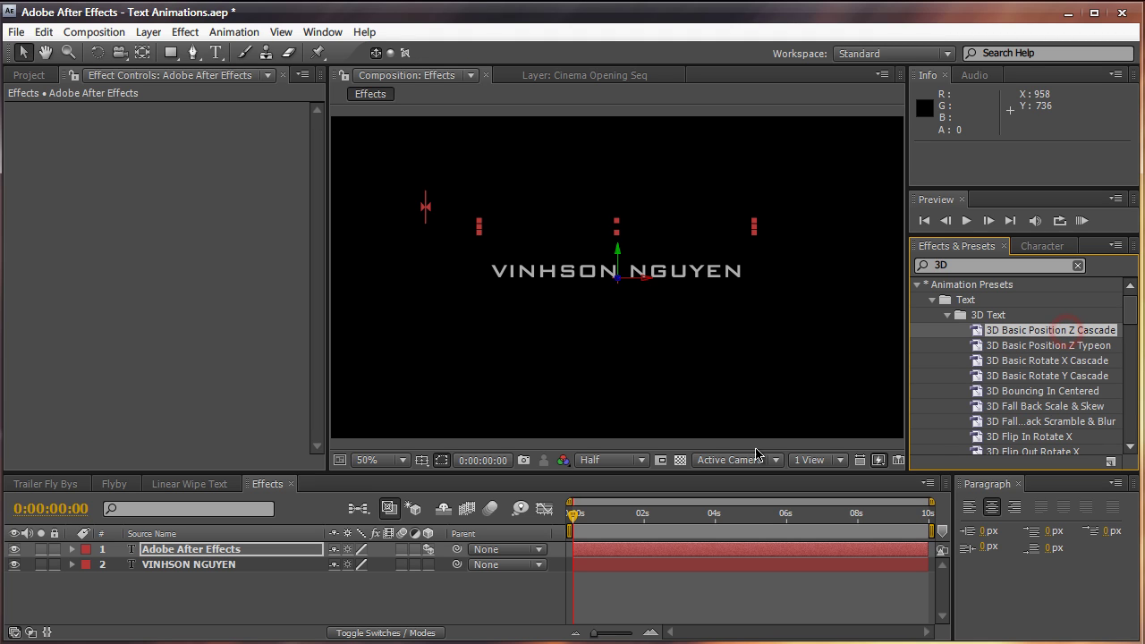
Preview the preset animation, then delete the extra Adobe After Effects text layer
click(594, 514)
mouse_move(597, 517)
mouse_down()
mouse_move(636, 517)
mouse_move(617, 517)
mouse_up()
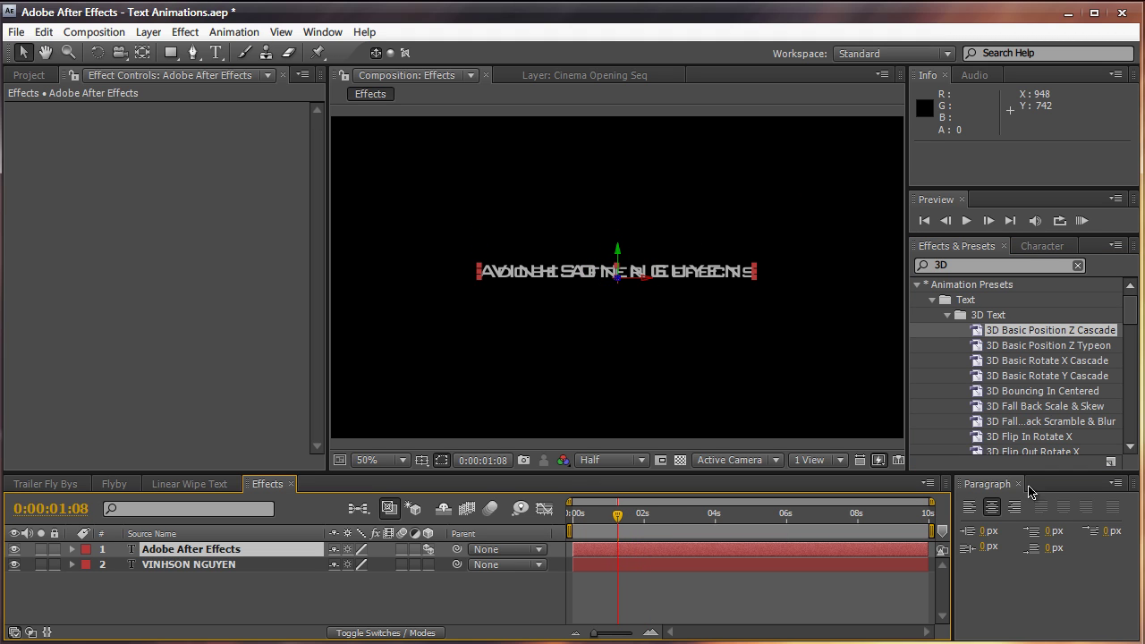
click(172, 548)
key(Delete)
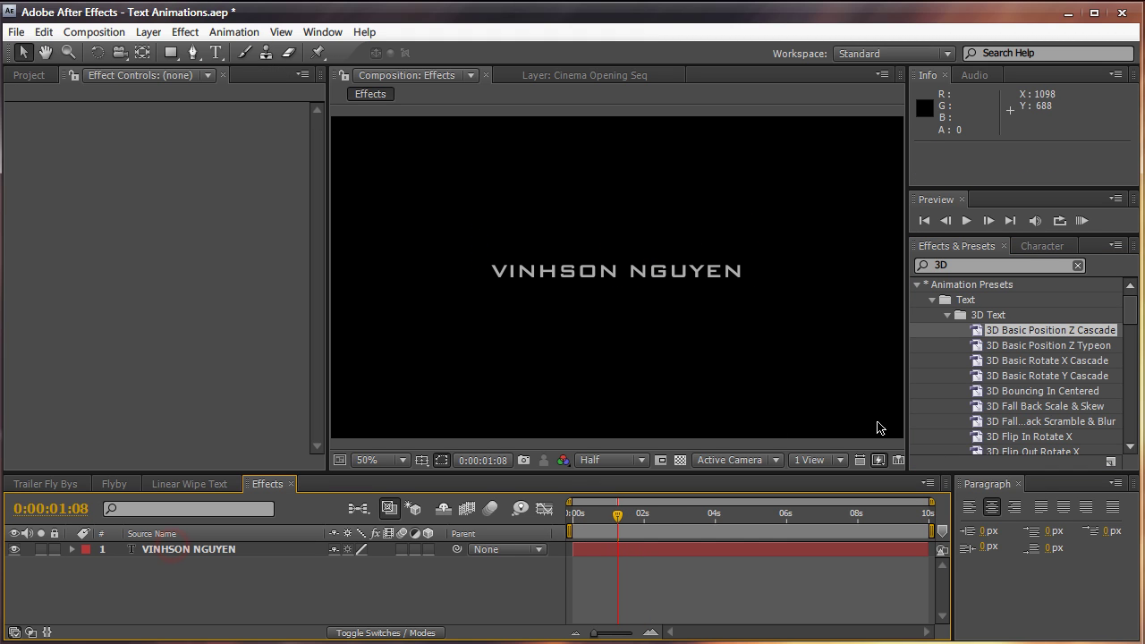
Try the 3D Basic Position Z Cascade and 3D Fly presets on the title, undoing each
drag(1099, 331, 242, 554)
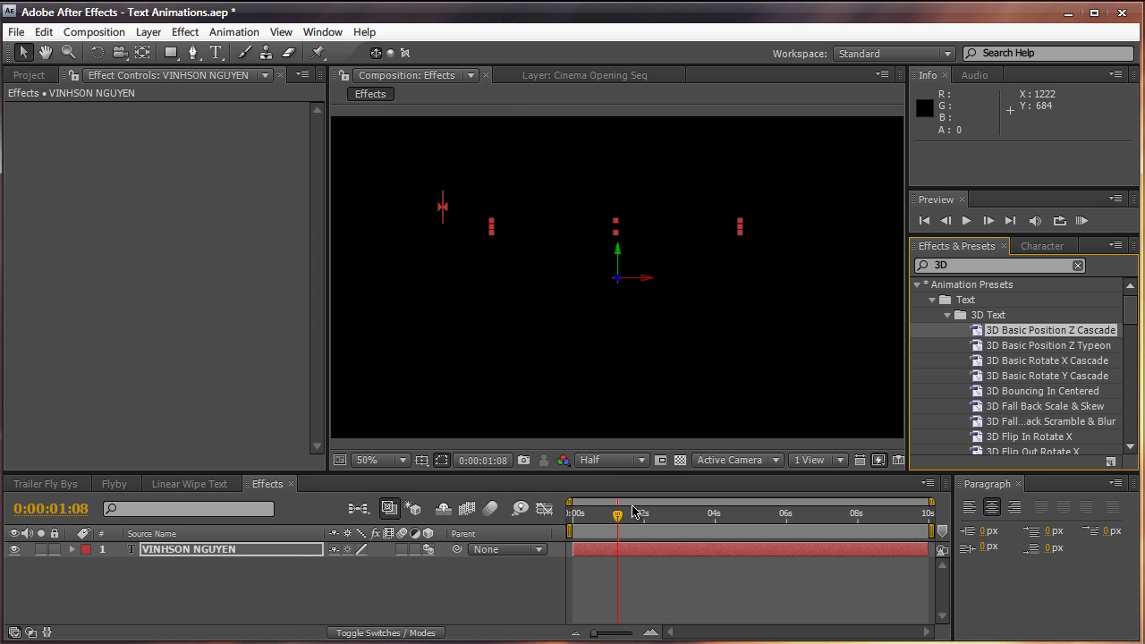
drag(618, 517, 711, 517)
key(ctrl+z)
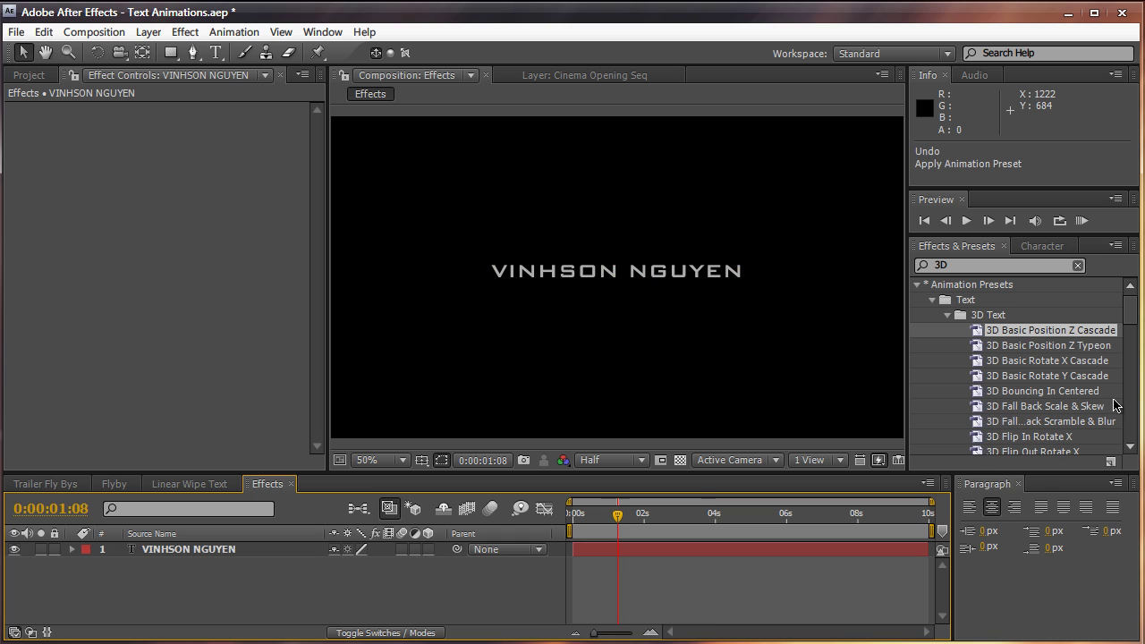
click(1127, 339)
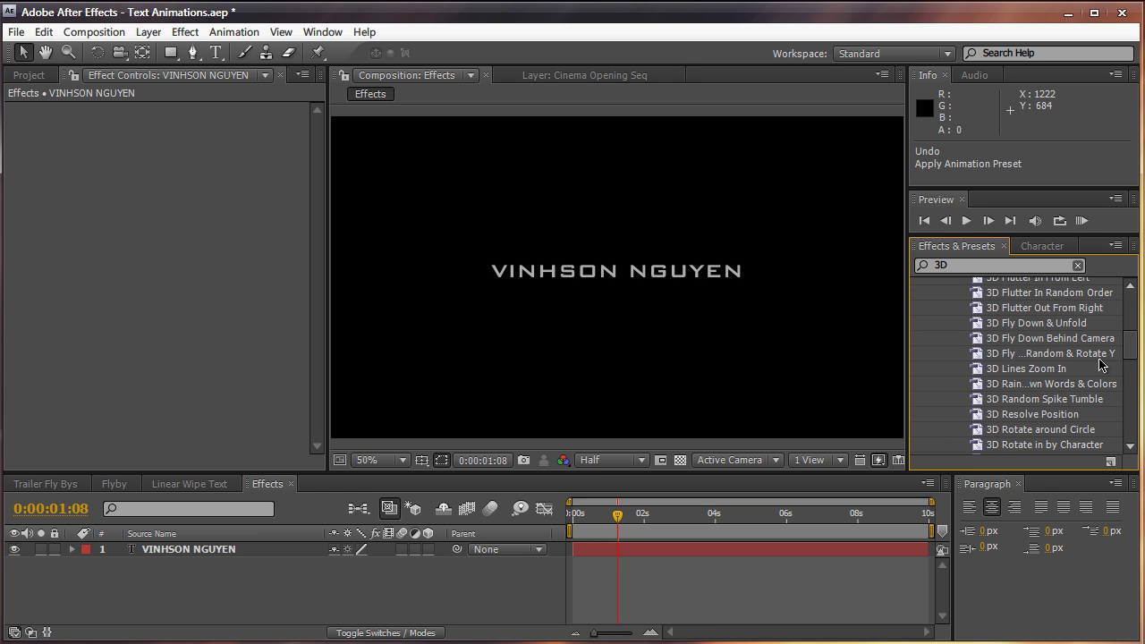
drag(1036, 356, 683, 522)
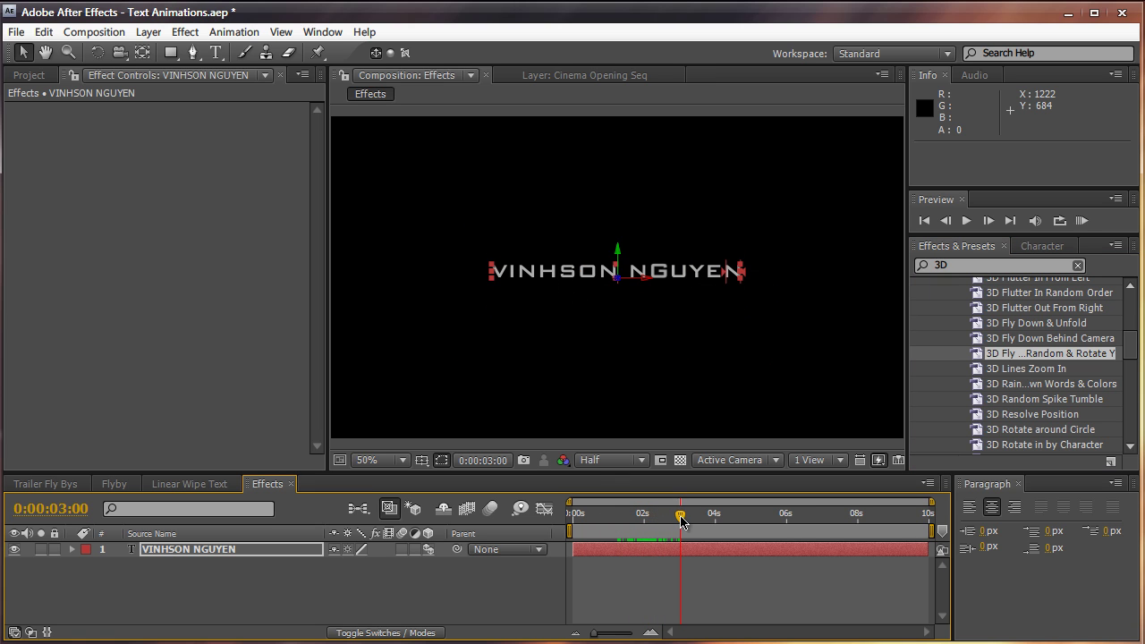
key(ctrl+z)
mouse_move(1132, 353)
mouse_down()
mouse_move(1137, 331)
mouse_move(1136, 362)
mouse_up()
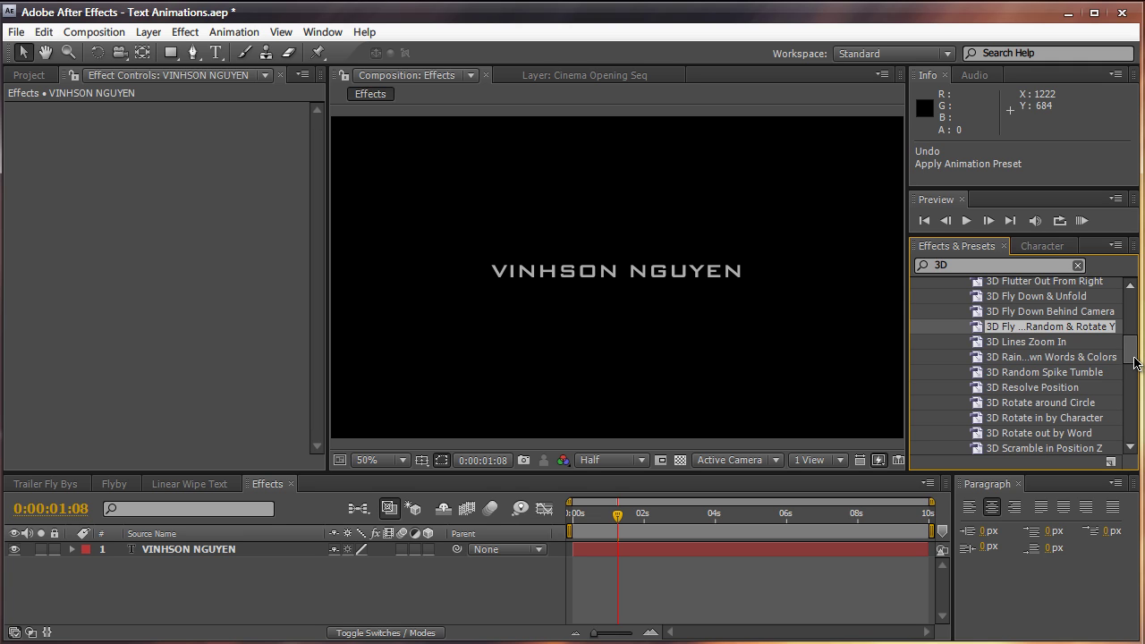
Apply the 3D Resolve Position preset to the title layer and preview it
double_click(1047, 387)
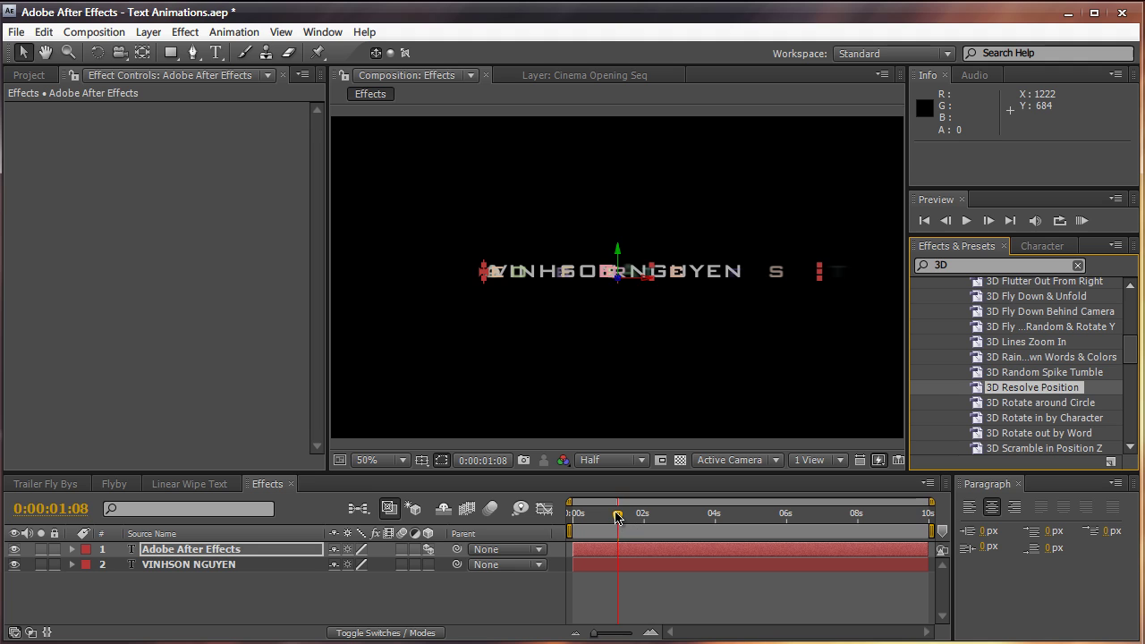
key(ctrl+z)
drag(993, 394, 725, 548)
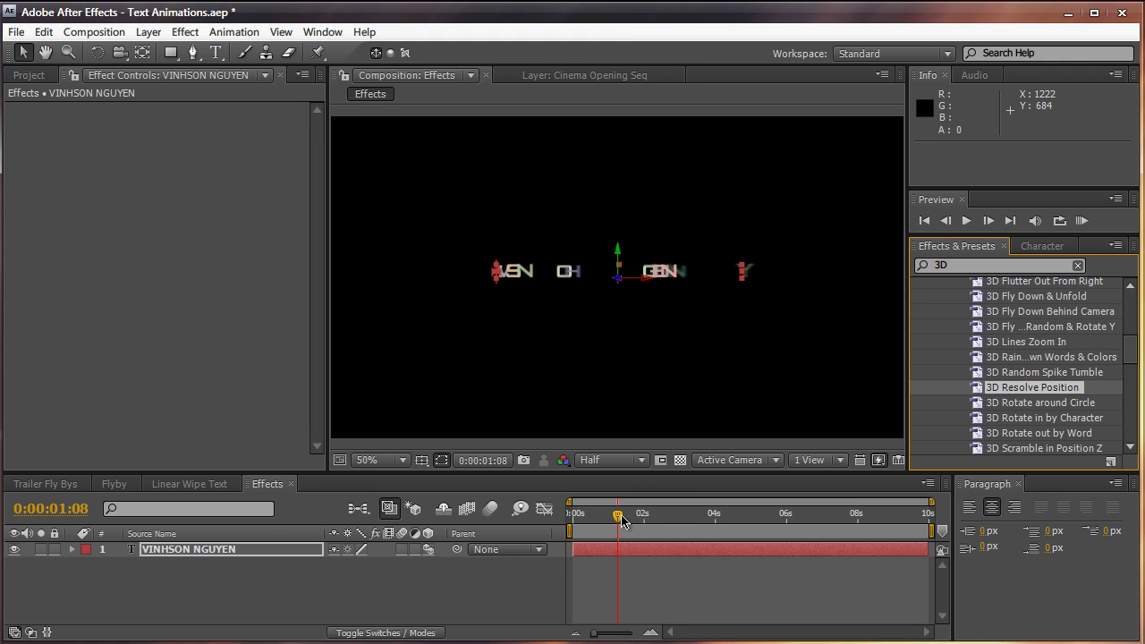
drag(622, 521, 651, 530)
Reveal the title's keyframes and delete all the Offset and Position keyframes
key(u)
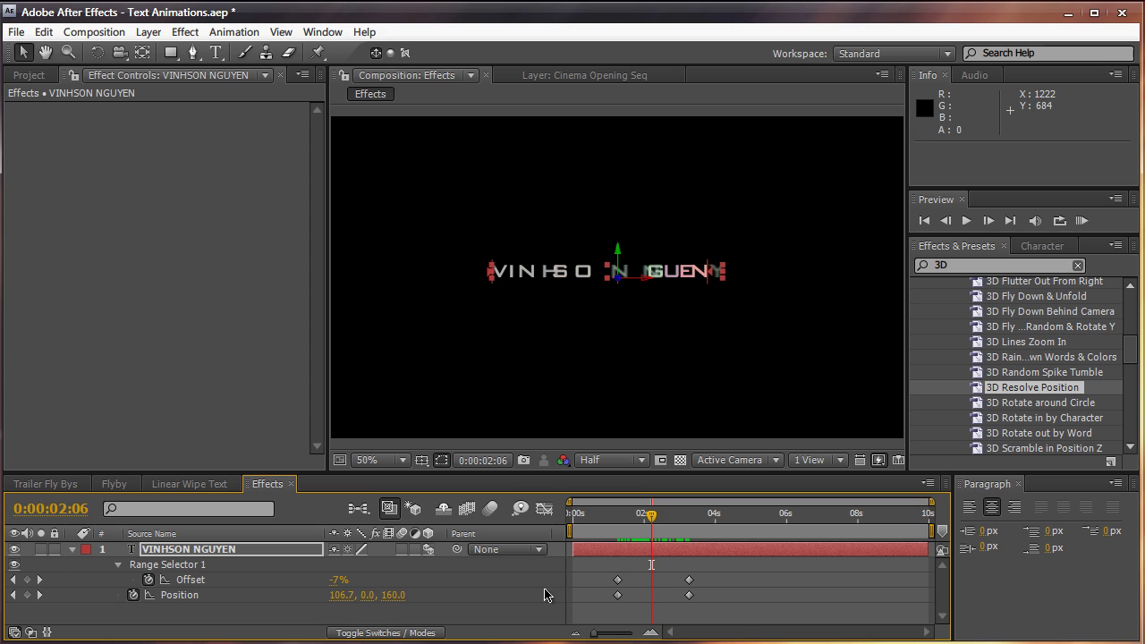
drag(650, 518, 685, 523)
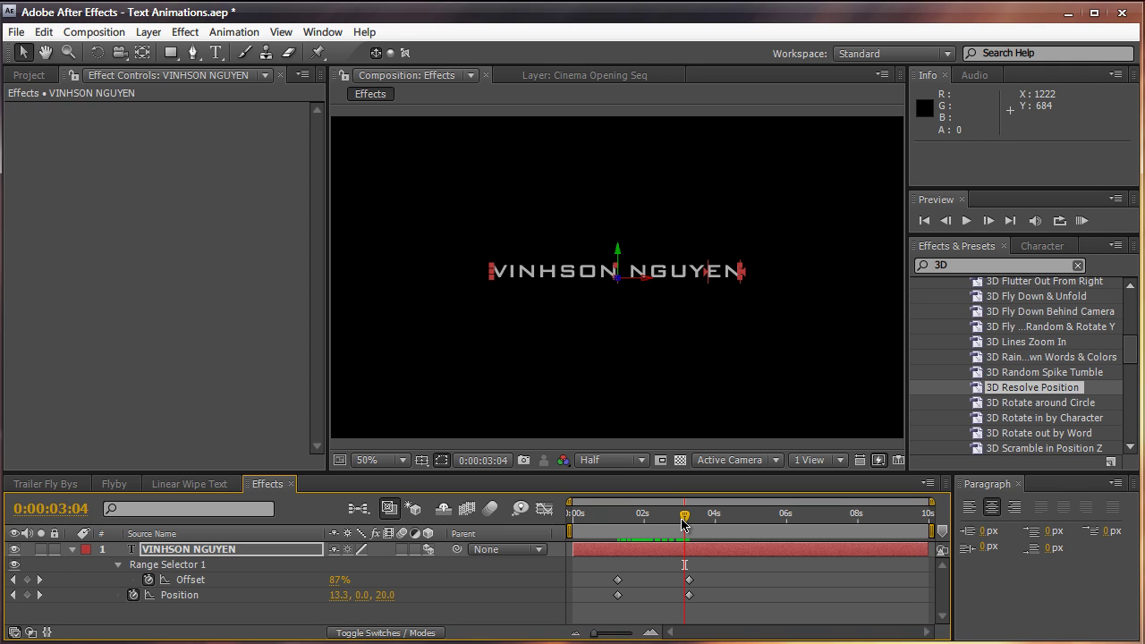
drag(707, 564, 598, 613)
key(Delete)
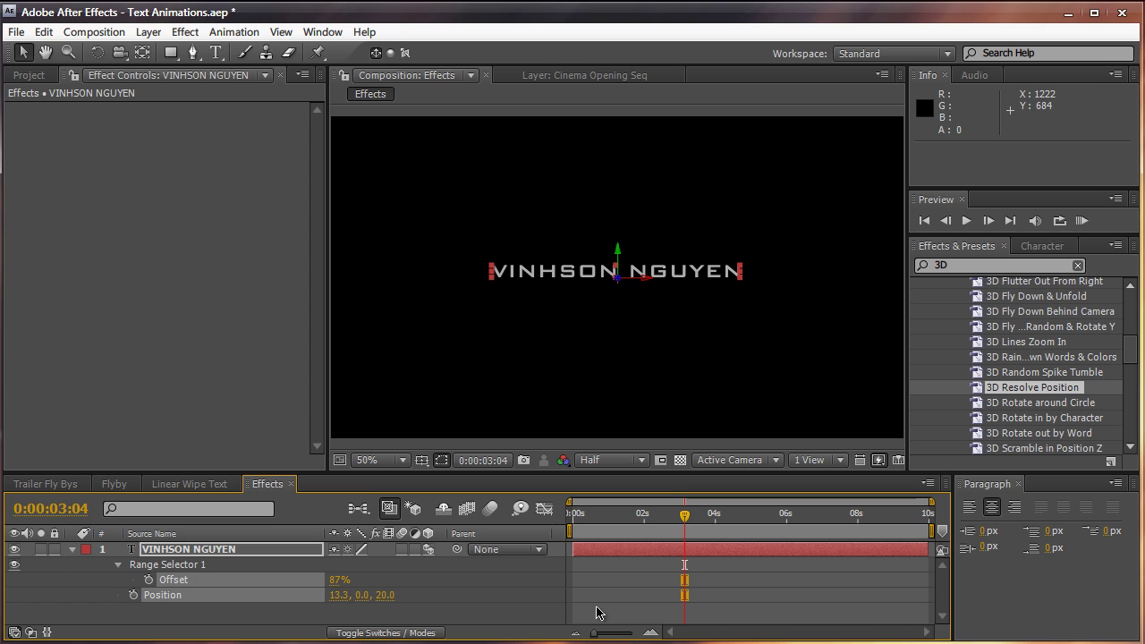
Search presets for 'evap' and apply Evaporate to the title text layer
click(954, 266)
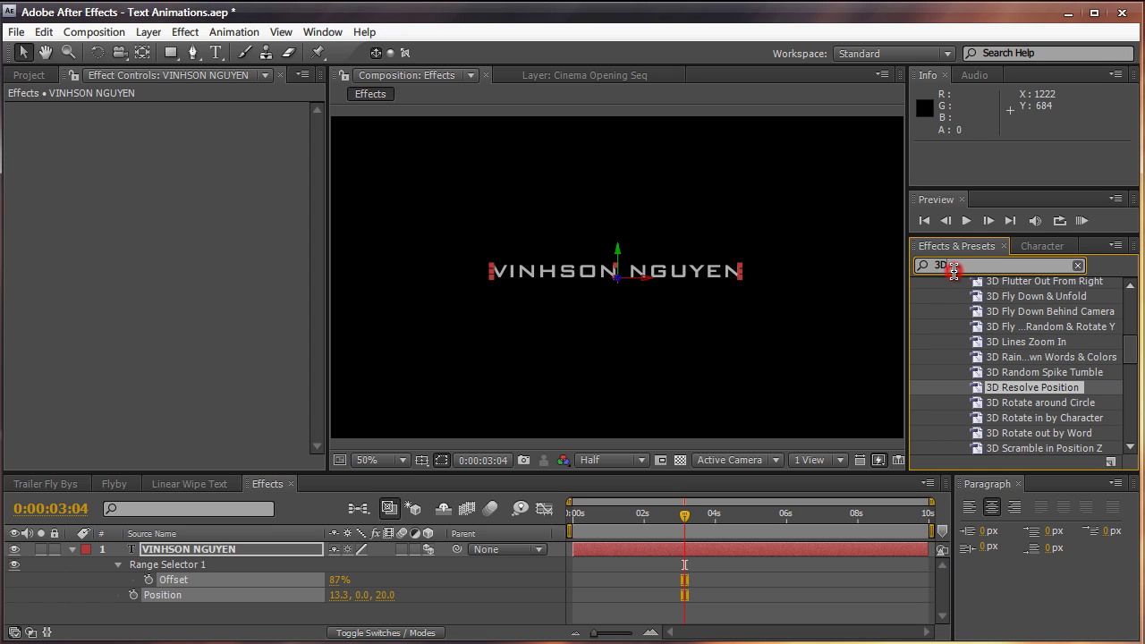
key(BackSpace)
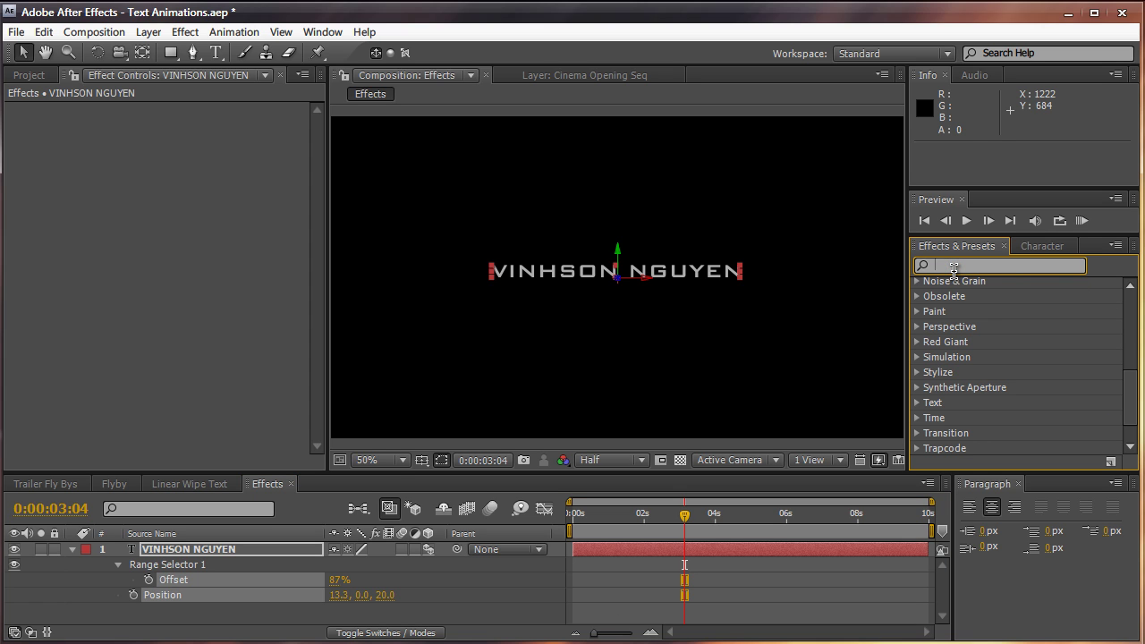
text(evap)
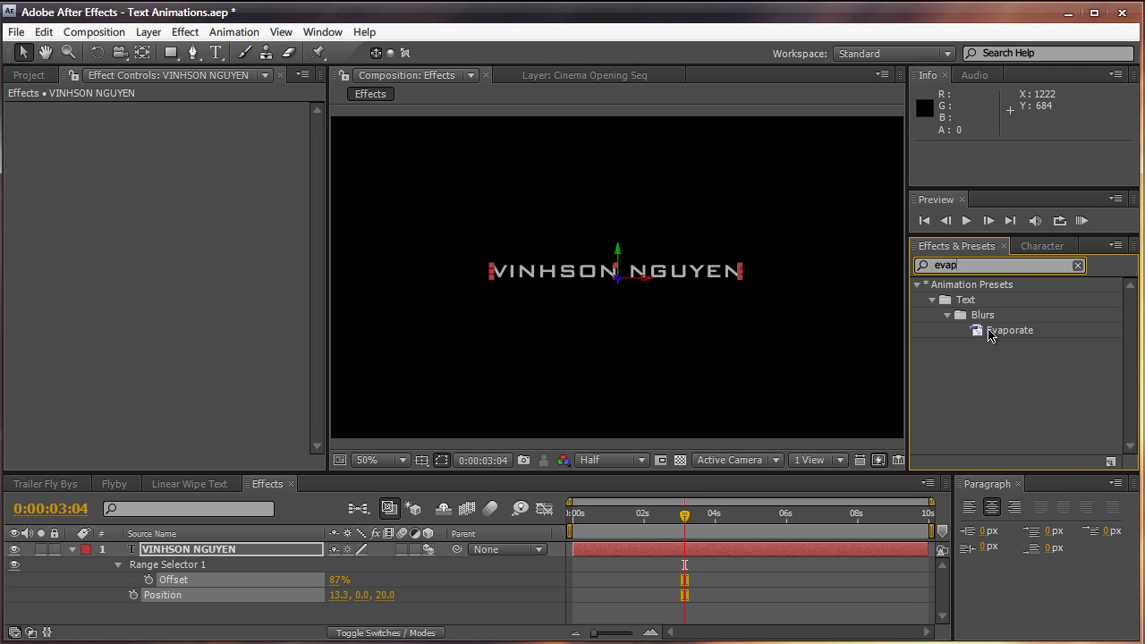
drag(990, 333, 741, 513)
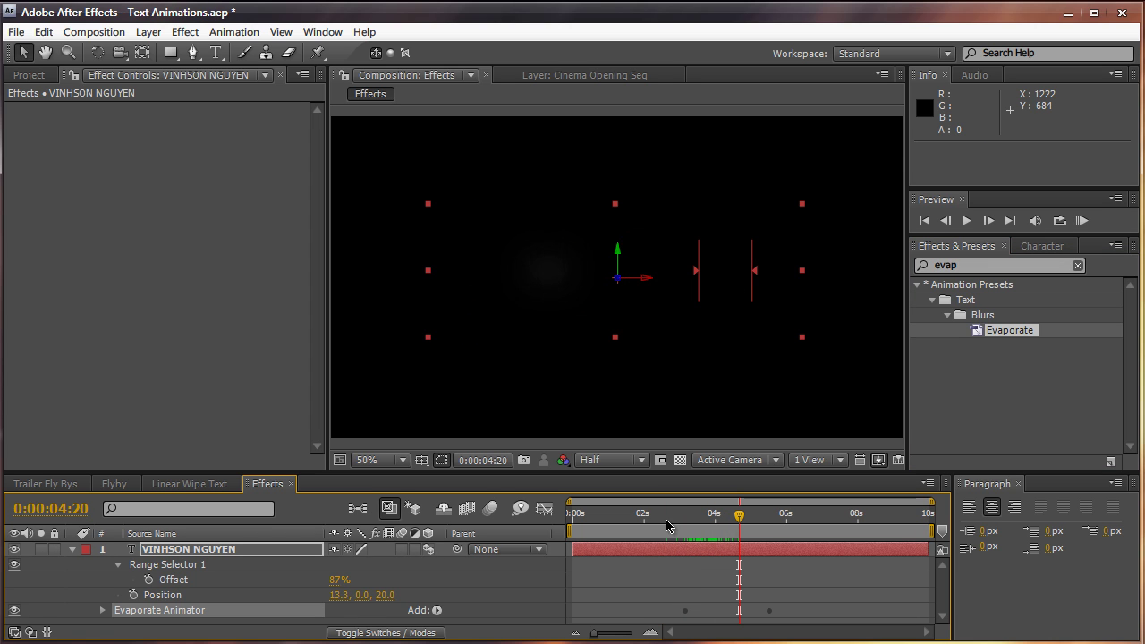
Reveal its keyframes, scrub back to preview the evaporation, then switch to Trailer Fly Bys
key(u)
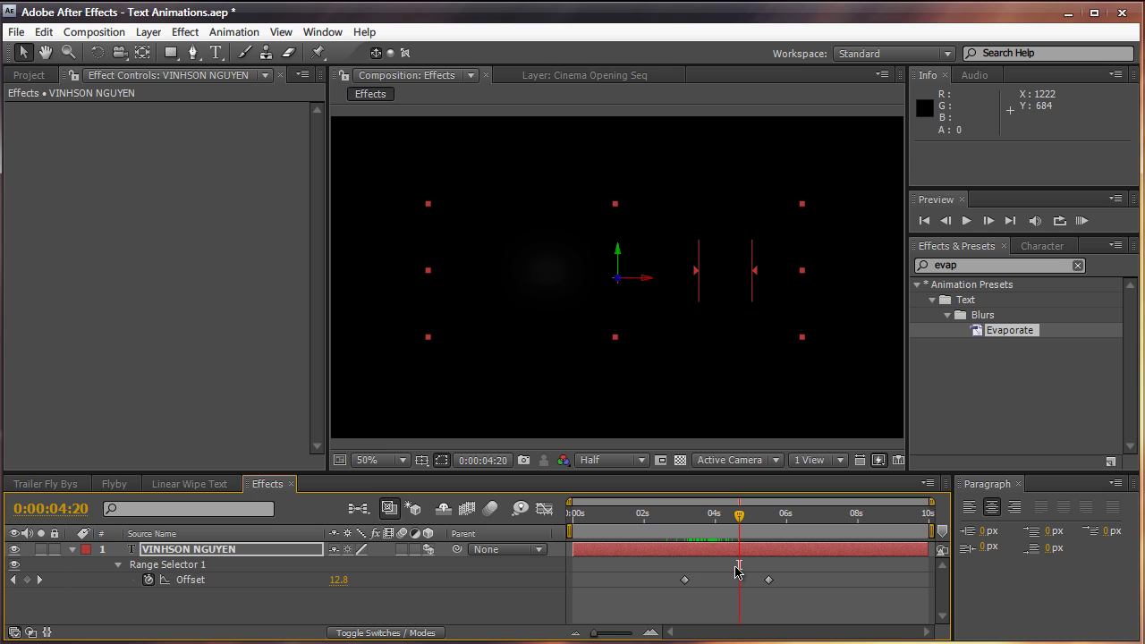
drag(739, 515, 672, 517)
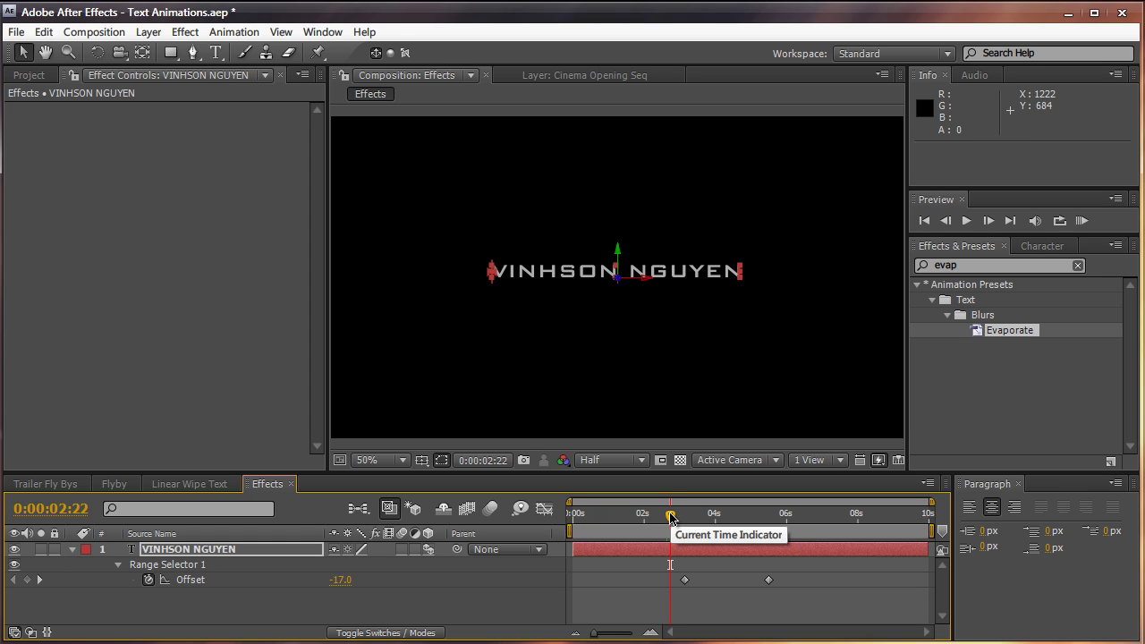
click(53, 484)
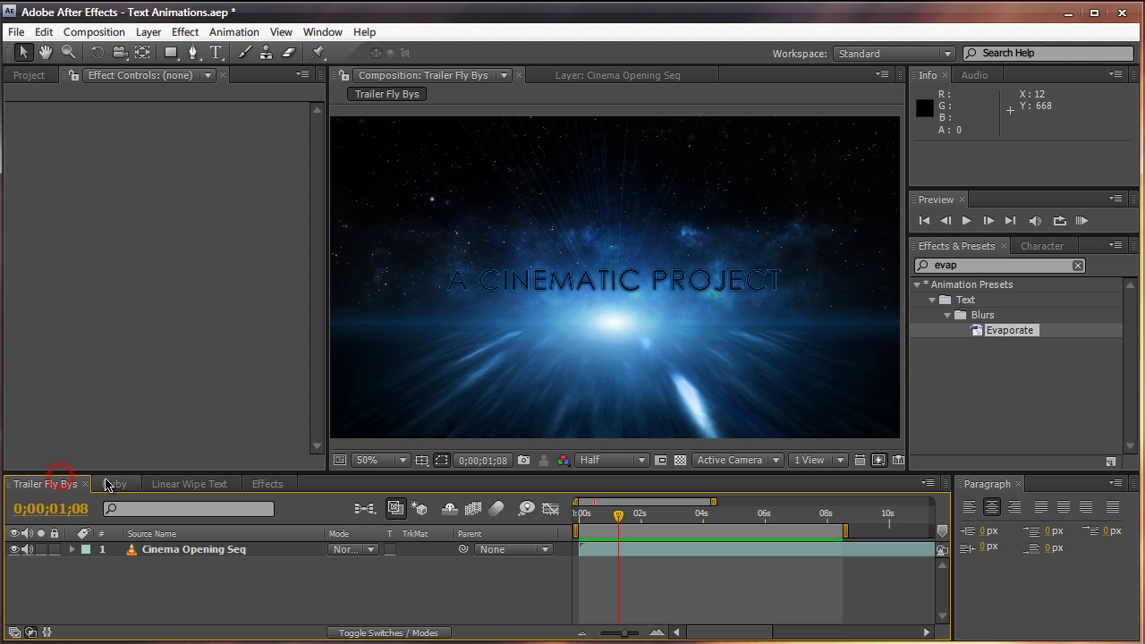
Cycle through the Linear Wipe Text, Effects, Flyby and Trailer Fly Bys comps, then switch to the browser
click(179, 484)
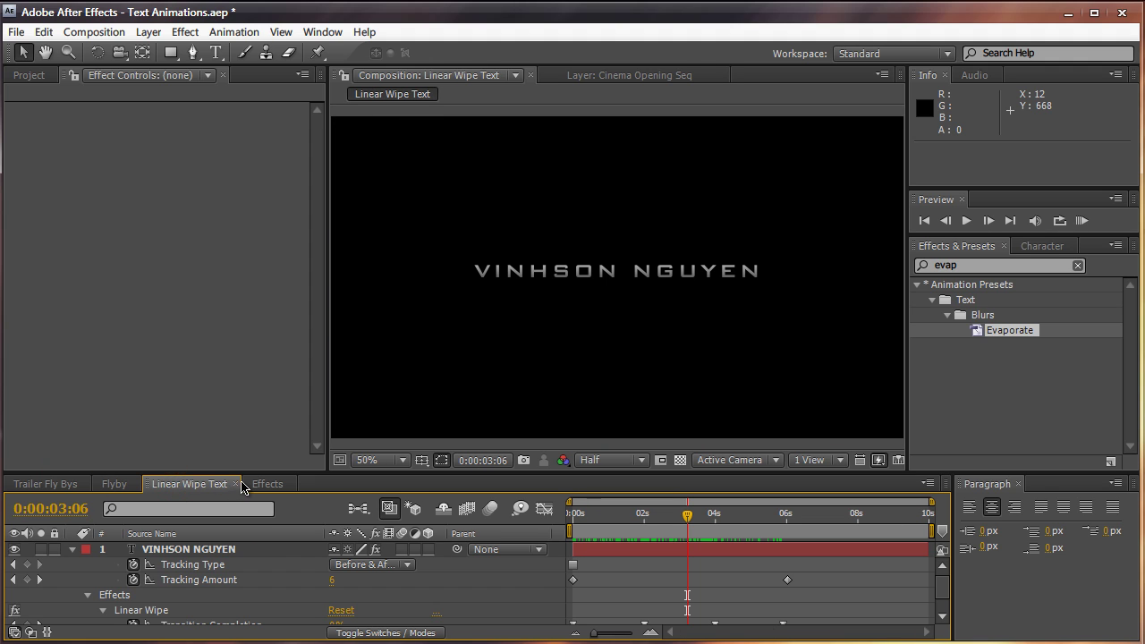
click(264, 484)
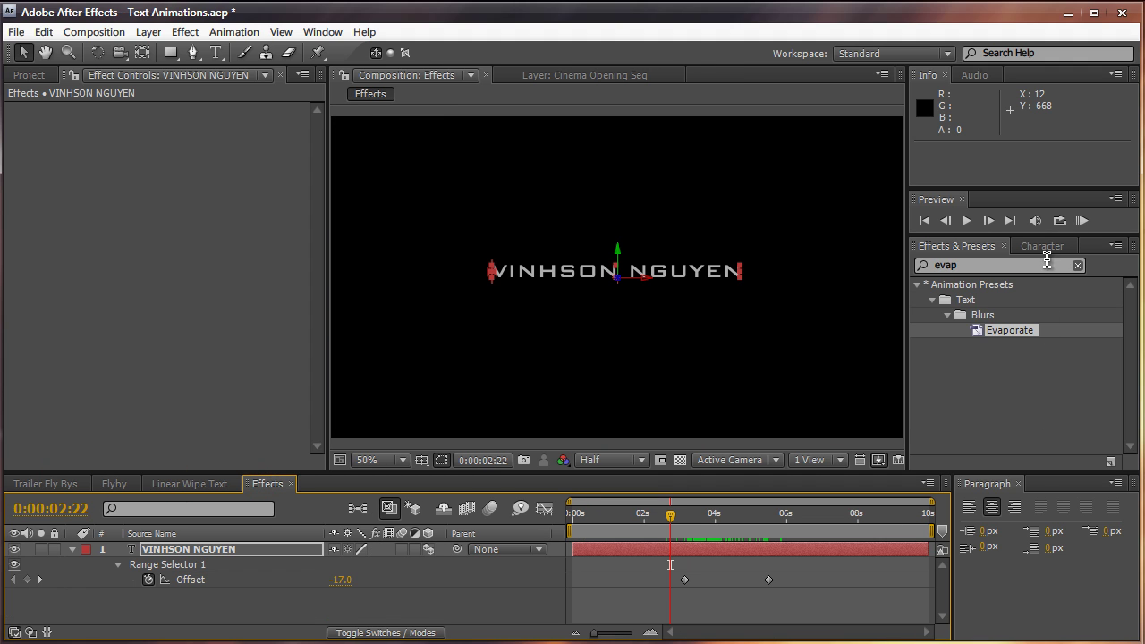
click(1079, 266)
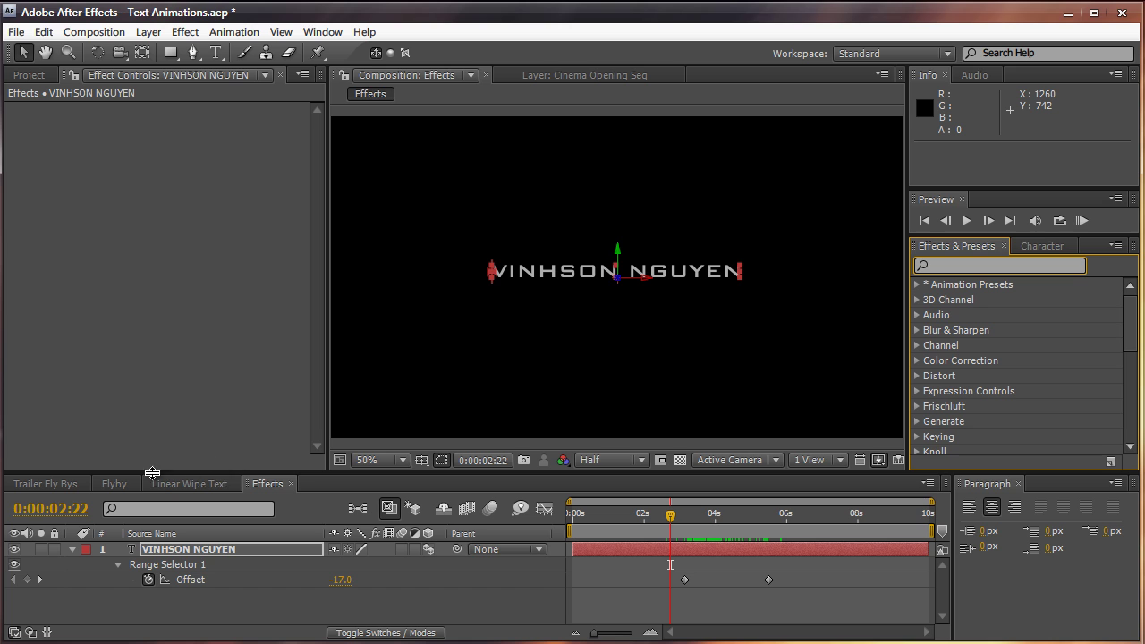
click(124, 488)
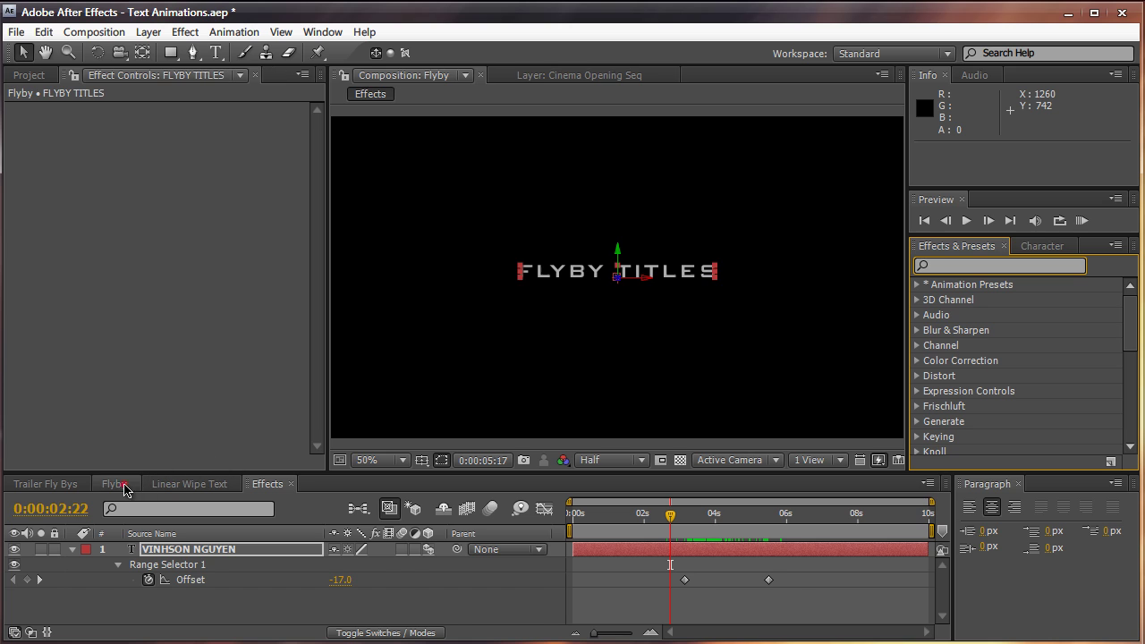
click(65, 485)
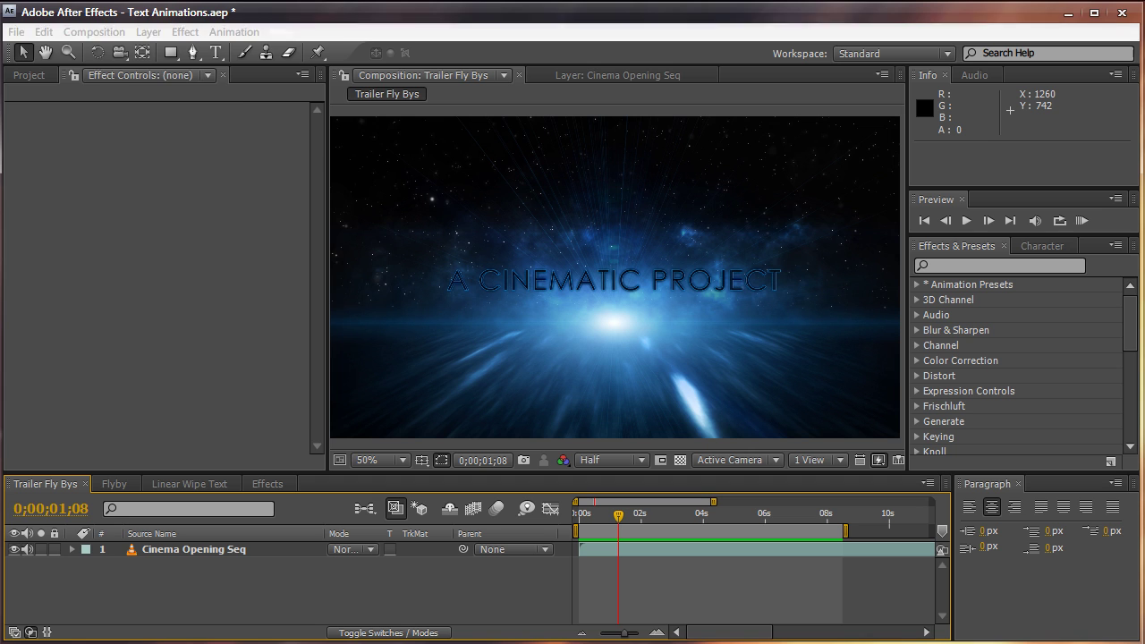
key(alt+Tab)
click(265, 106)
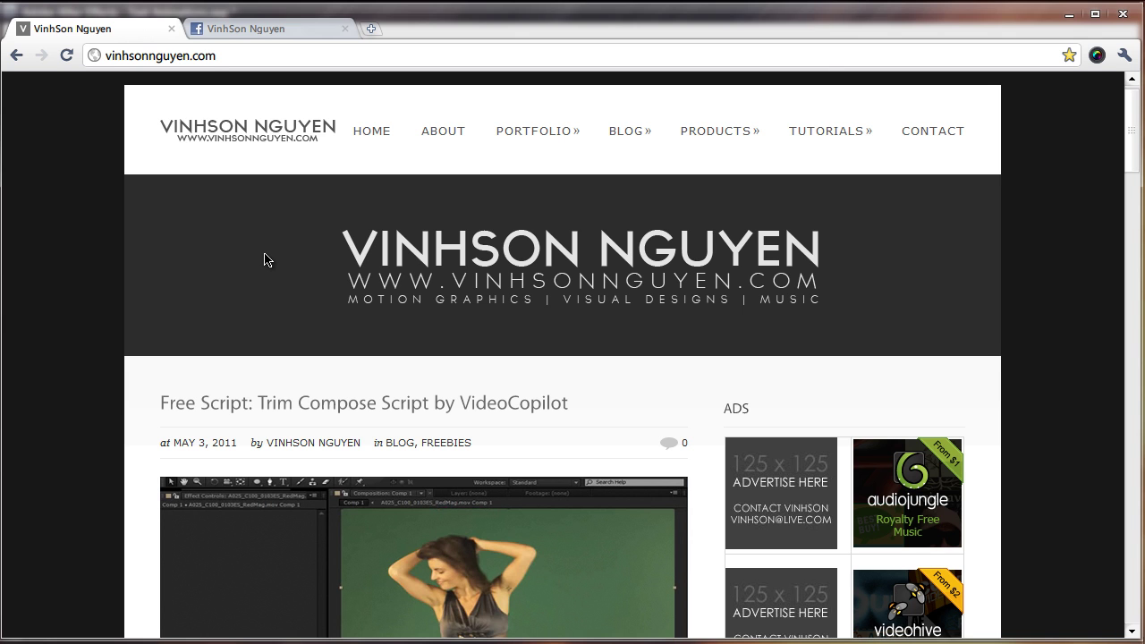
scroll(265, 260, down, 2)
scroll(264, 261, down, 7)
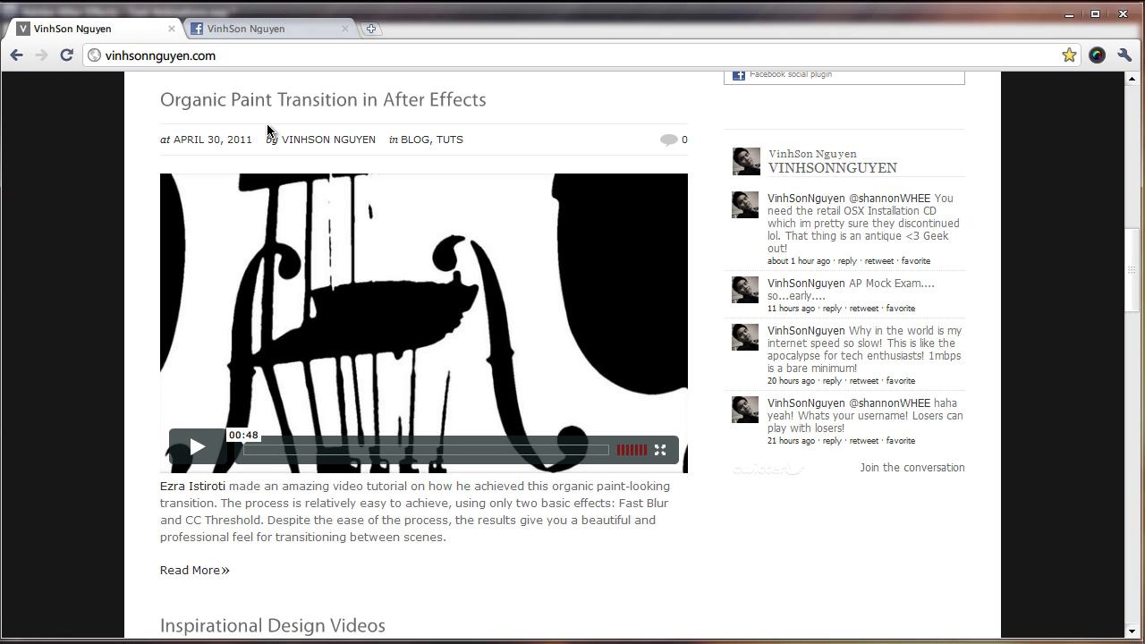
scroll(287, 117, down, 4)
scroll(286, 117, up, 10)
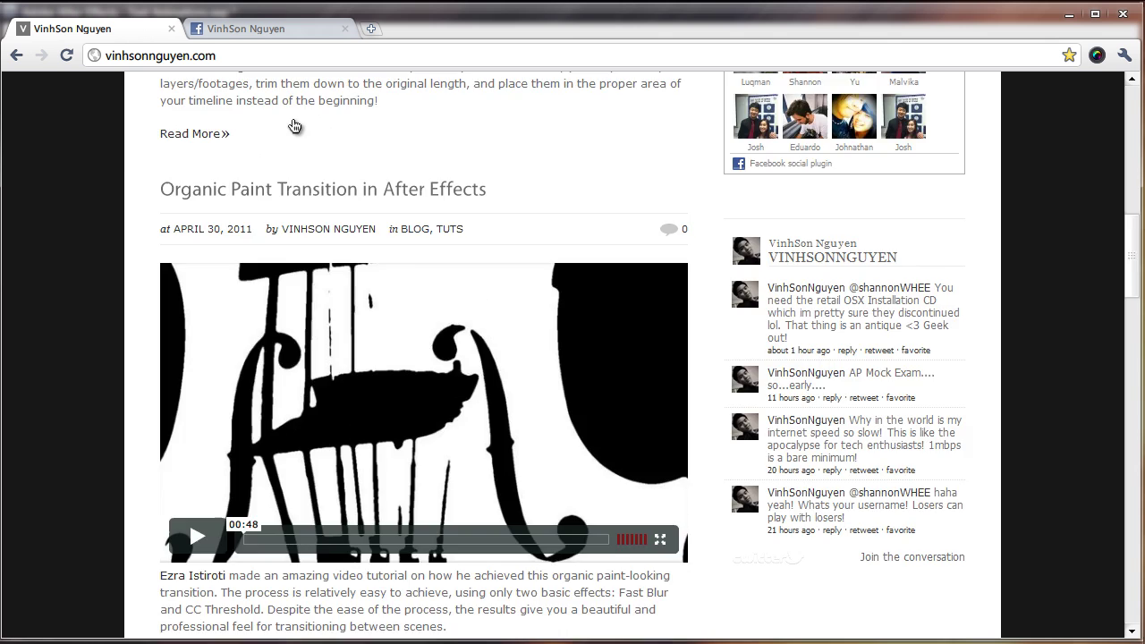
scroll(296, 127, up, 2)
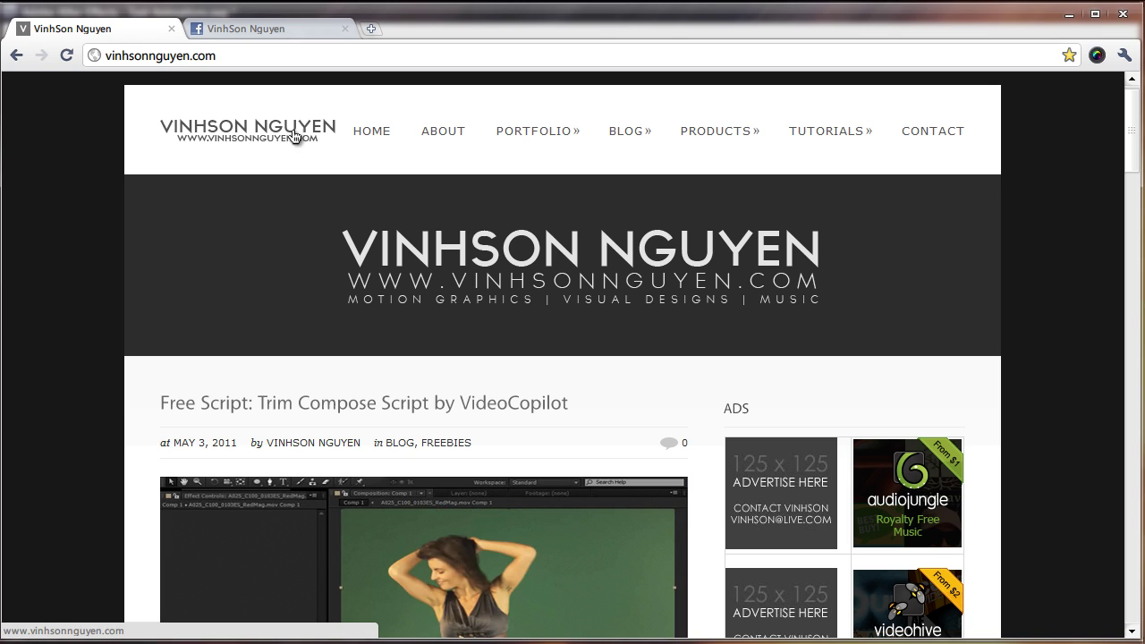
scroll(306, 374, down, 1)
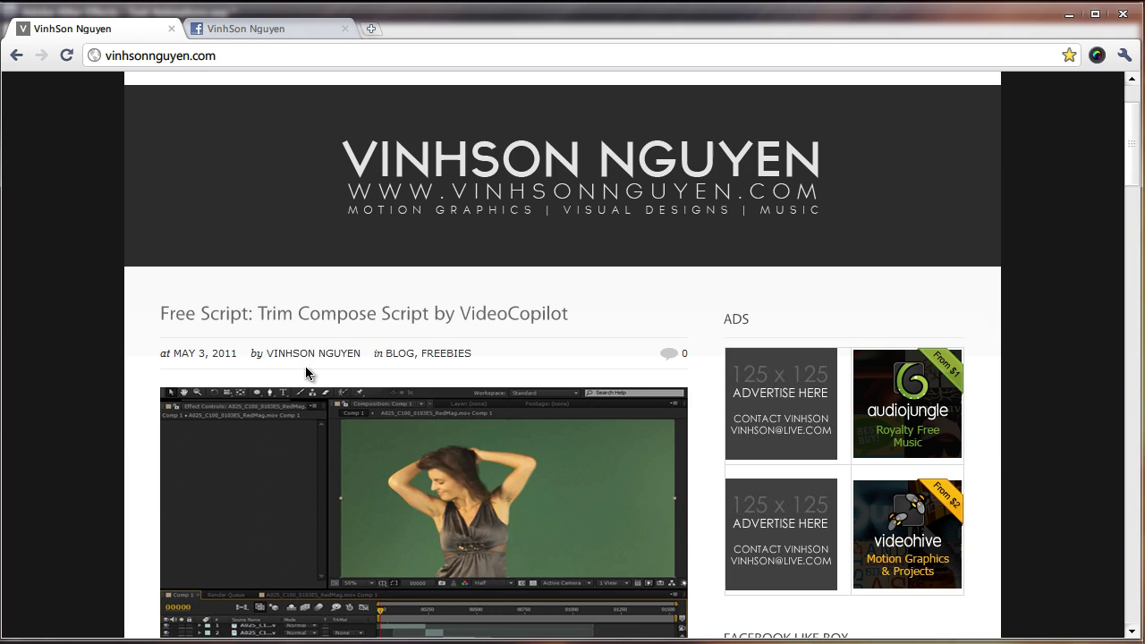
scroll(305, 373, down, 7)
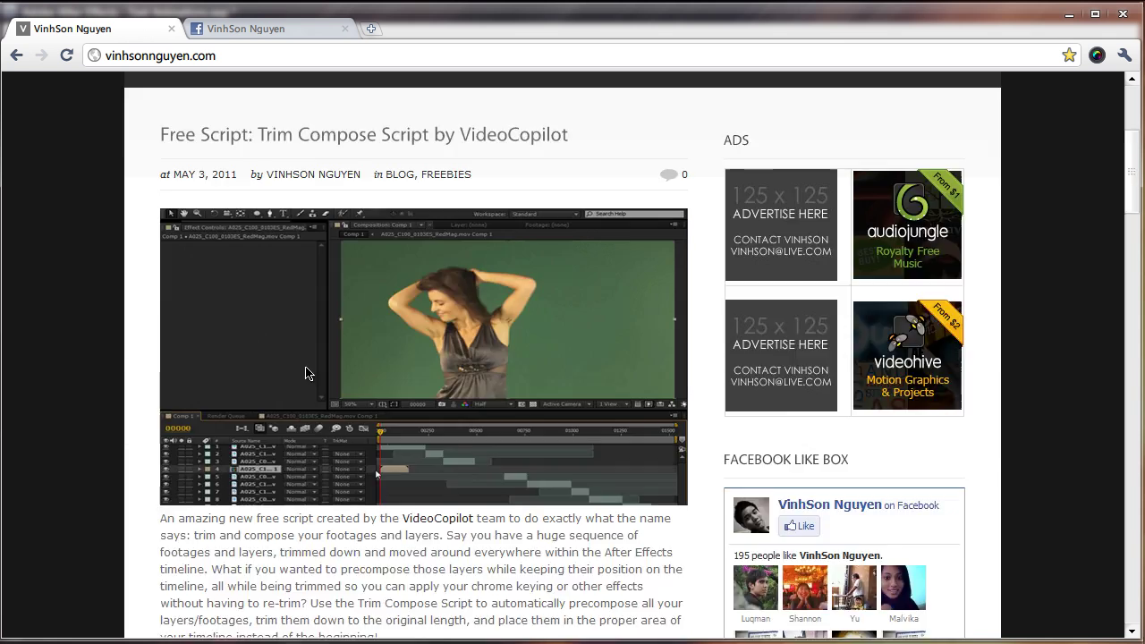
scroll(305, 370, up, 8)
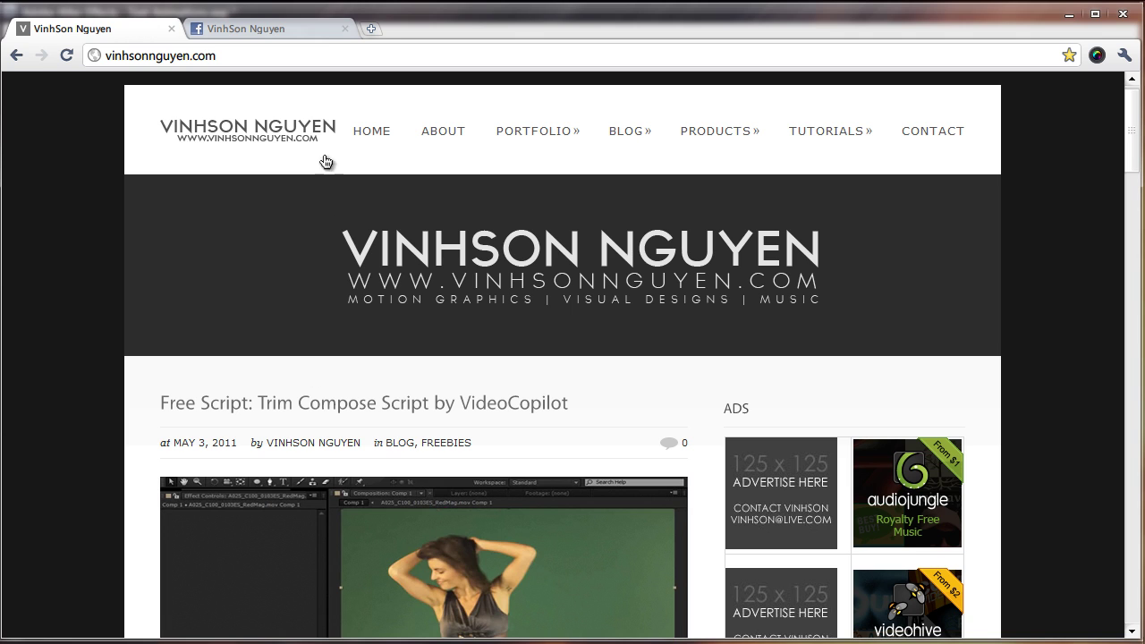
click(317, 30)
Scroll down through the Facebook page's wall posts and back up toward the top
scroll(319, 207, down, 1)
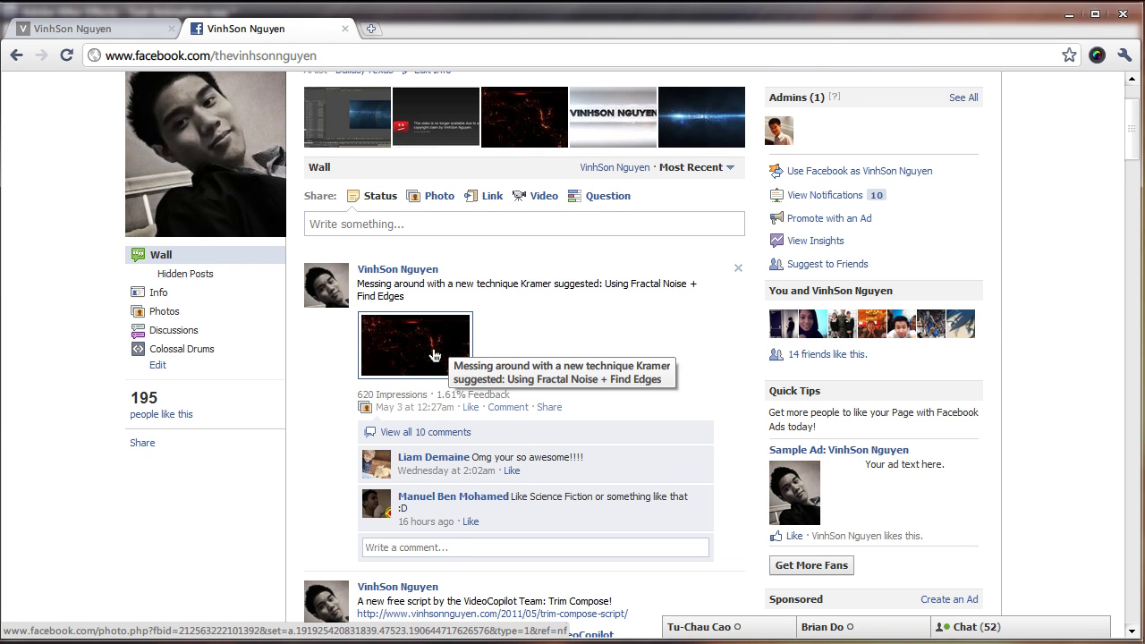
scroll(432, 355, down, 5)
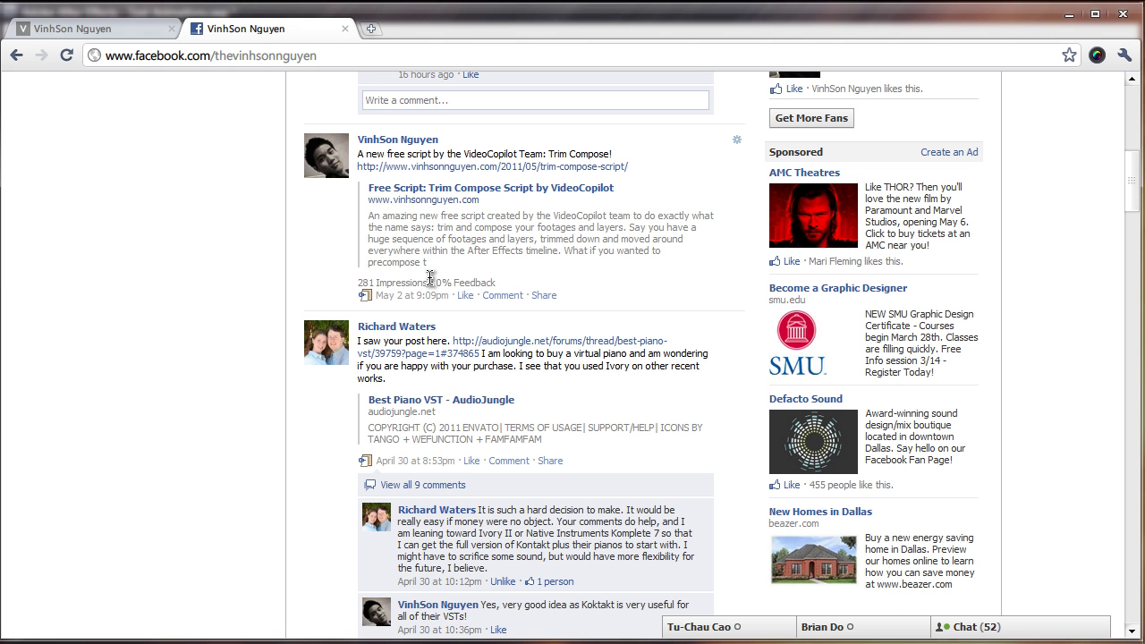
scroll(429, 223, down, 4)
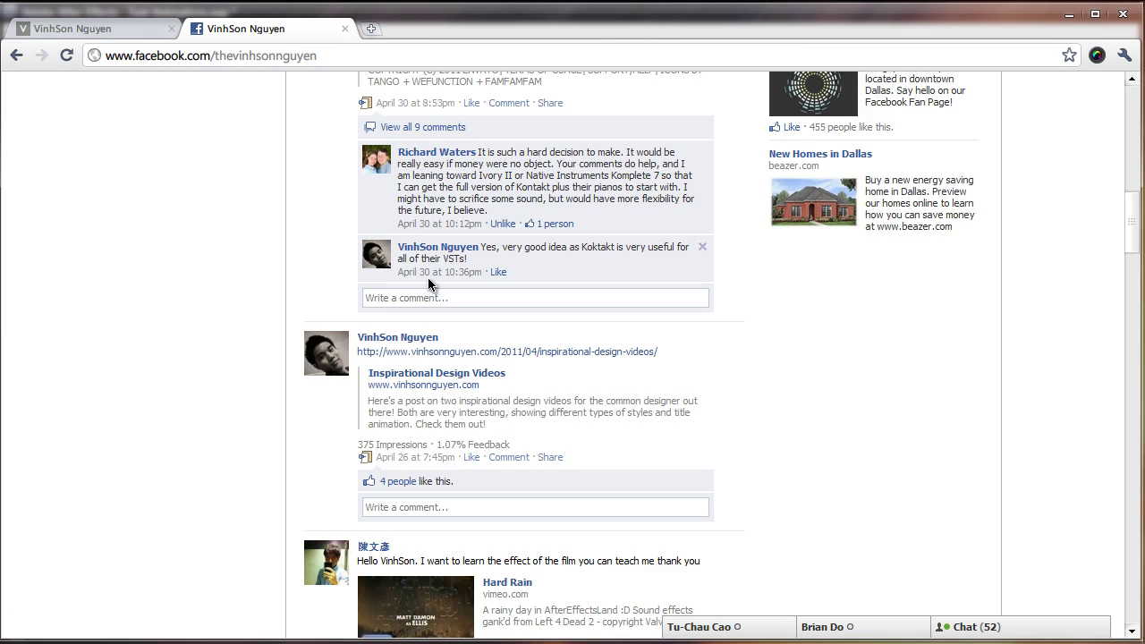
scroll(429, 285, down, 5)
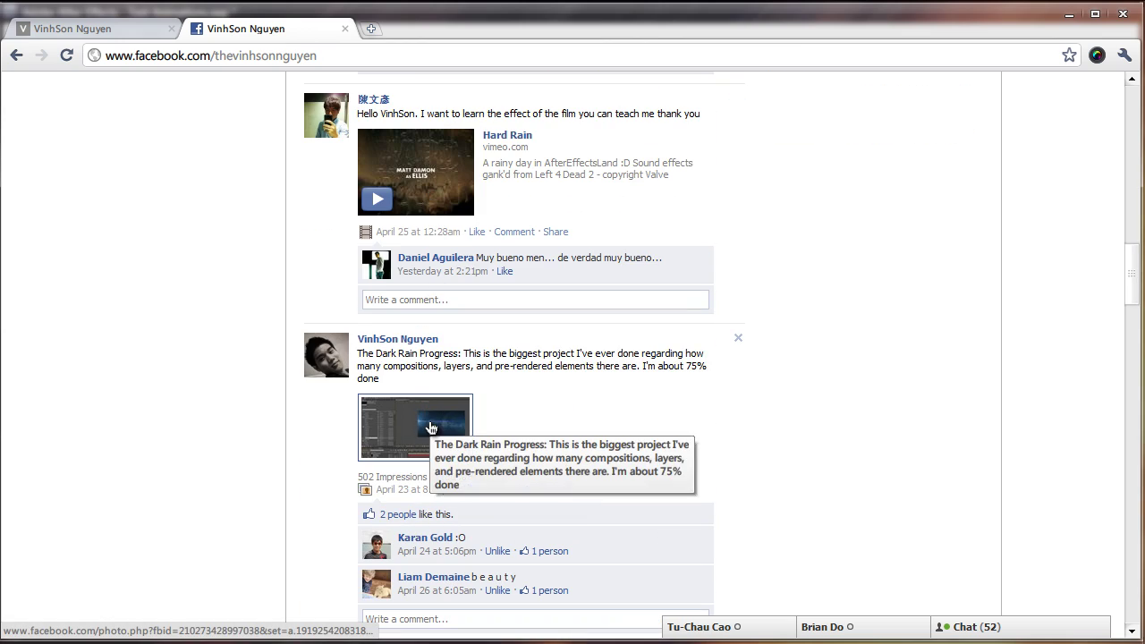
scroll(429, 413, up, 15)
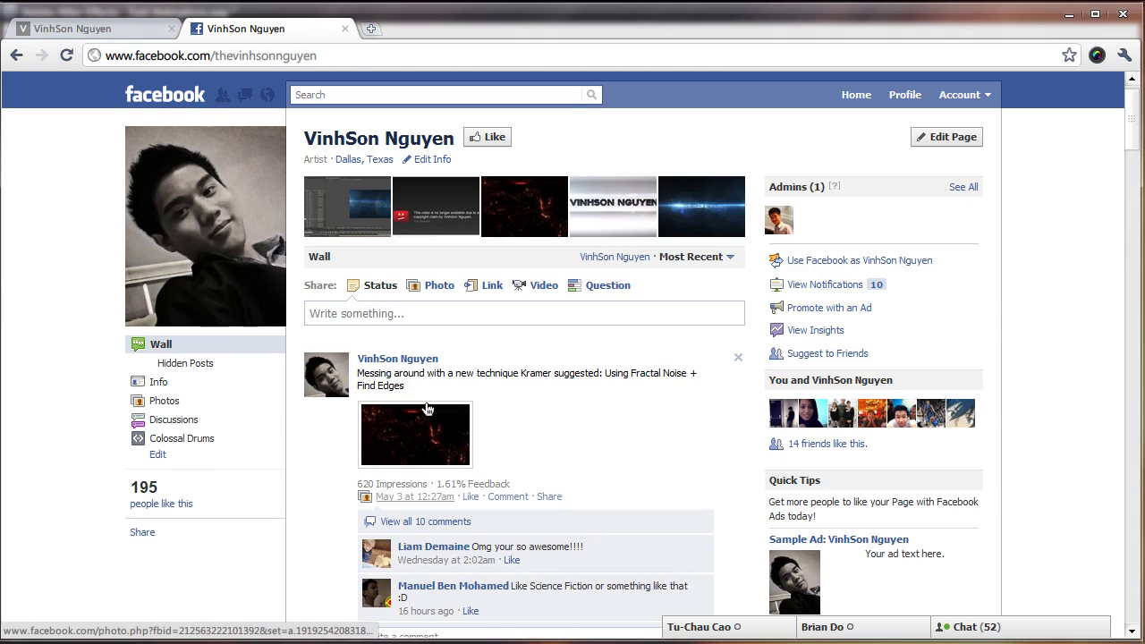